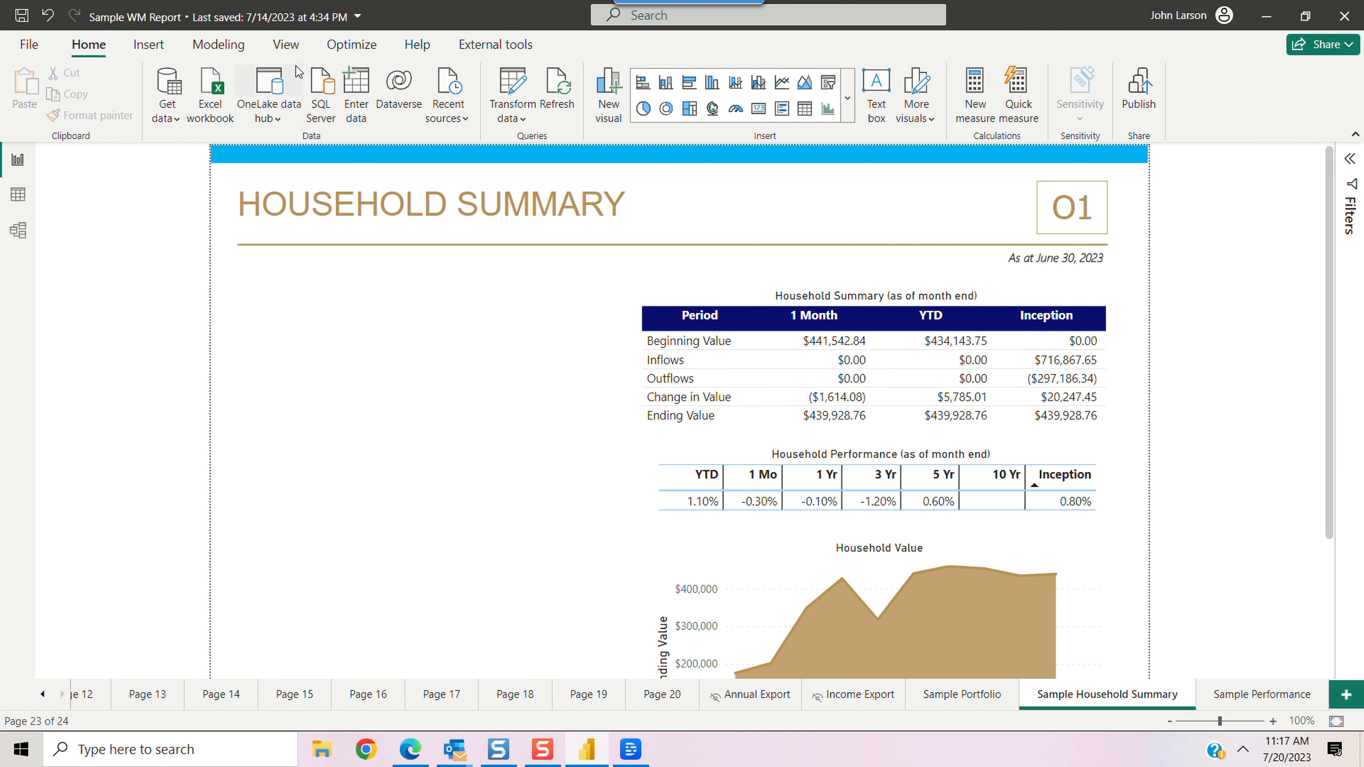
Insert a table visual below the Household Summary title with the Period, 1 Month, YTD and Inception fields from performanceandflows
click(150, 46)
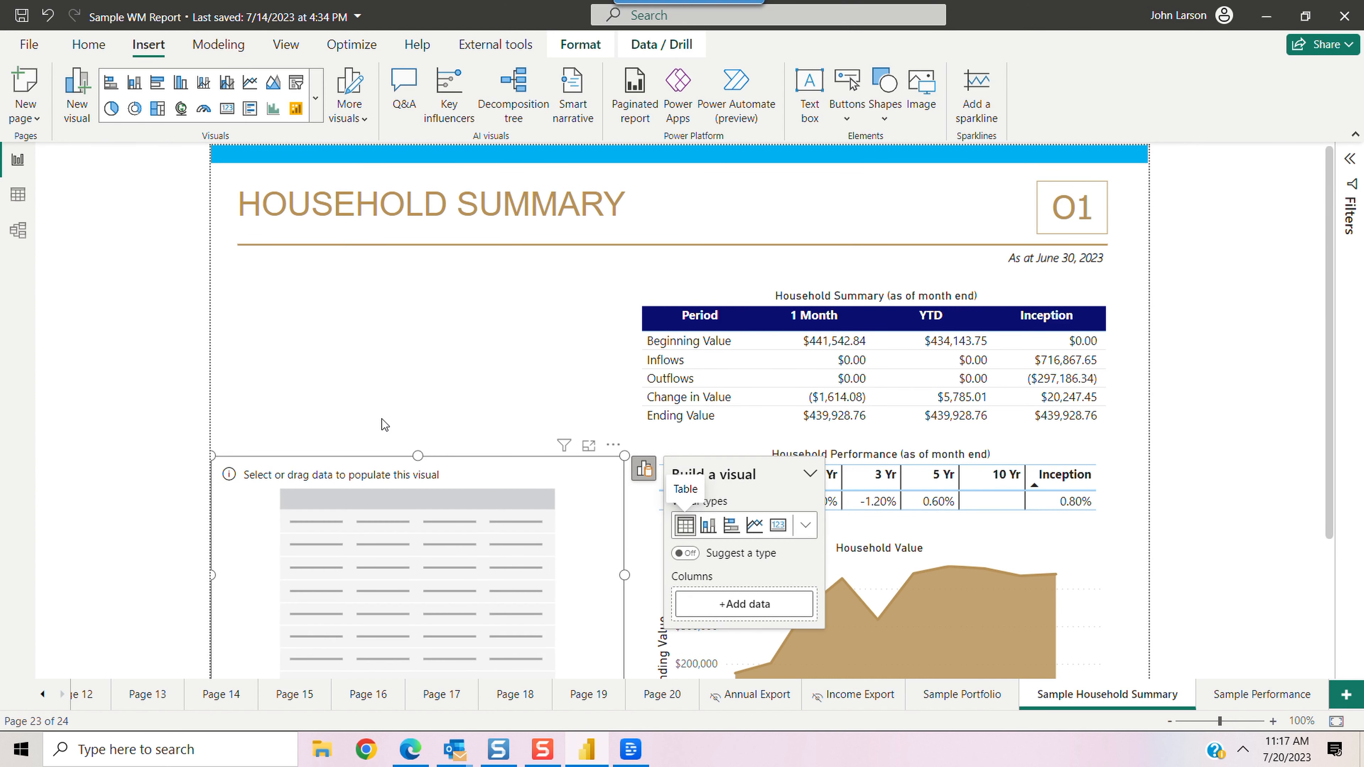
drag(612, 449, 613, 266)
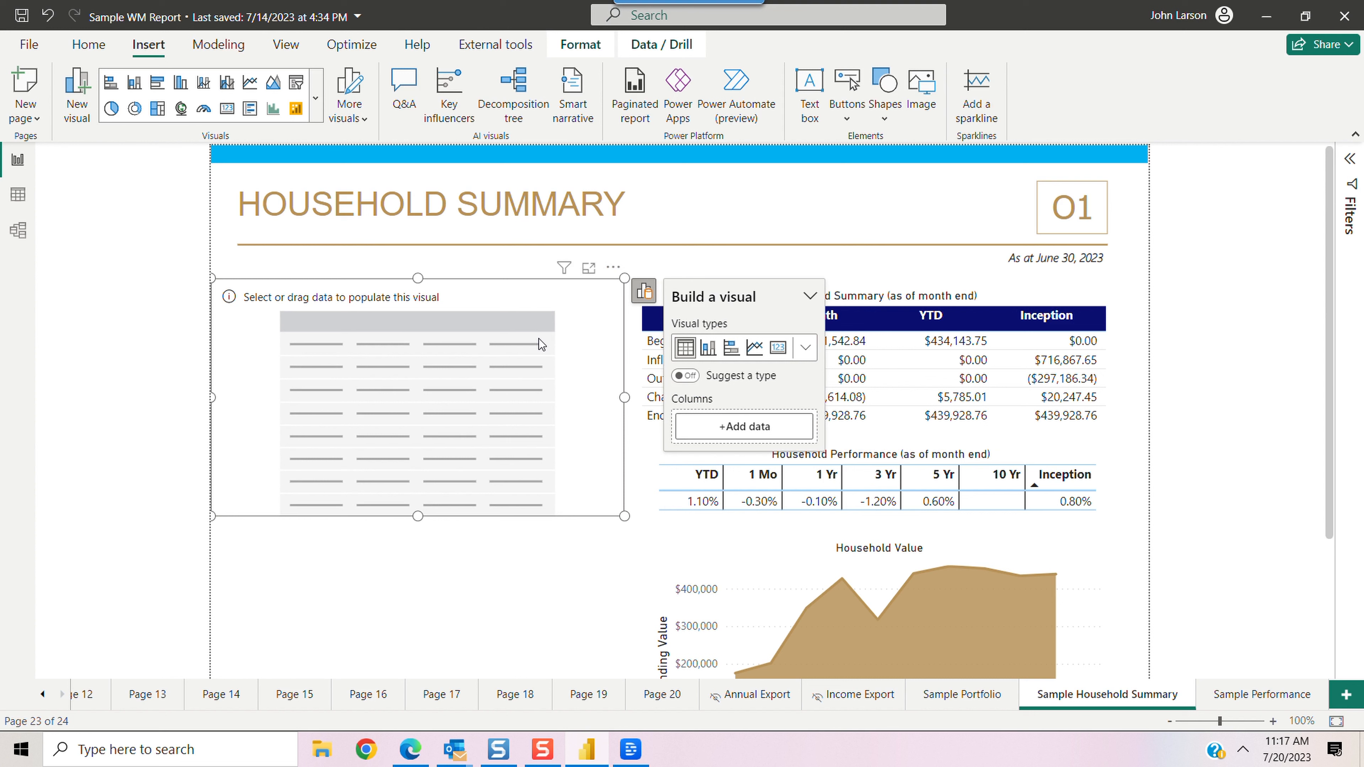
click(743, 427)
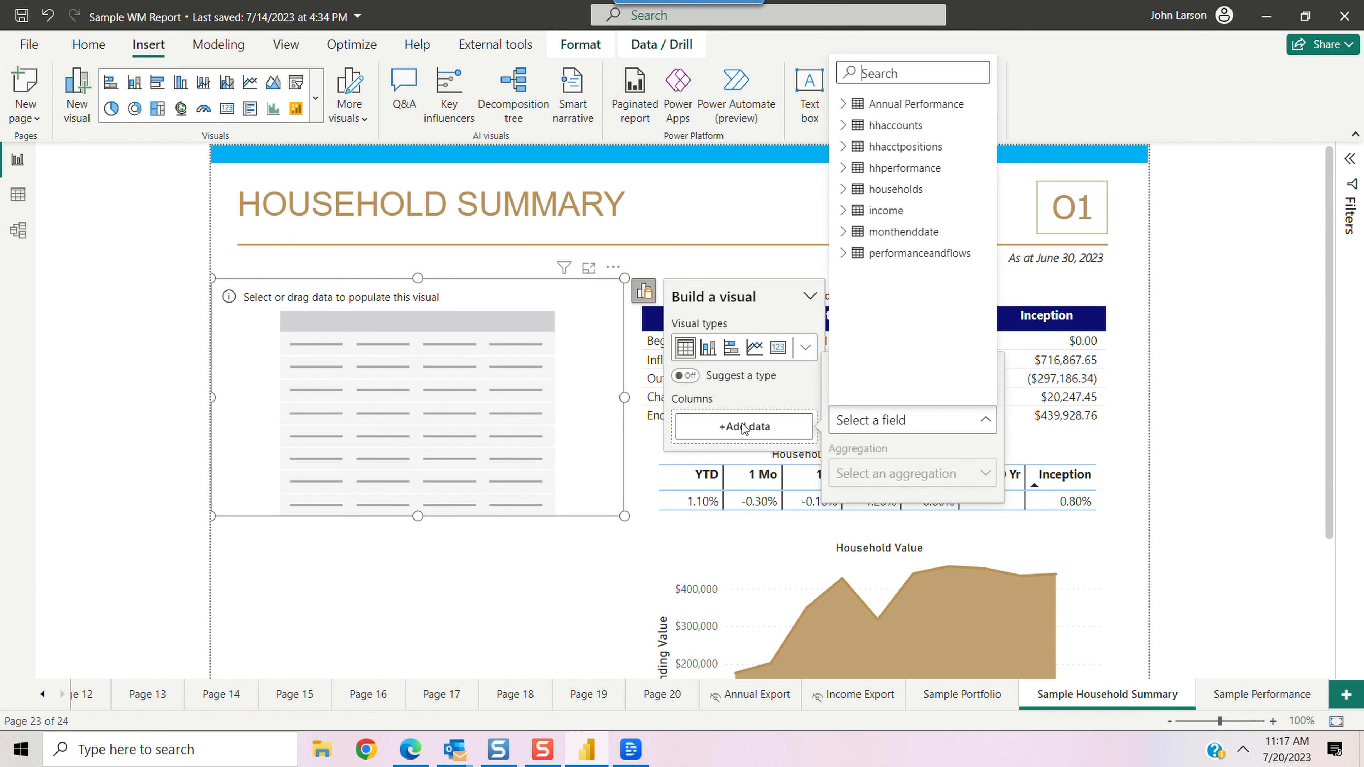
click(844, 253)
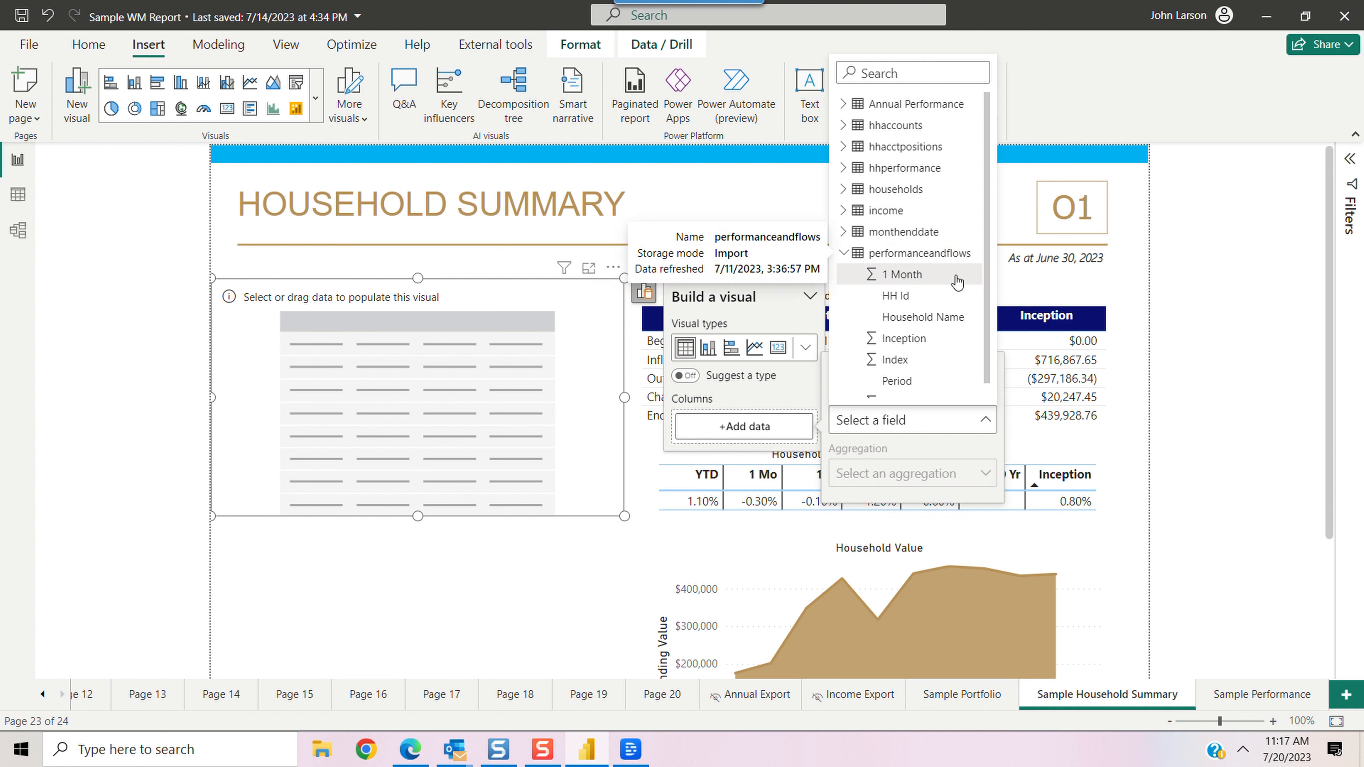
scroll(987, 268, down, 1)
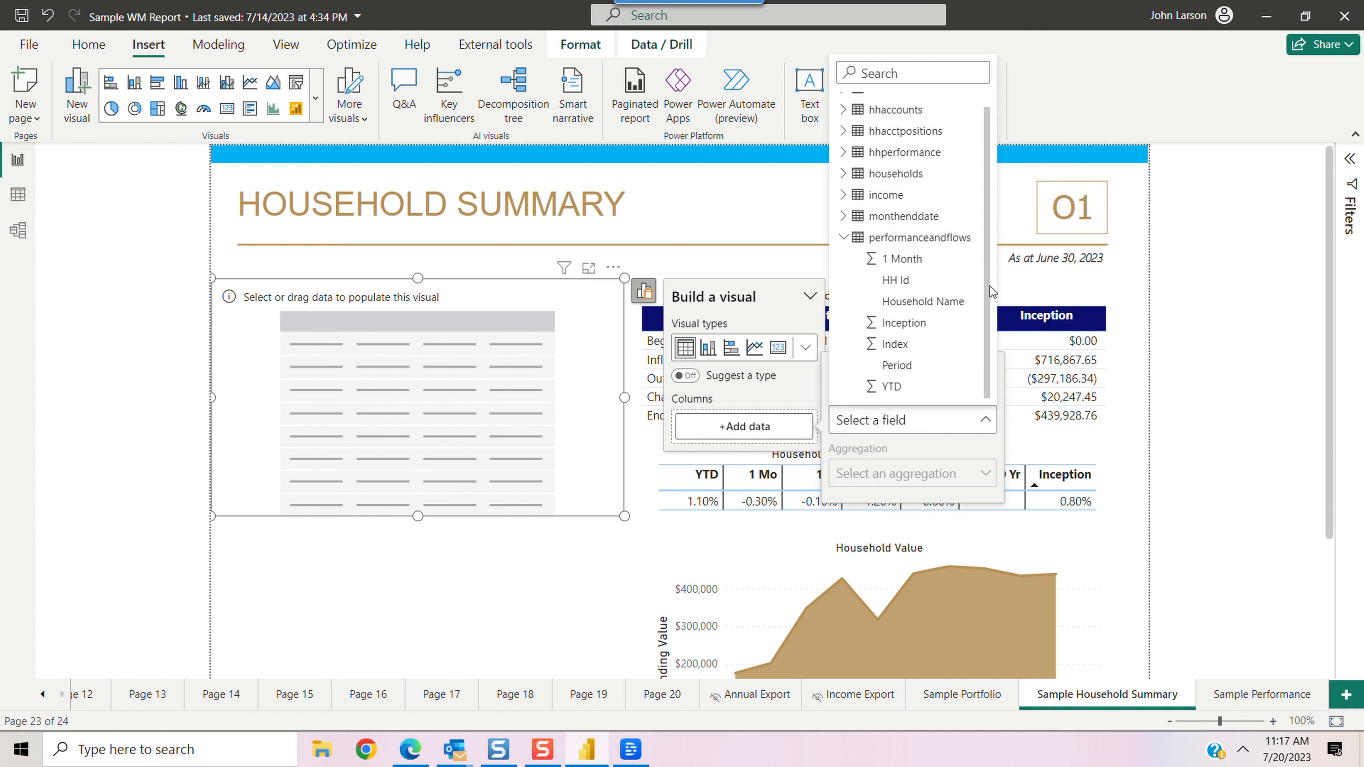
click(906, 365)
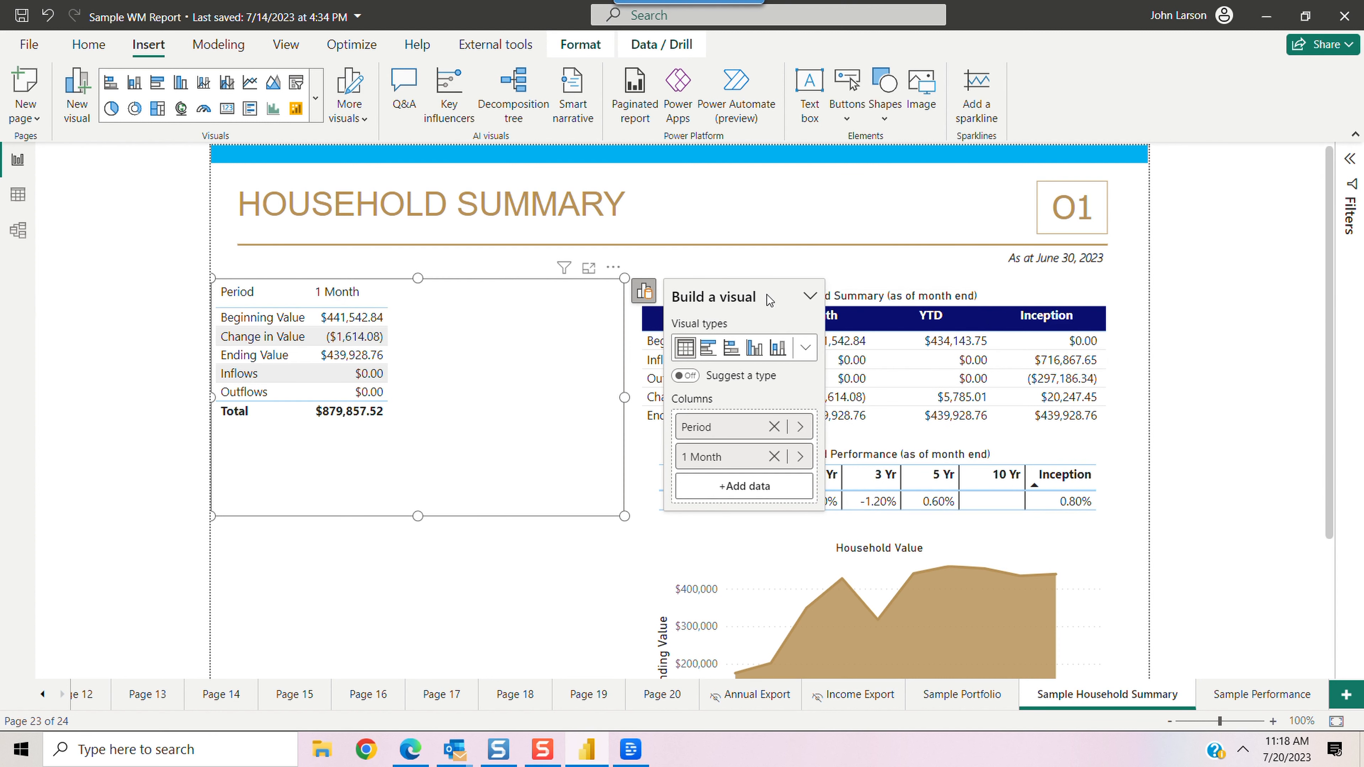
click(886, 398)
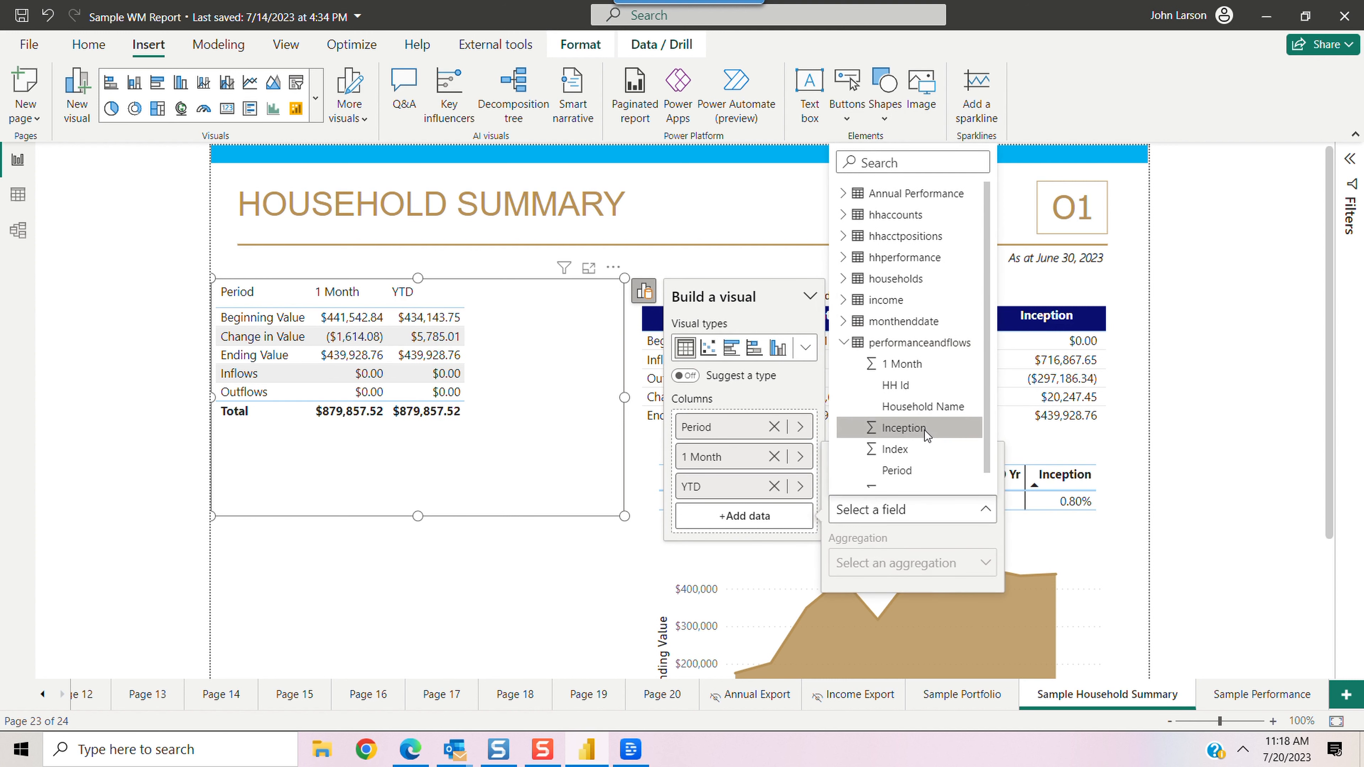
click(924, 430)
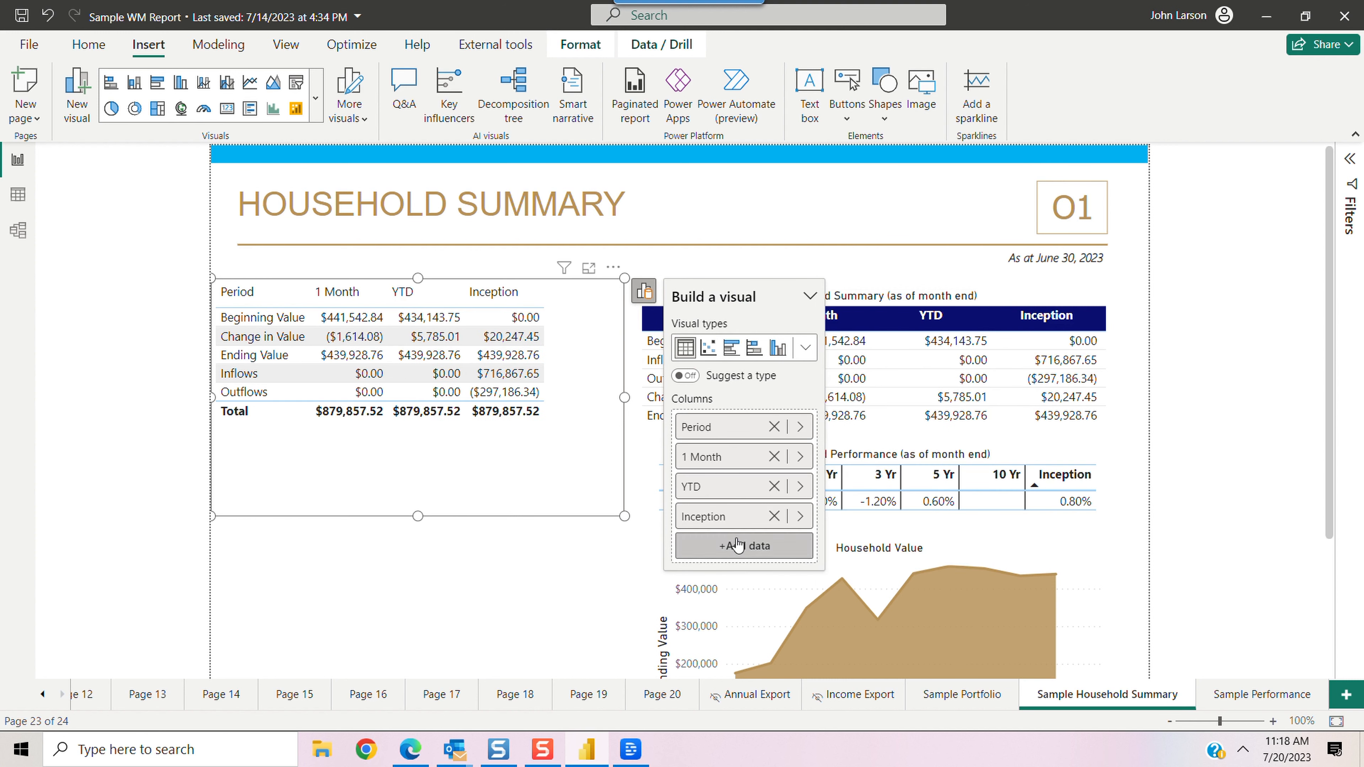
Add the Index field from performanceandflows as the new table's last column
click(754, 558)
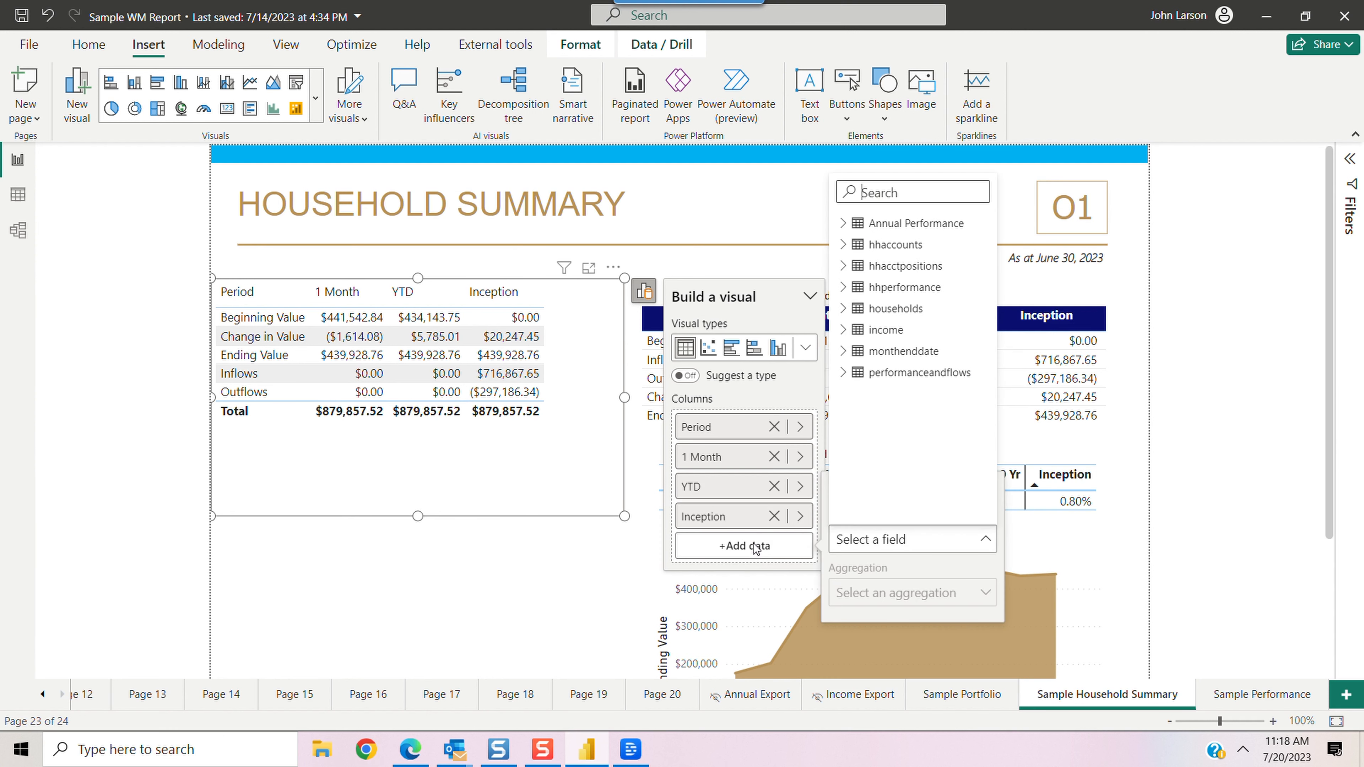
click(842, 373)
scroll(988, 408, down, 1)
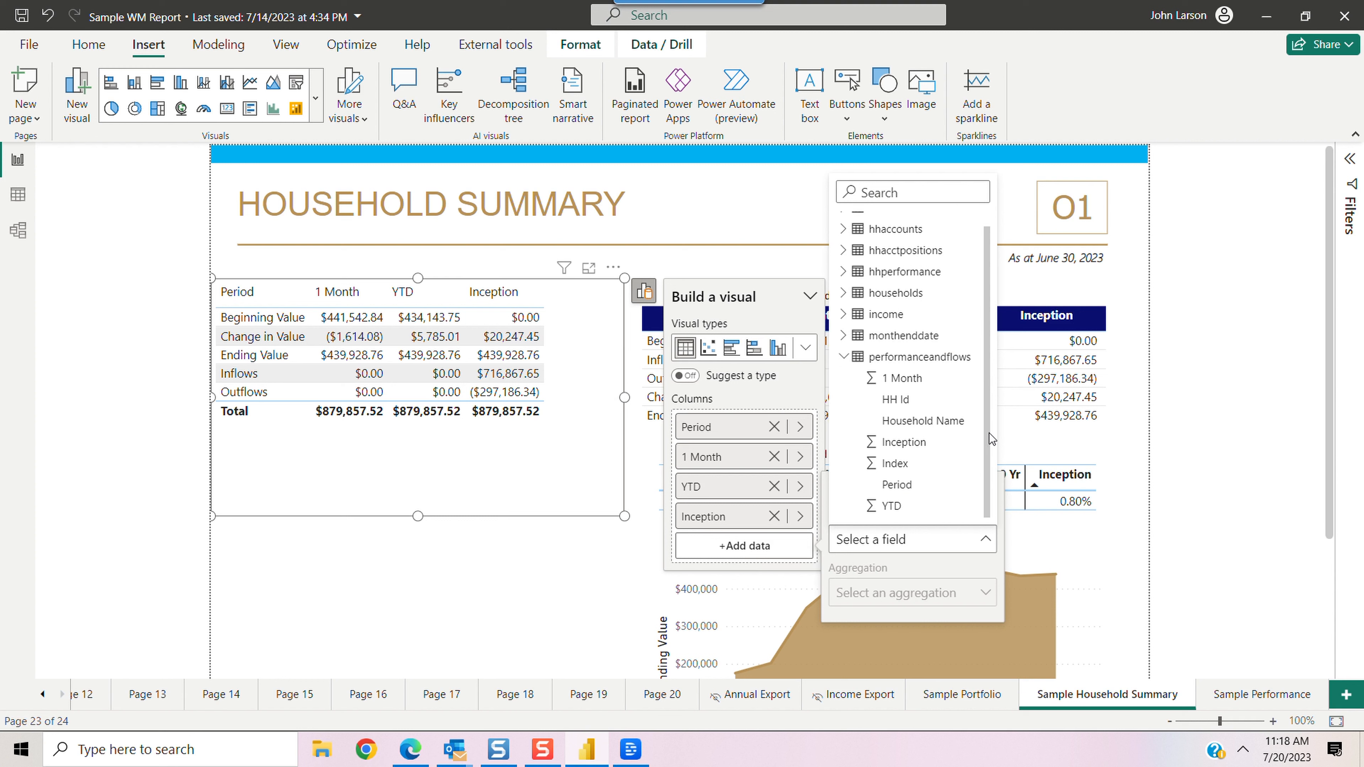
click(897, 465)
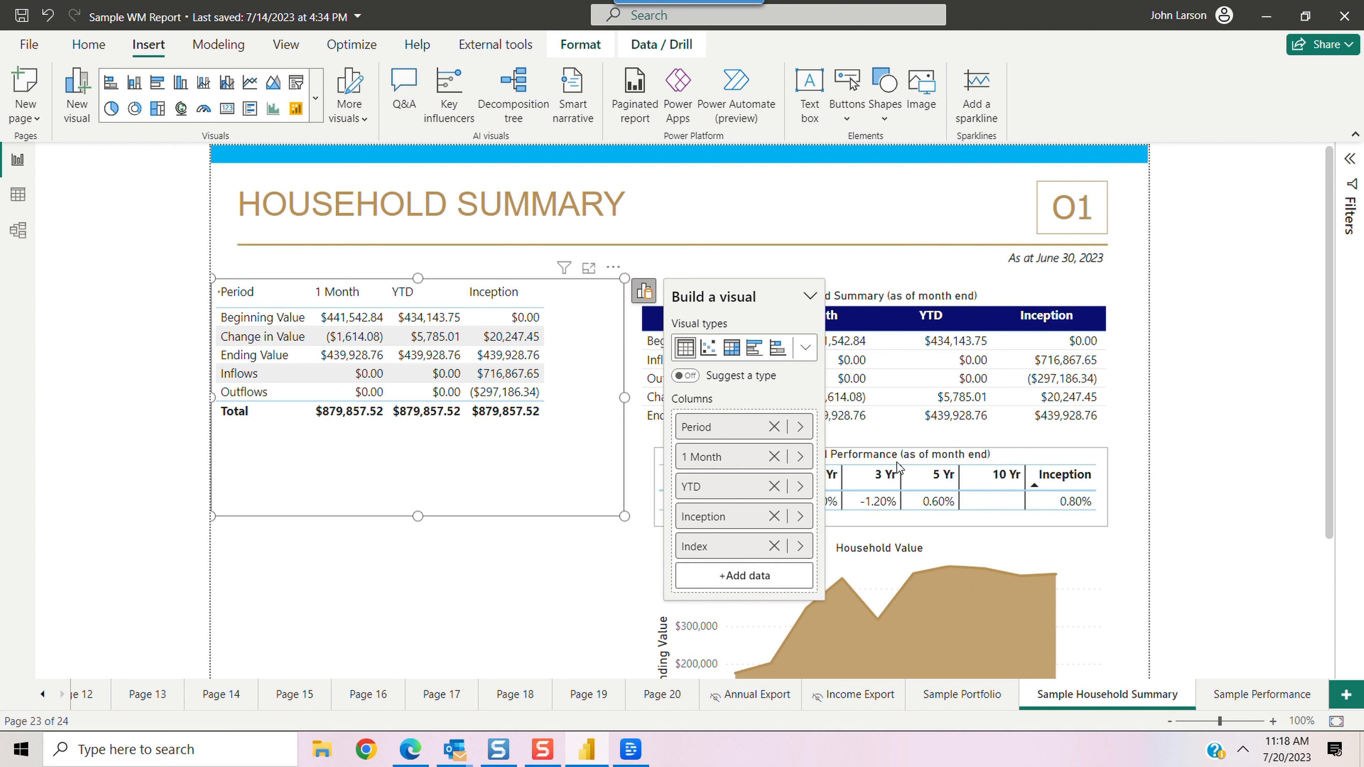
Rename the Index column to "i" for this visual only
right_click(693, 549)
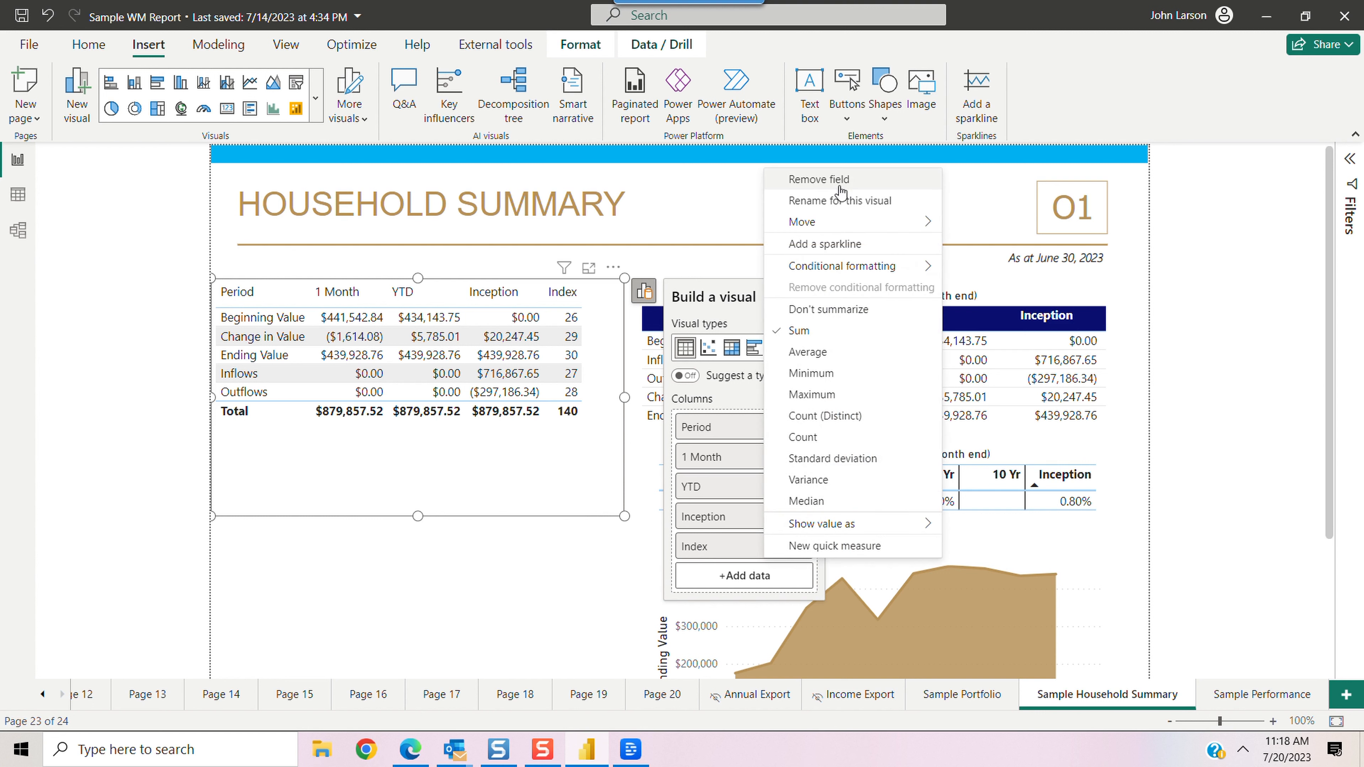
click(838, 200)
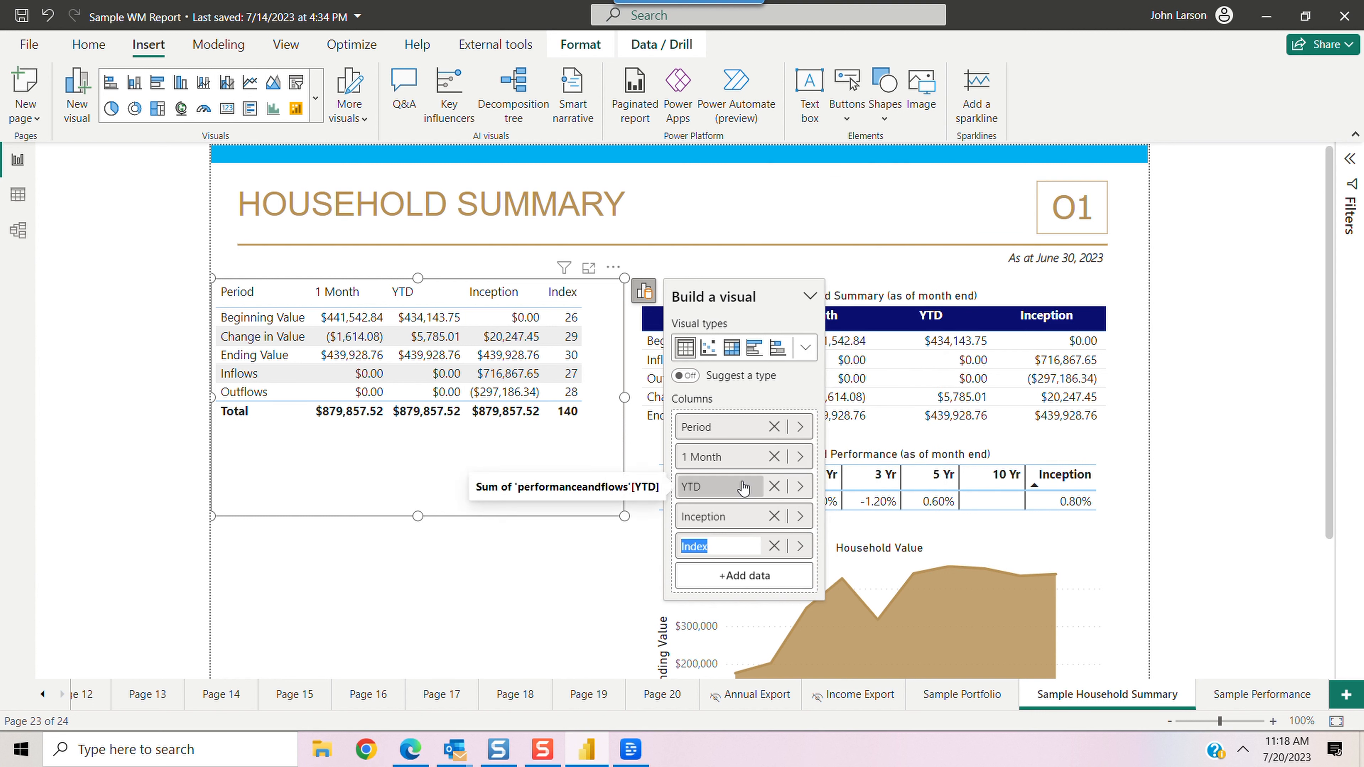
text(i)
click(527, 669)
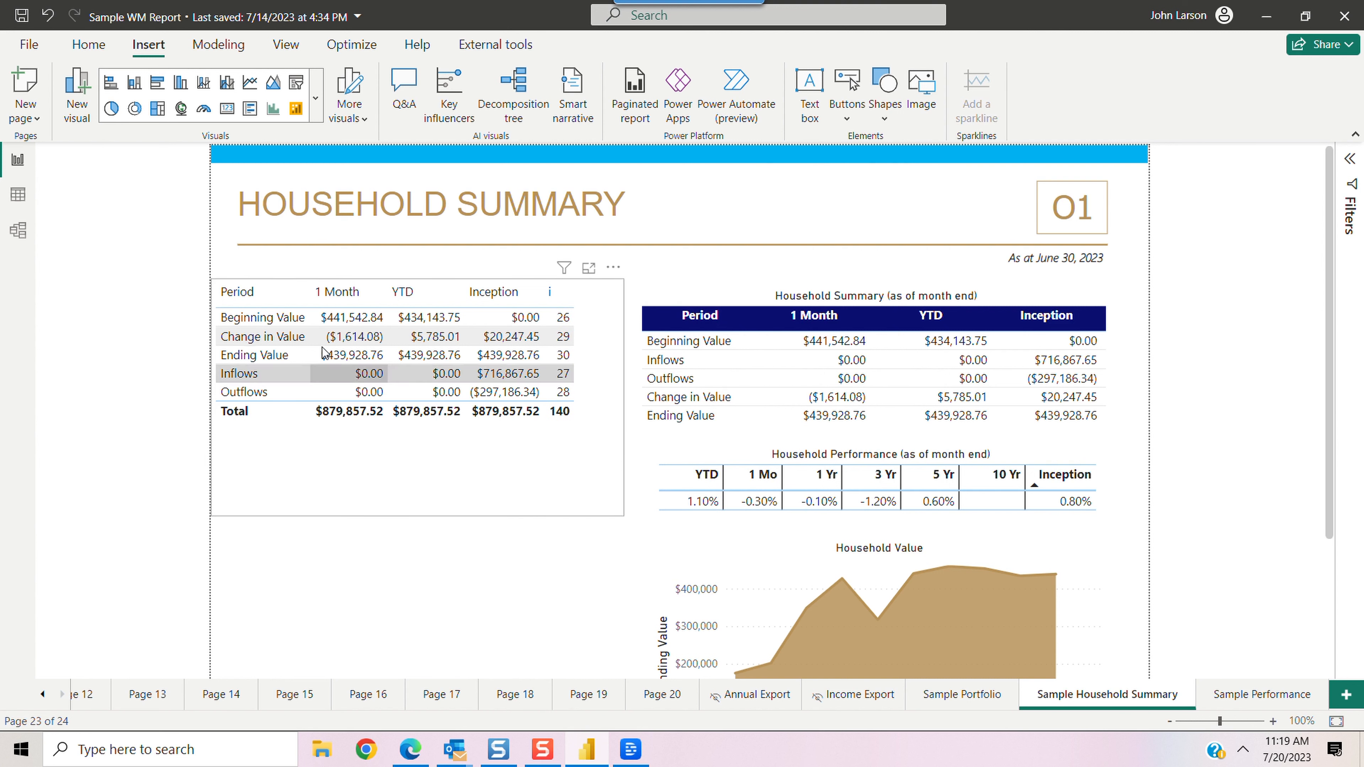
Turn off the totals row in the new table's formatting options
click(495, 463)
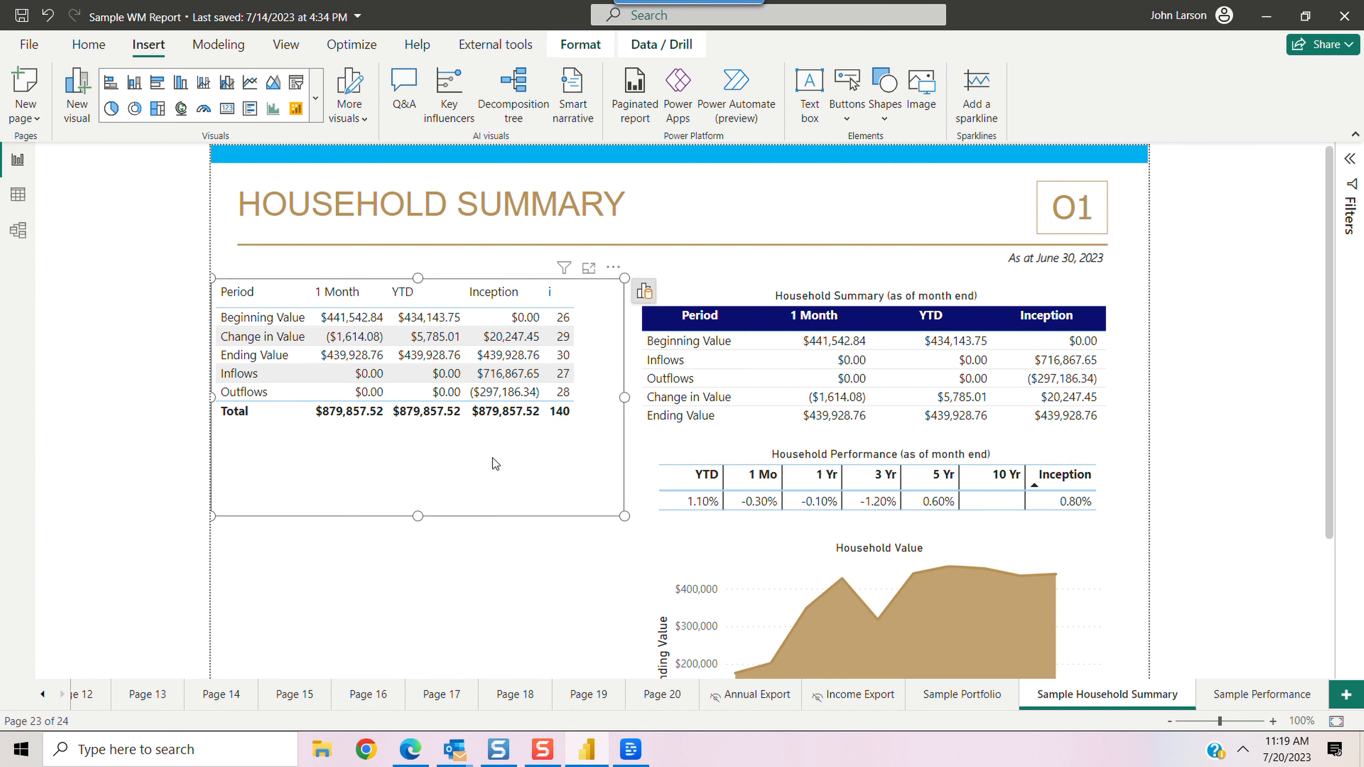
right_click(395, 440)
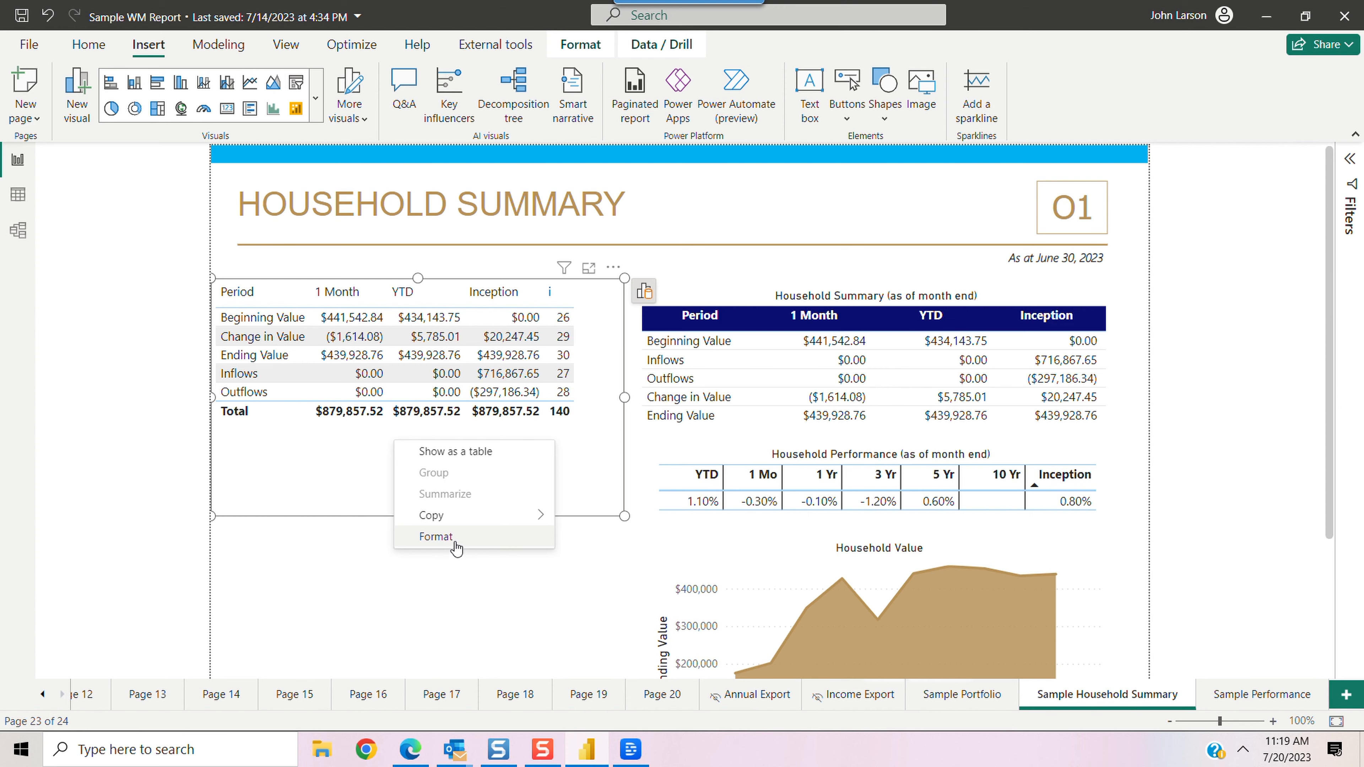
click(436, 536)
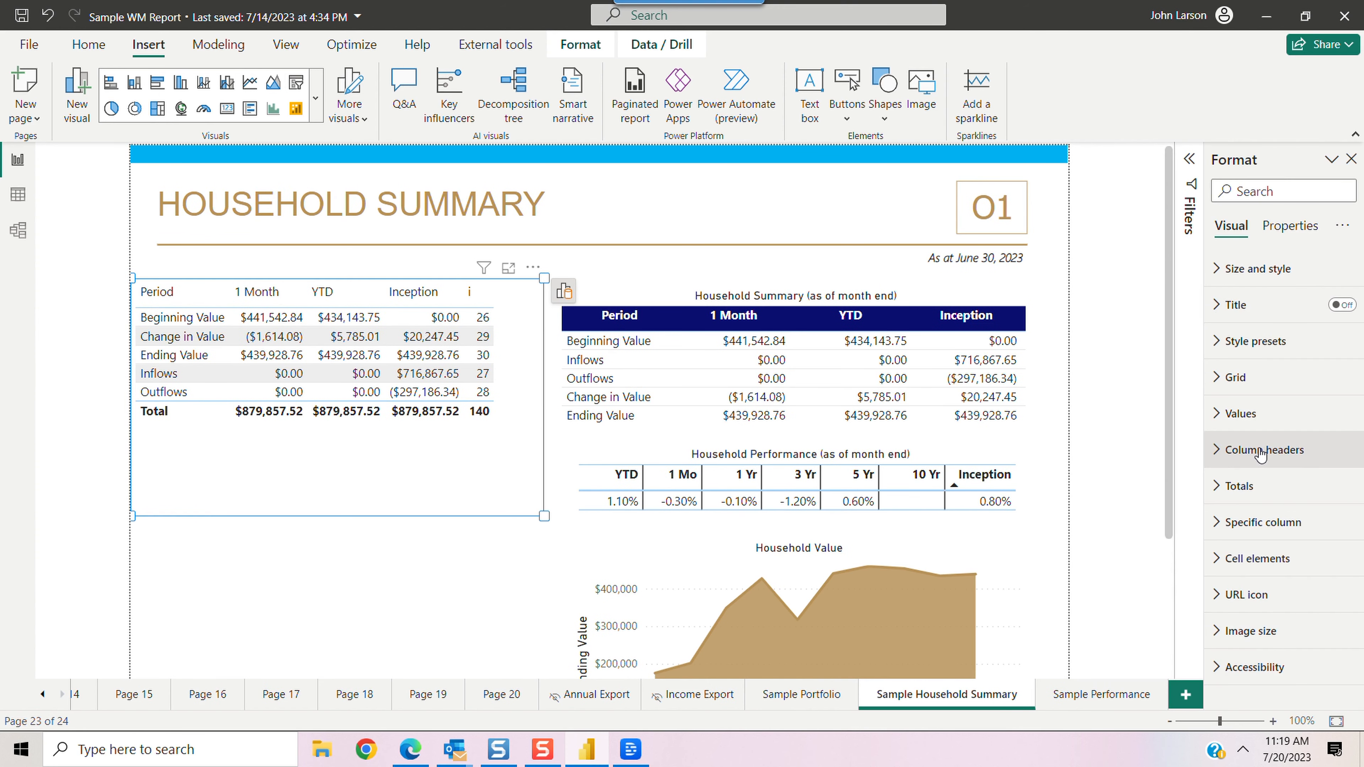
click(1234, 486)
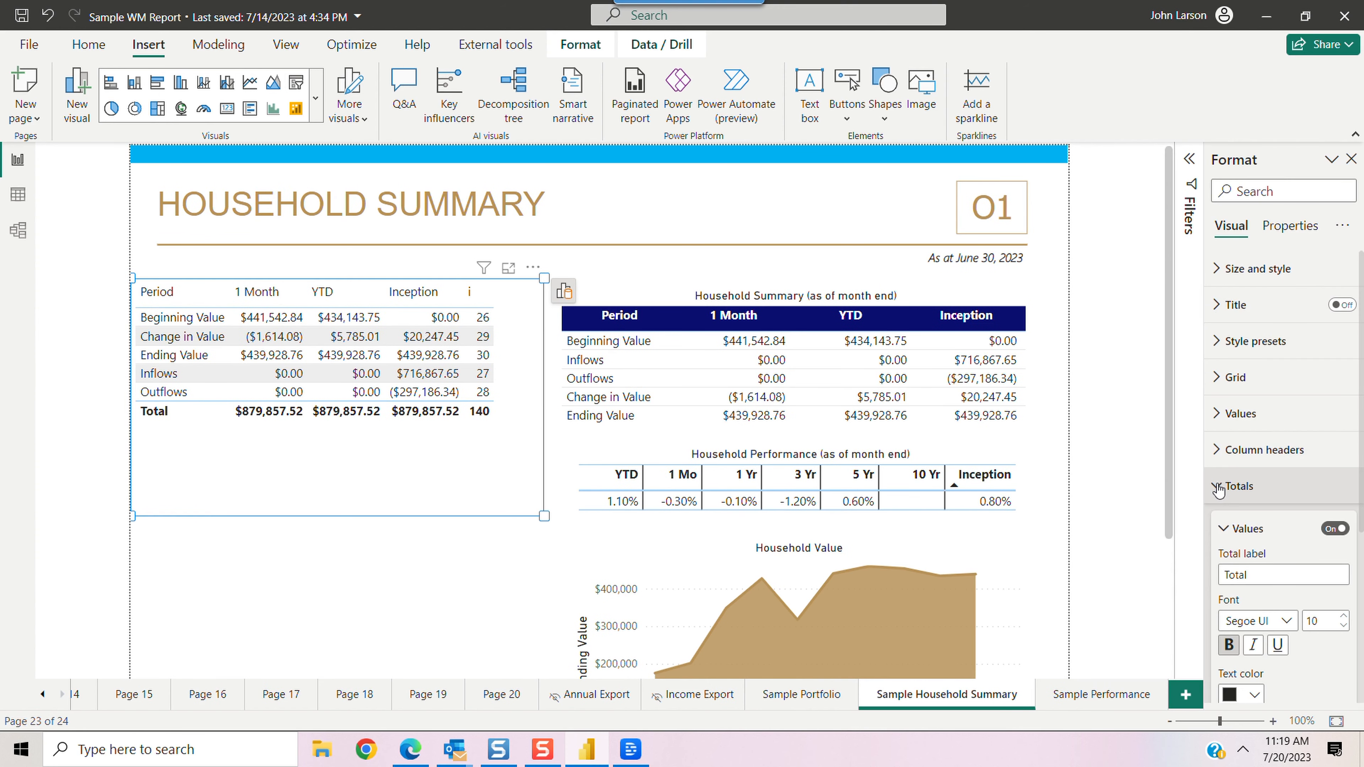
click(1333, 529)
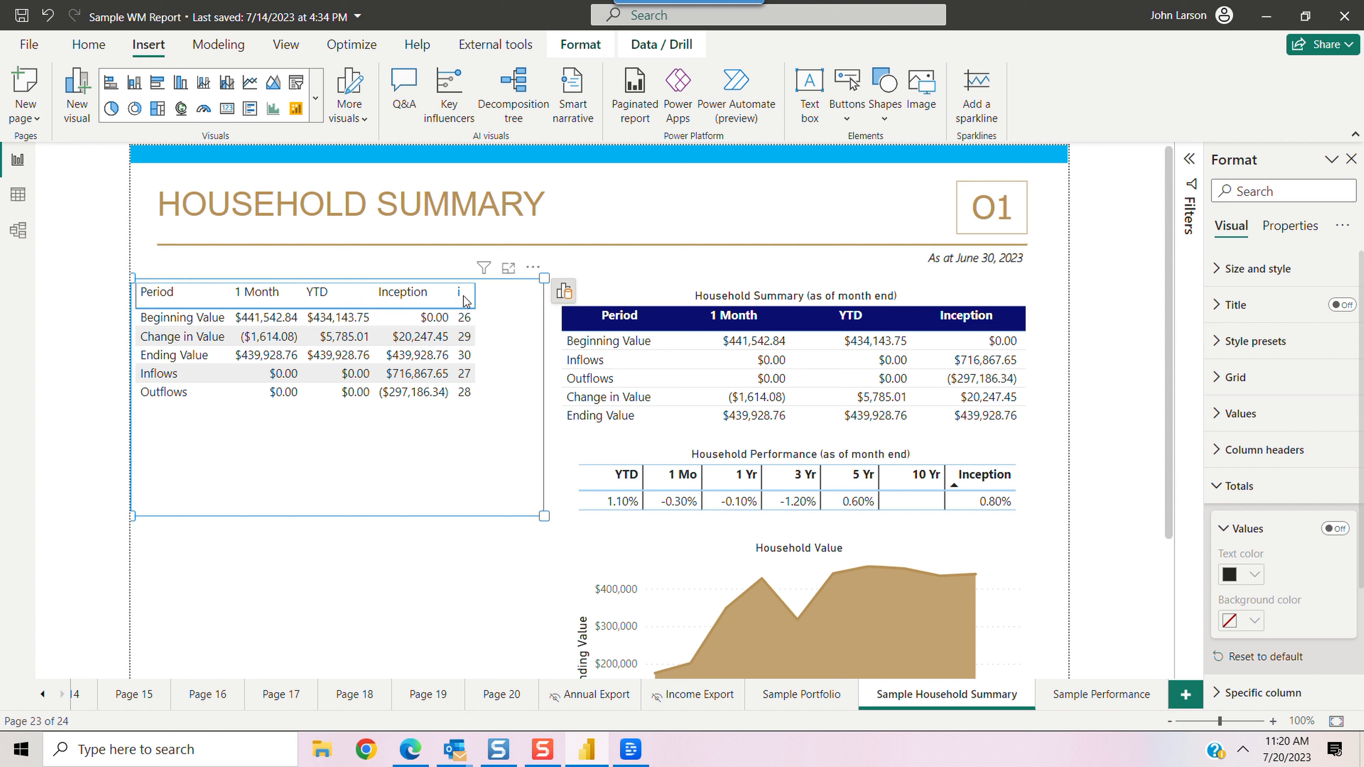
Sort the new table by the "i" column in ascending order
click(533, 268)
mouse_move(596, 438)
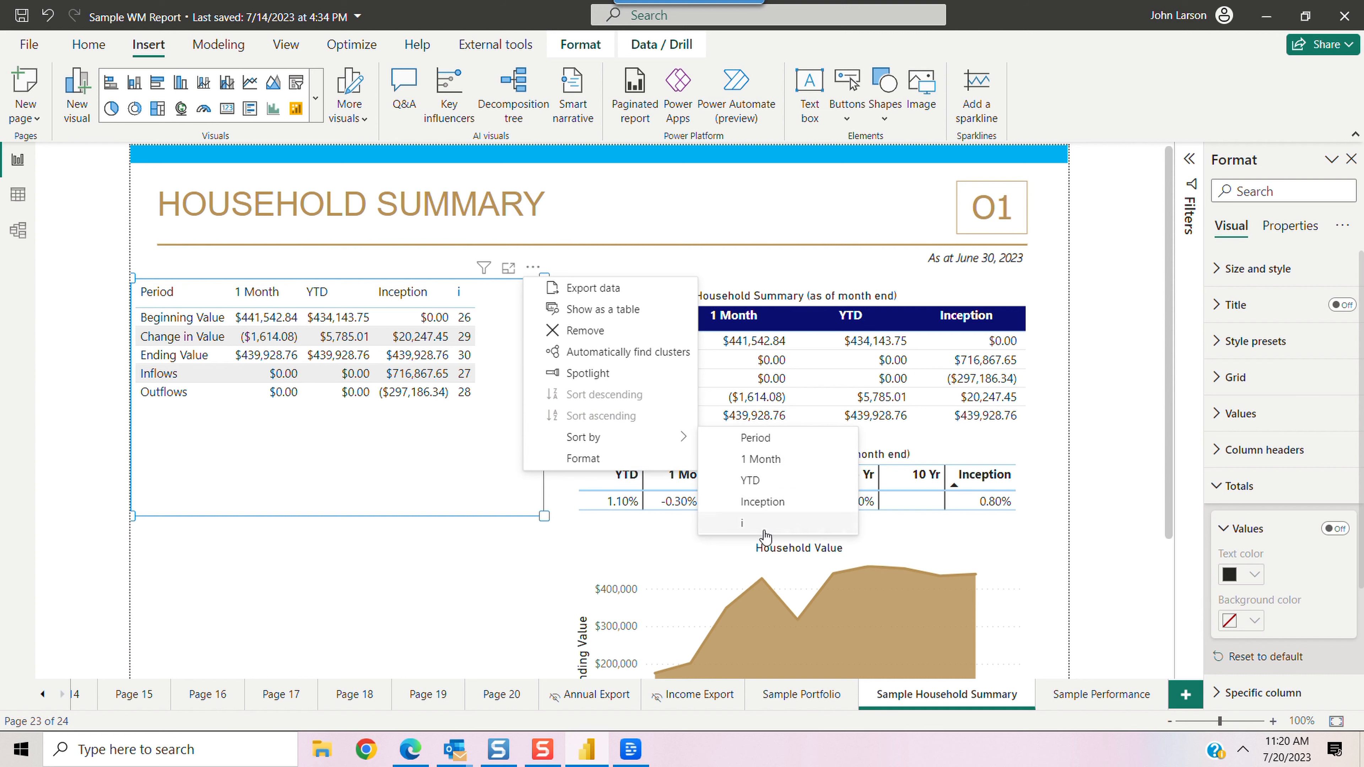
click(743, 525)
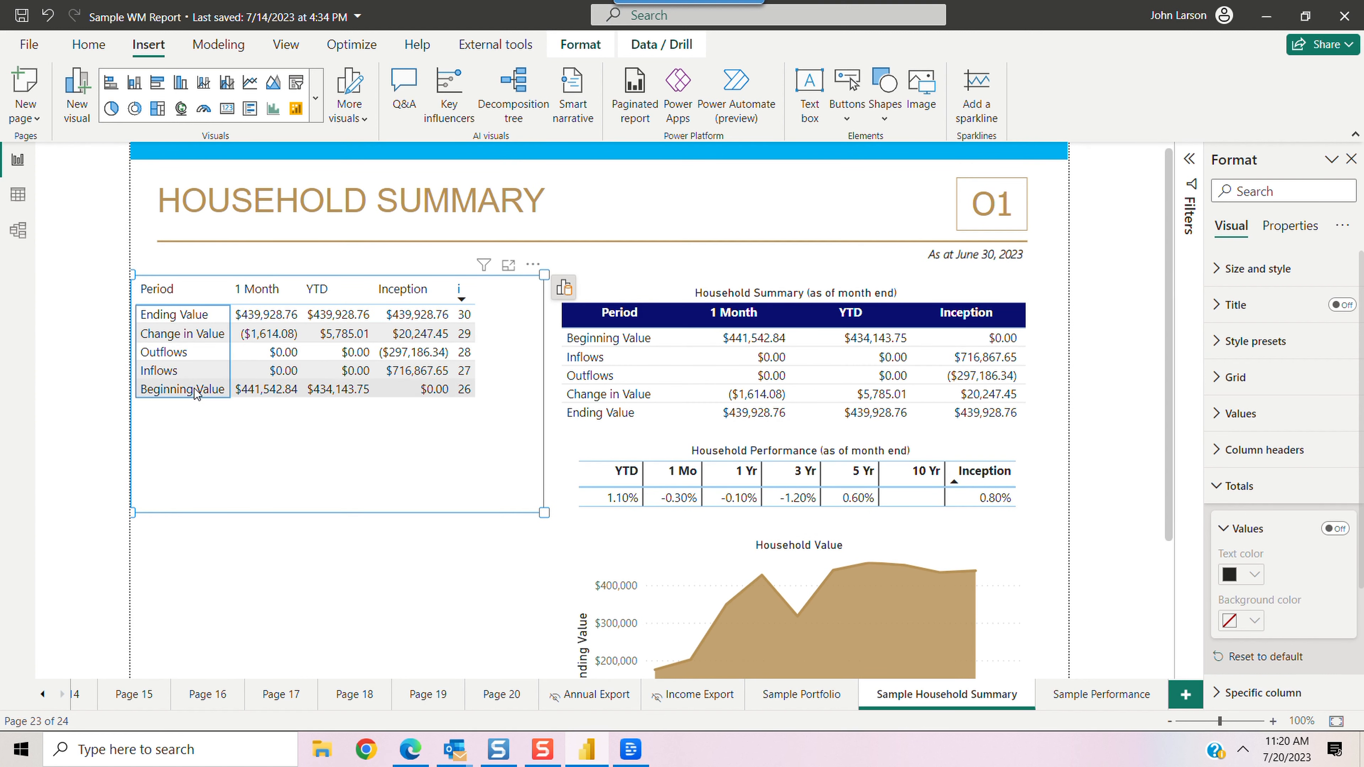
click(523, 251)
click(386, 450)
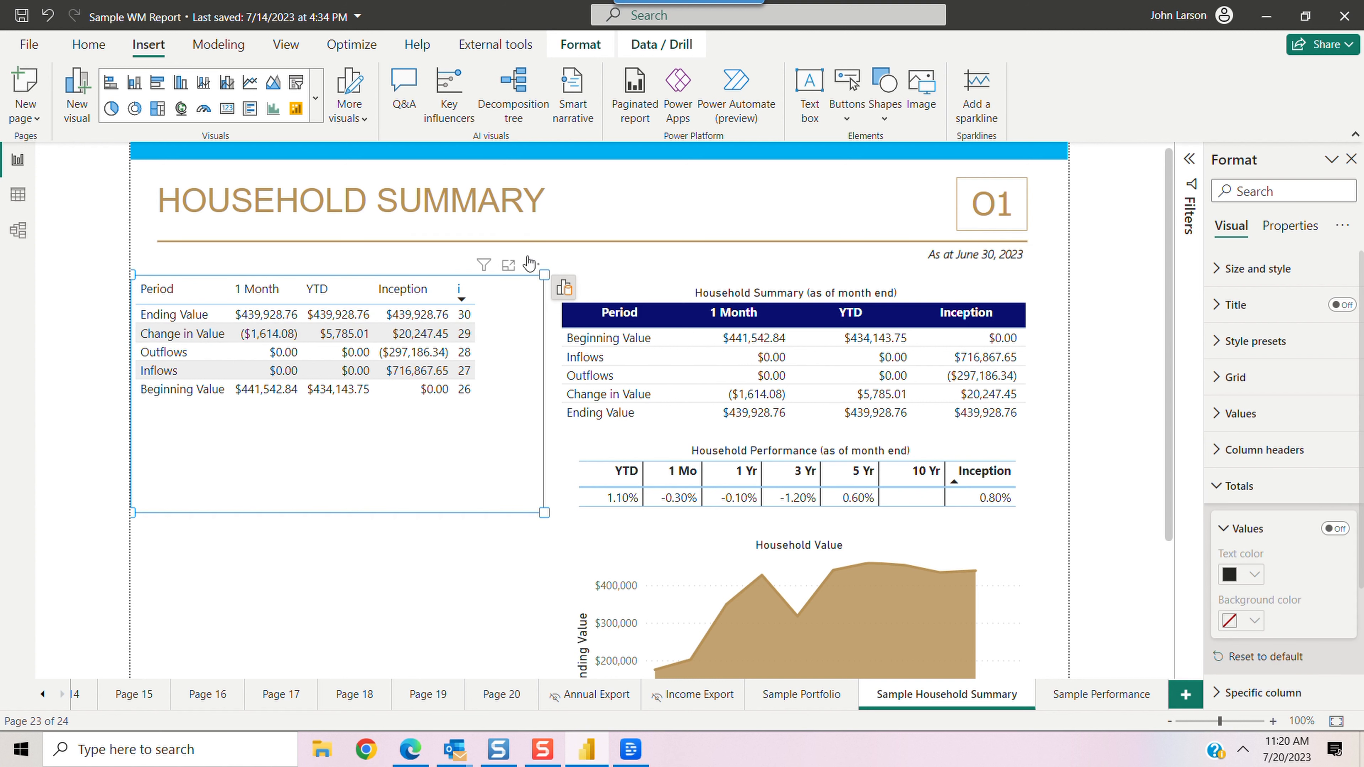
click(533, 264)
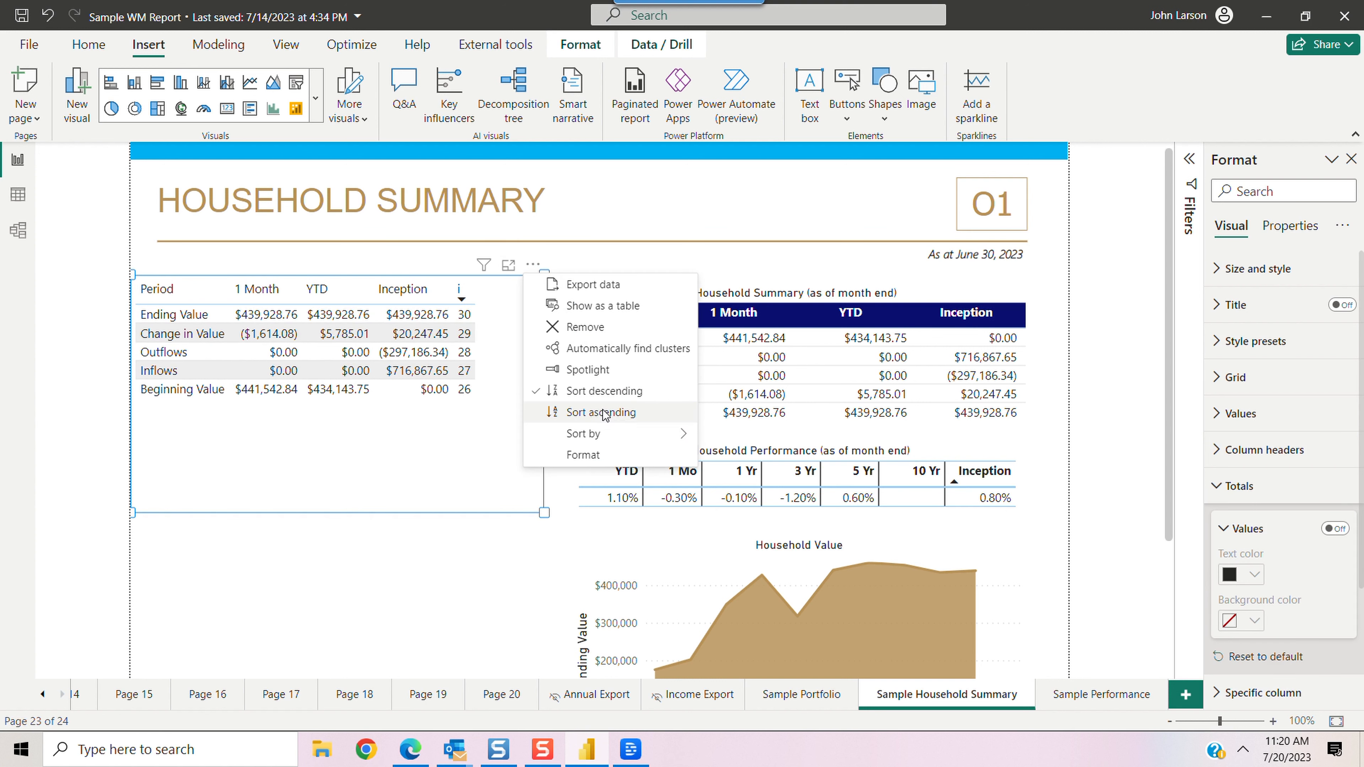
key(Escape)
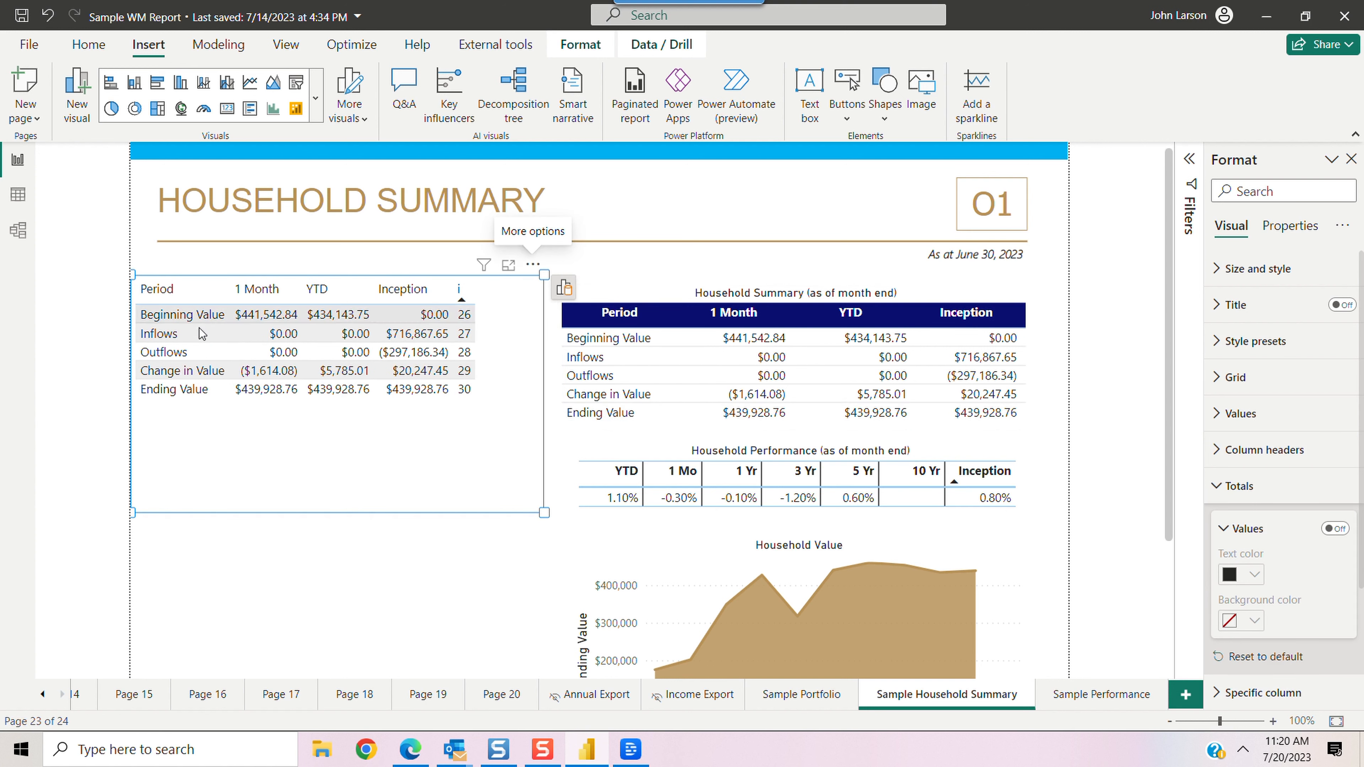
Format the new table's column headers with white text and a dark blue #0A0F6F background
click(291, 452)
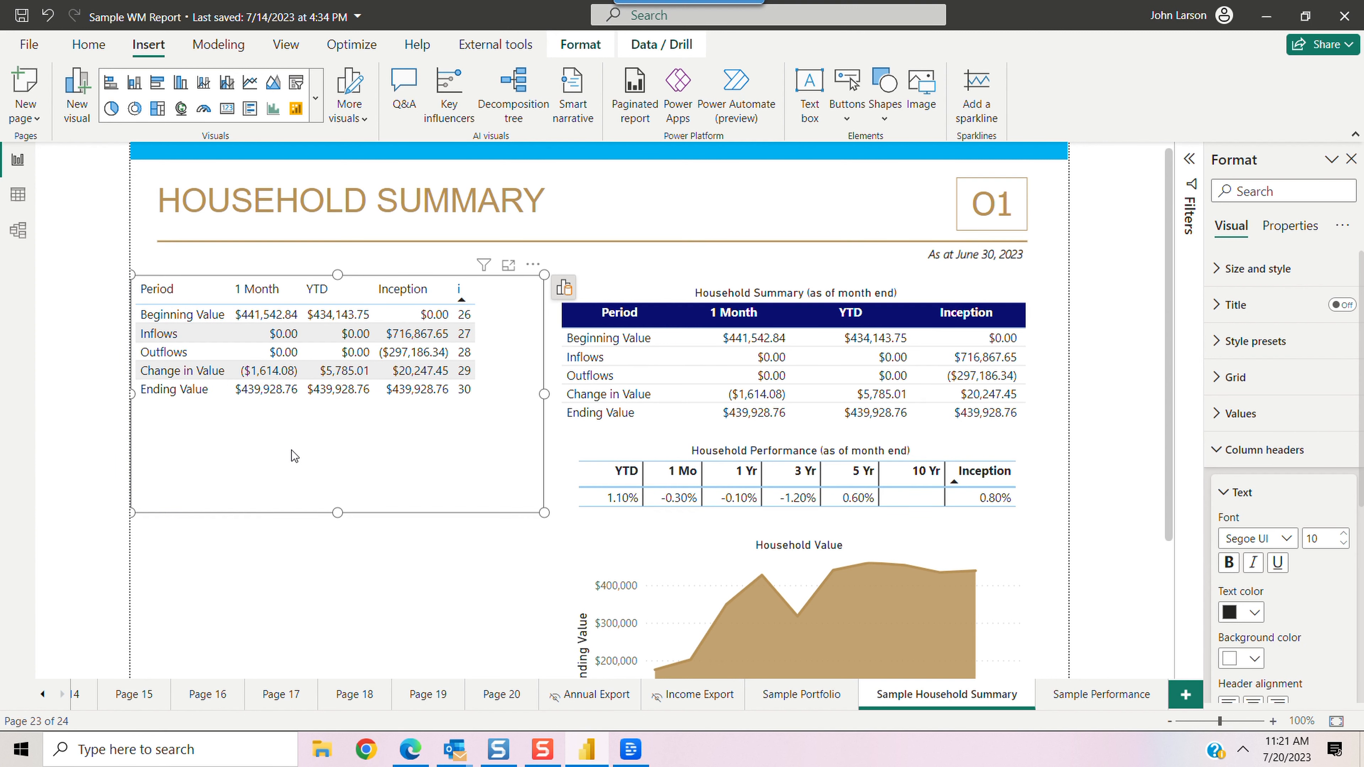
click(1227, 492)
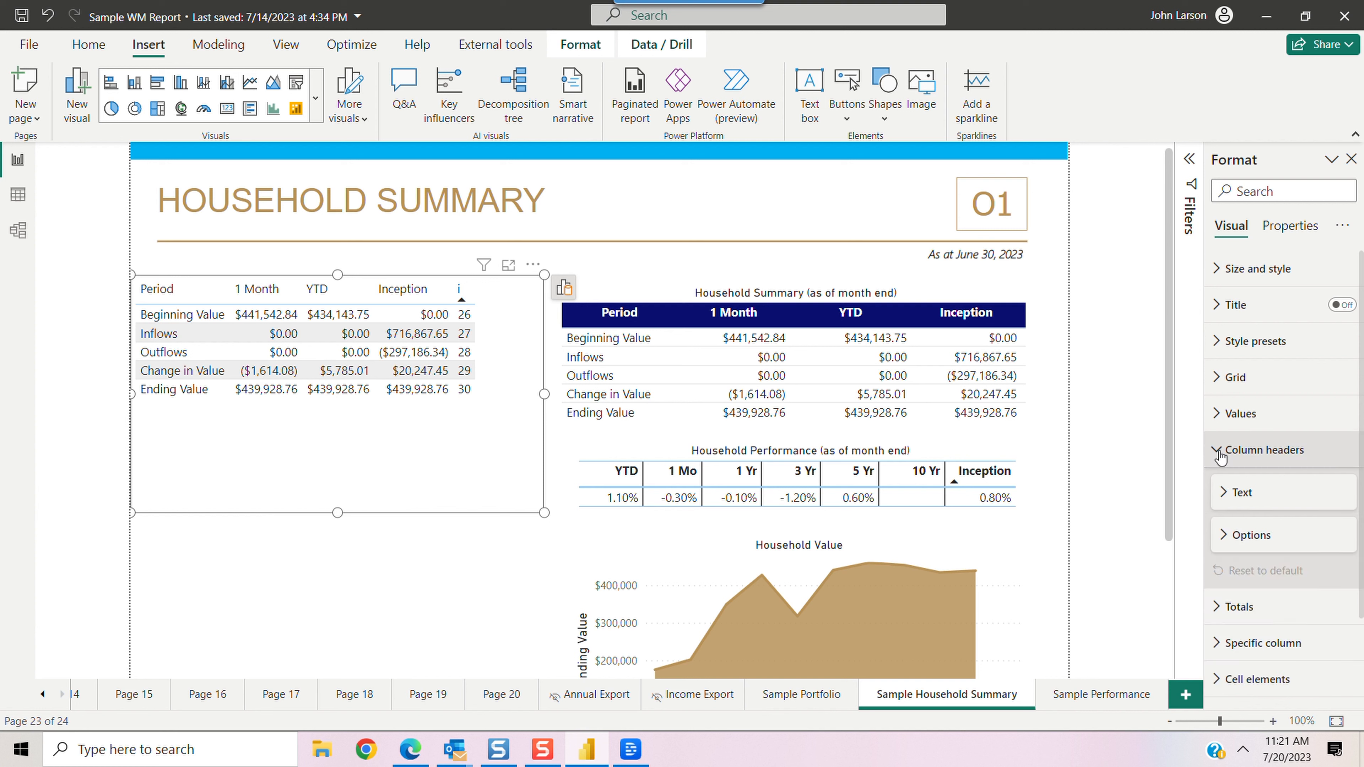
click(1235, 492)
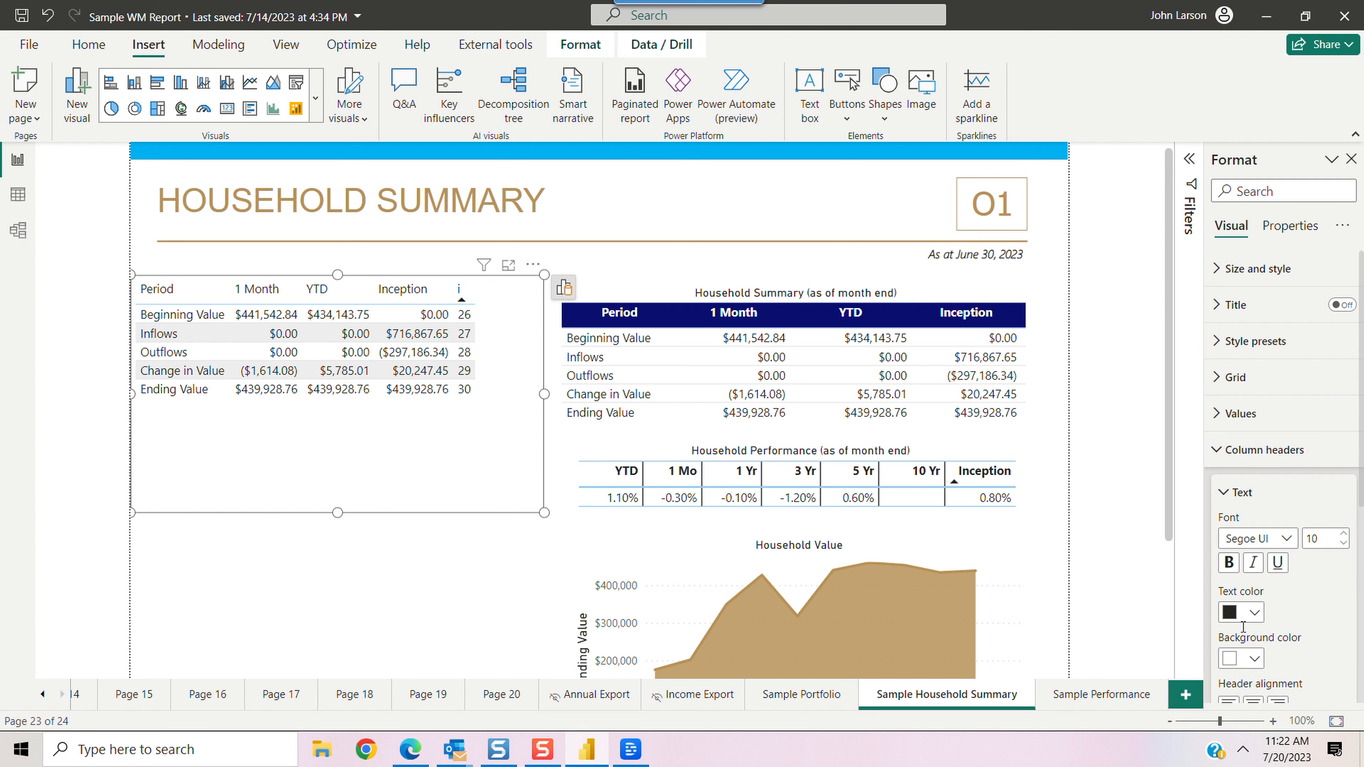
click(1254, 613)
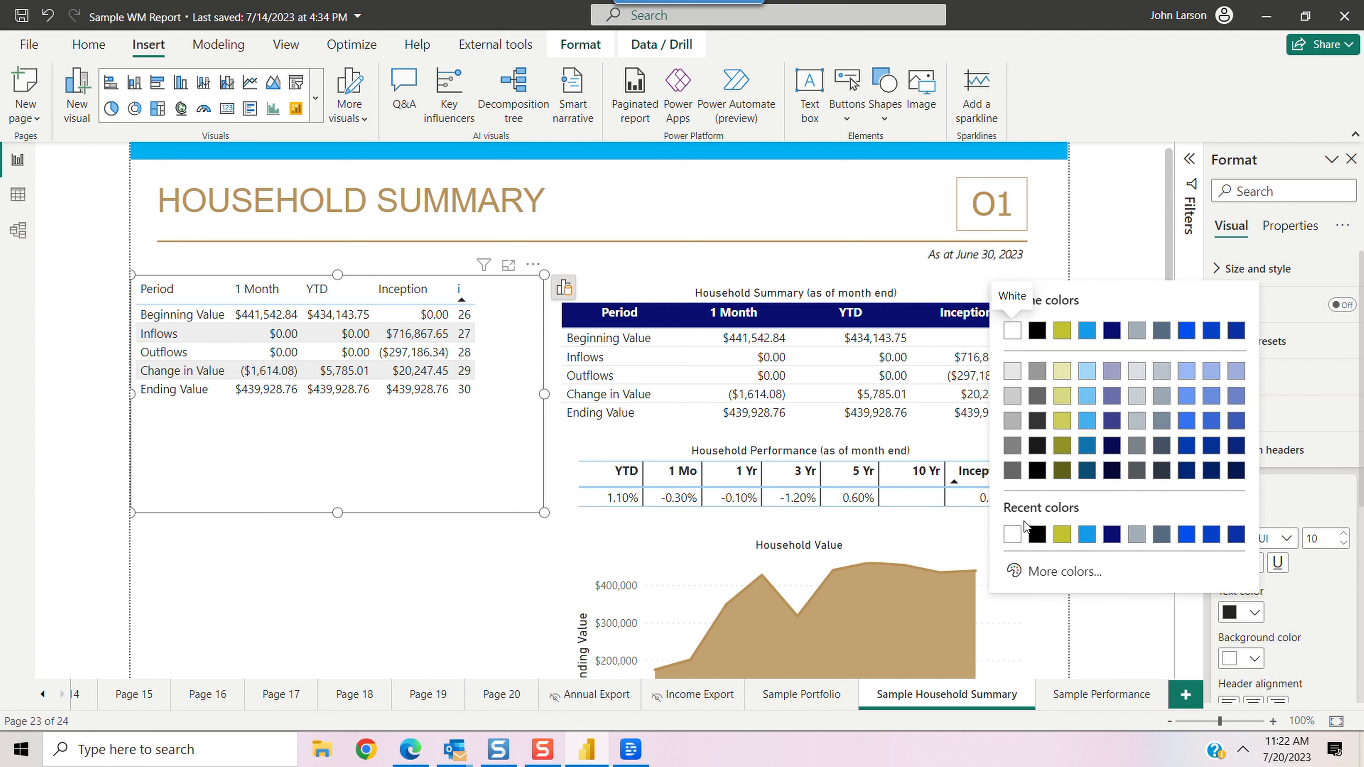
click(1012, 536)
click(1254, 659)
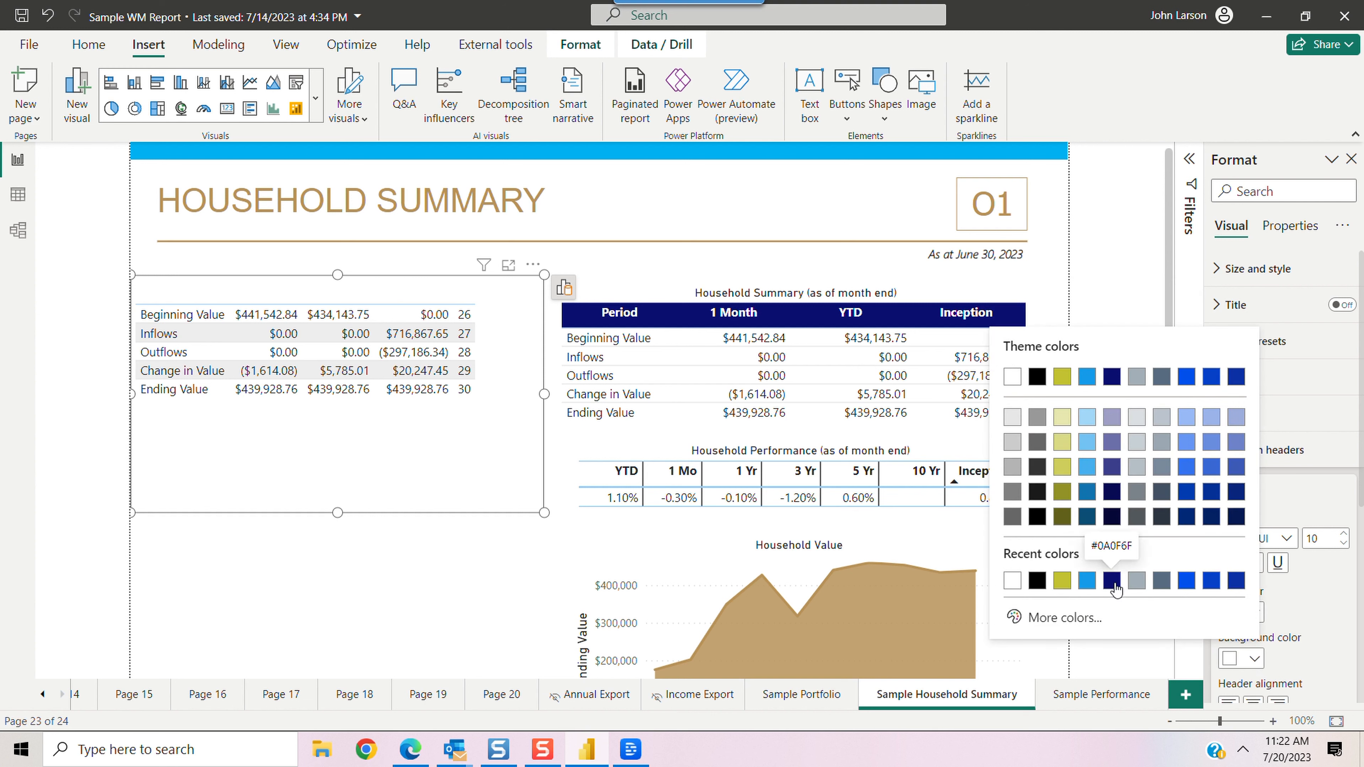
click(1071, 561)
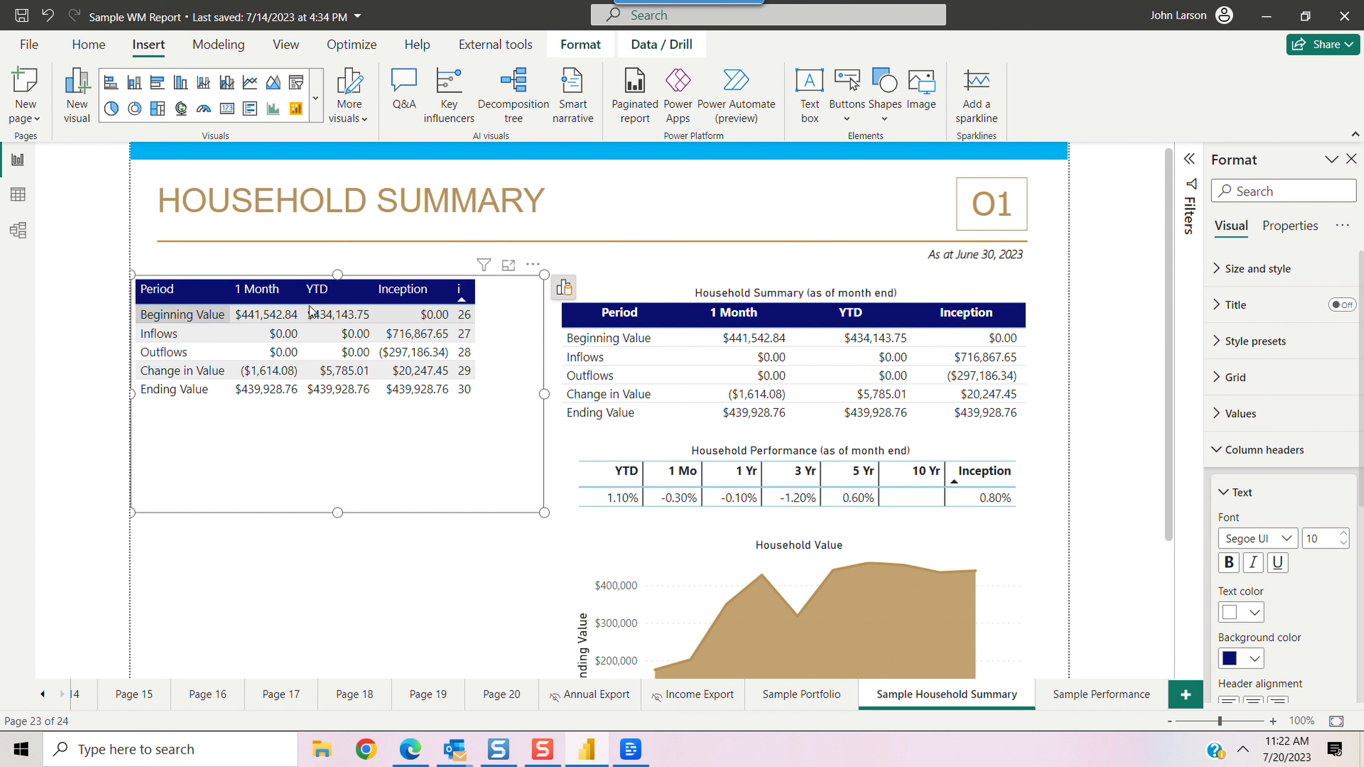
Set the alternate background color of the new table's values to white
click(1217, 450)
click(1219, 414)
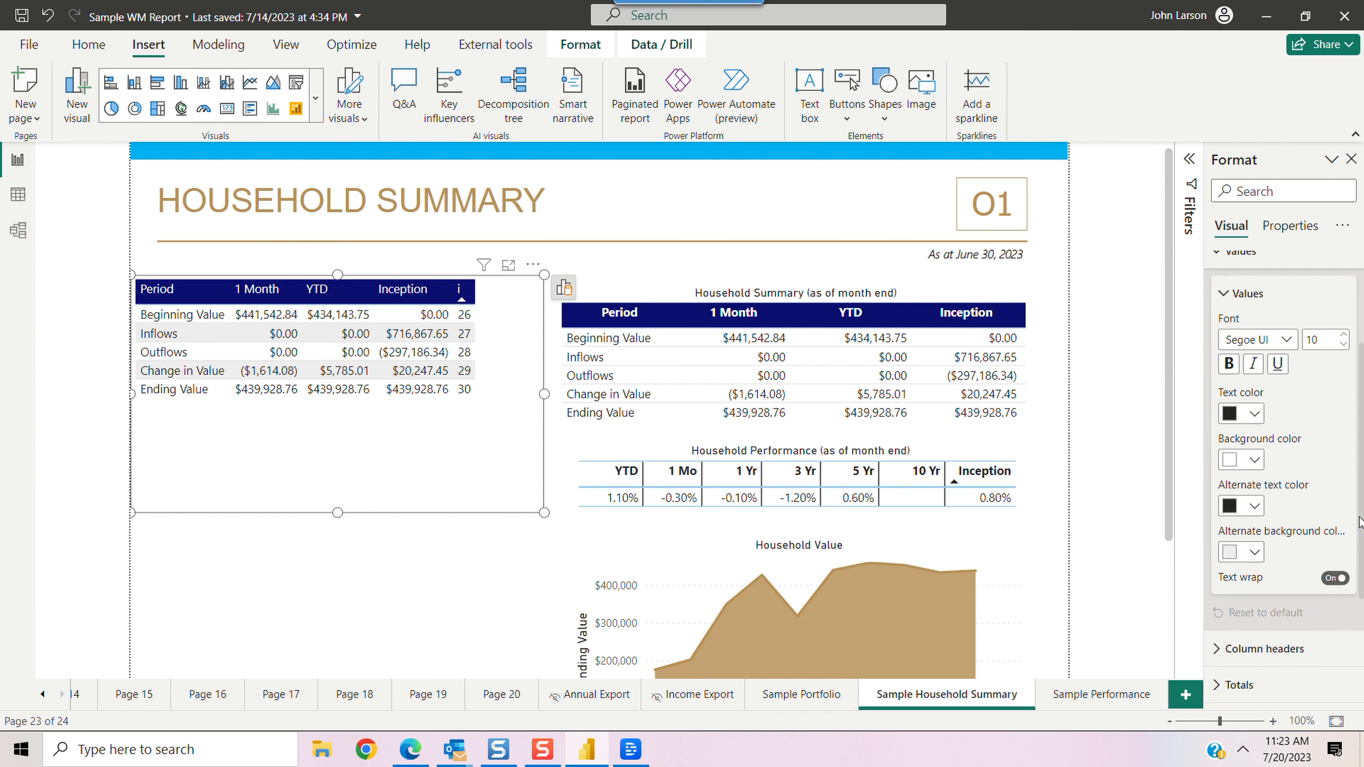
scroll(1283, 484, down, 1)
click(1255, 528)
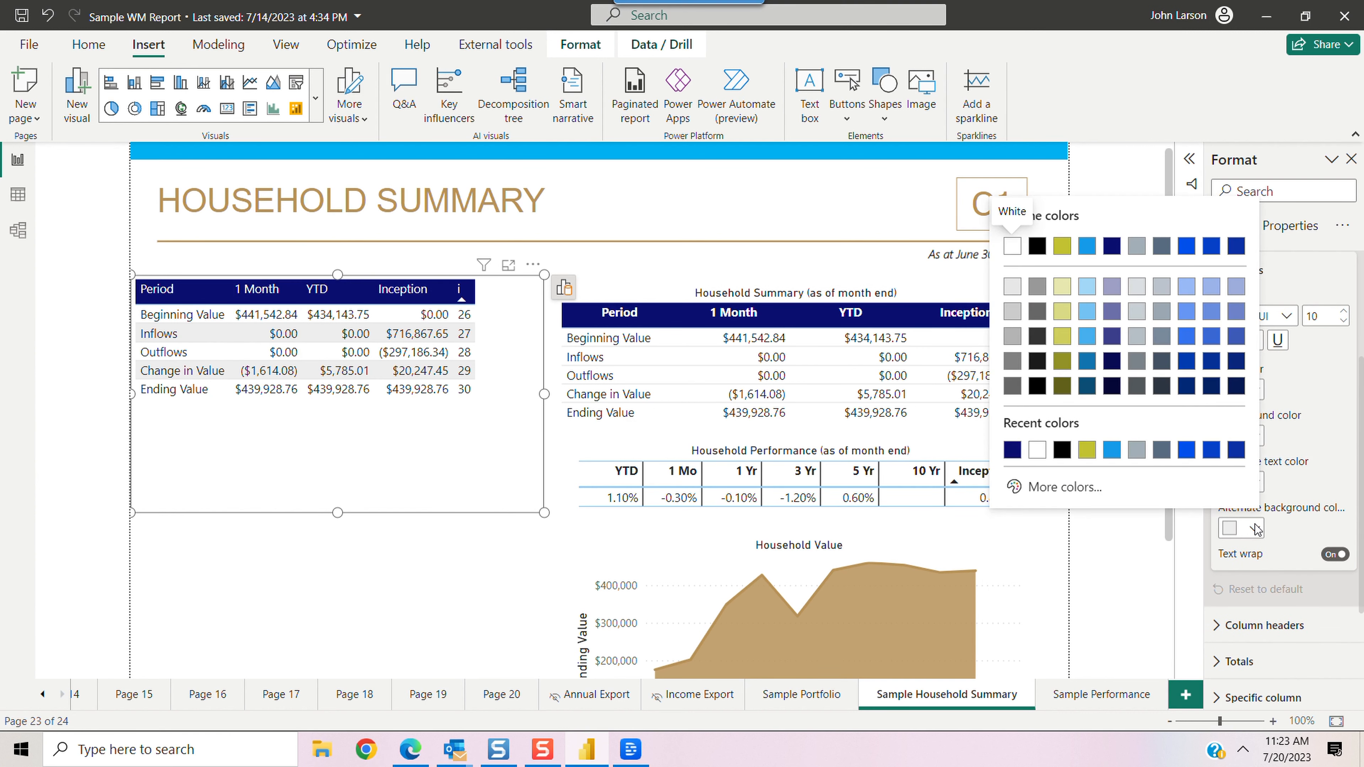
click(1037, 450)
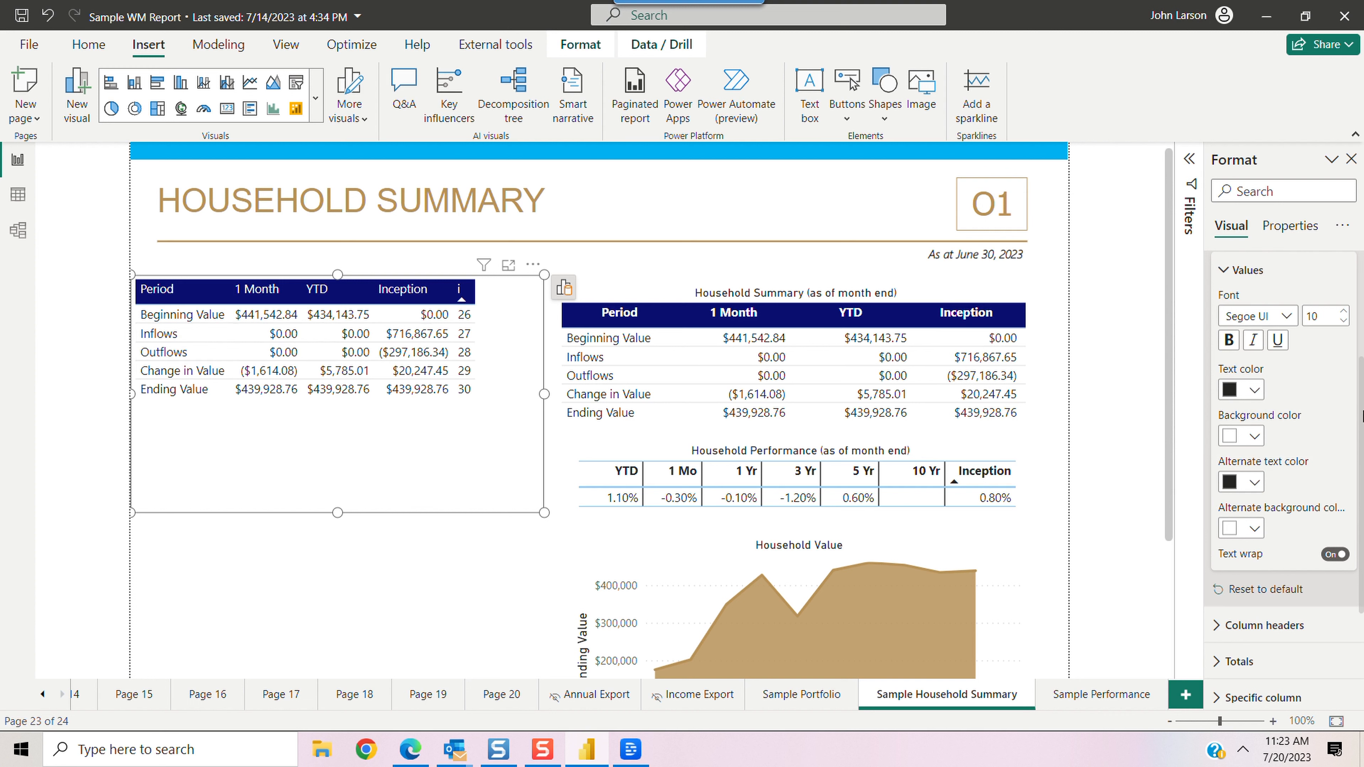
click(1227, 271)
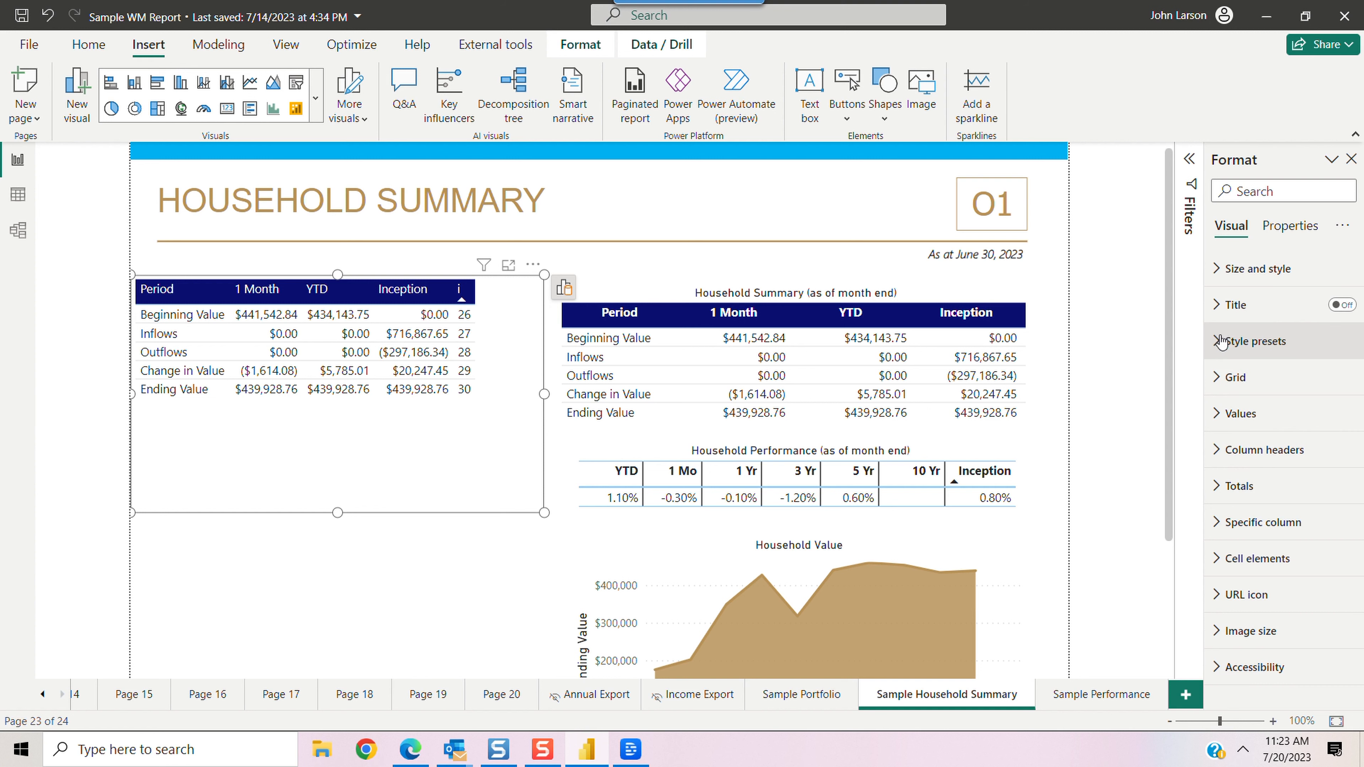
Toggle the new table's horizontal gridlines off and back on
click(1217, 378)
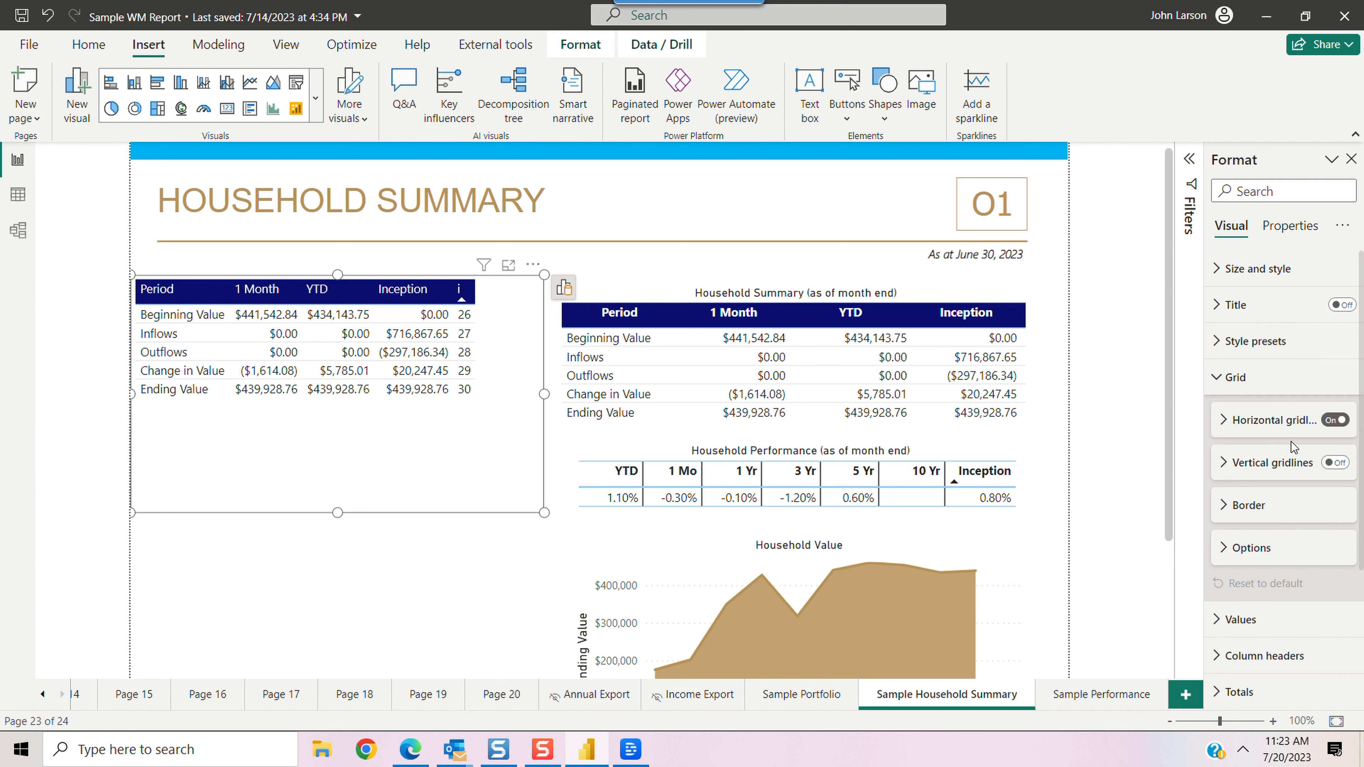
click(1334, 420)
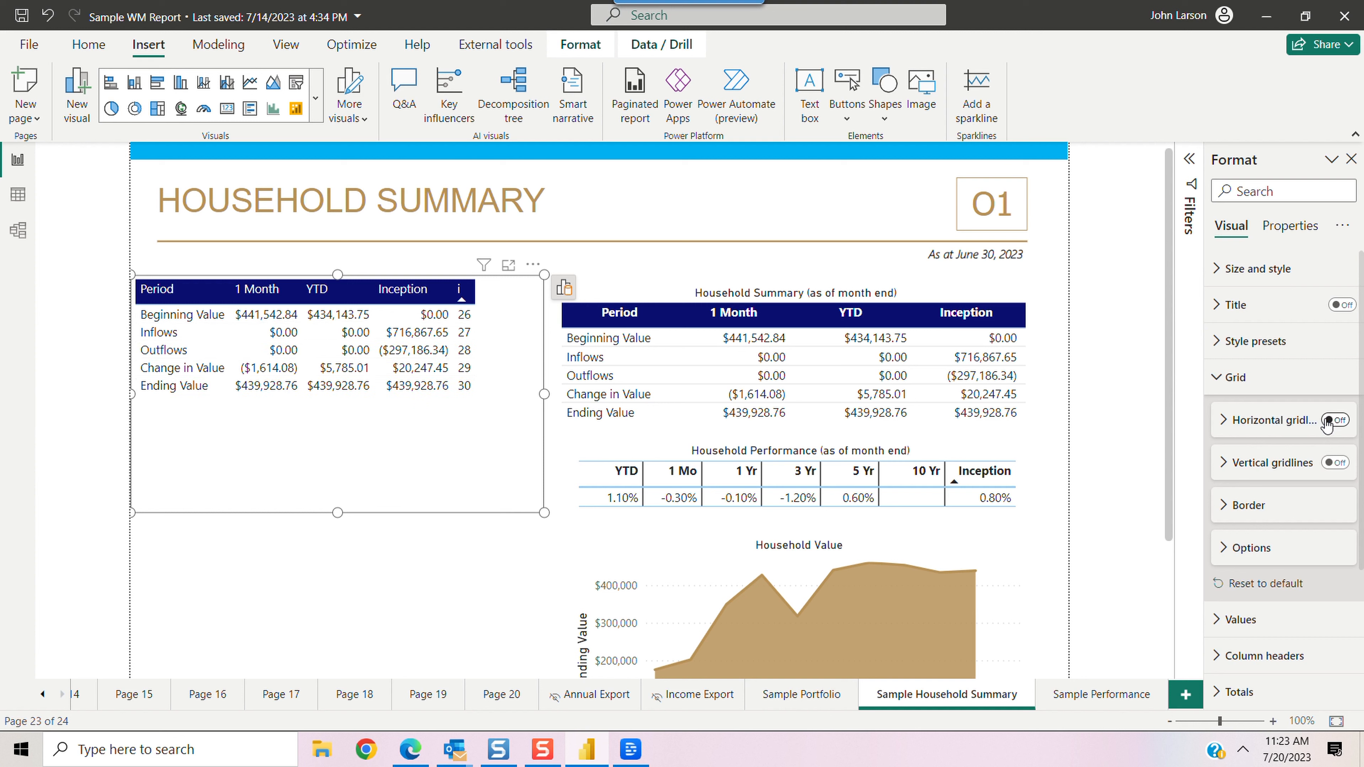
click(1337, 421)
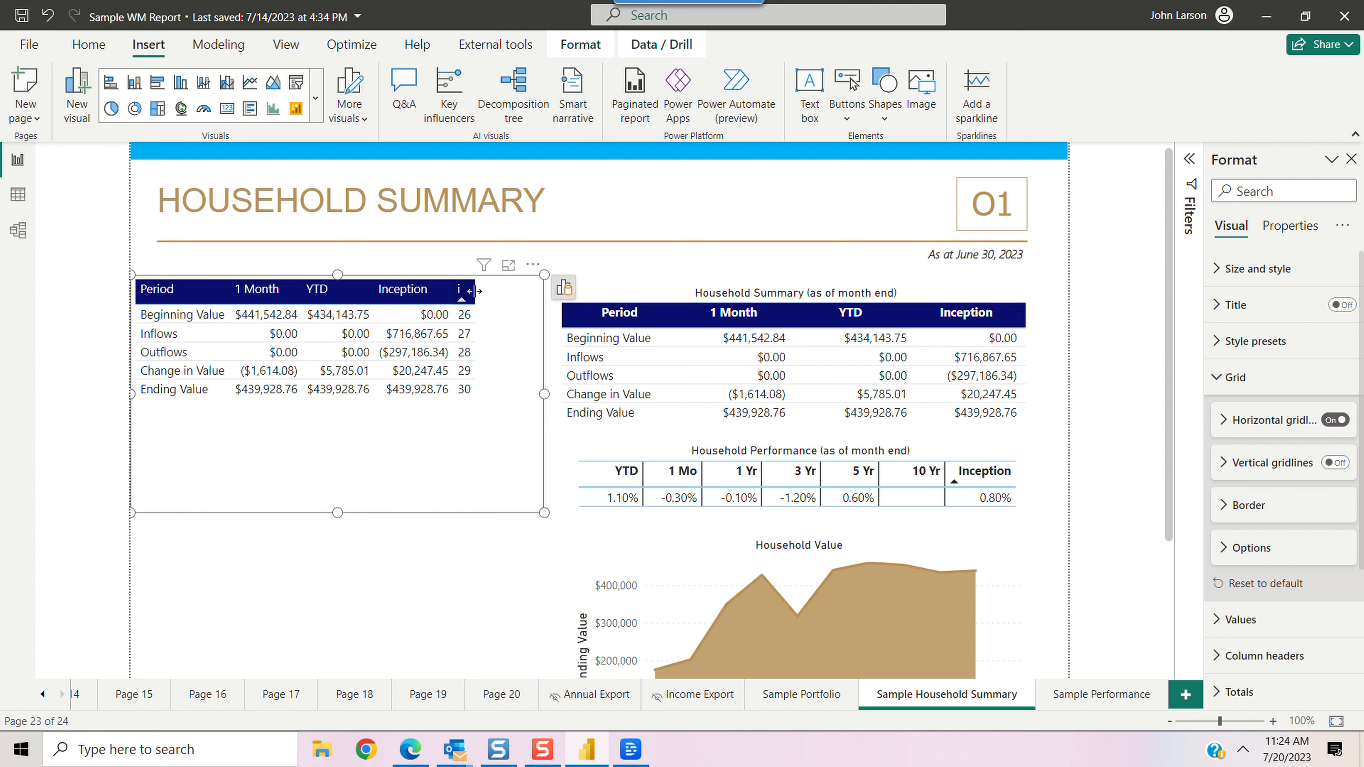
Hide the new table's "i" column by shrinking its width to nothing, and turn off text wrap for the values
drag(472, 291, 457, 290)
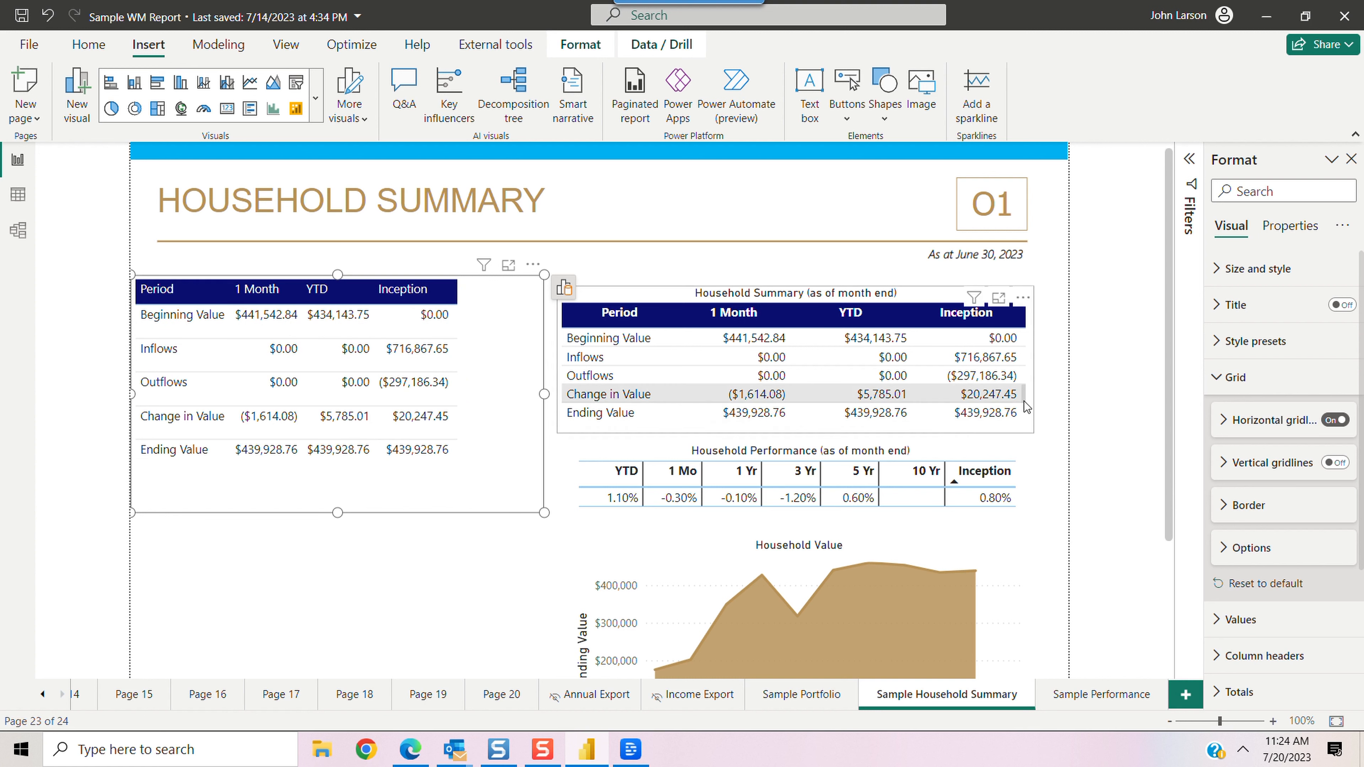
click(1223, 420)
click(1216, 377)
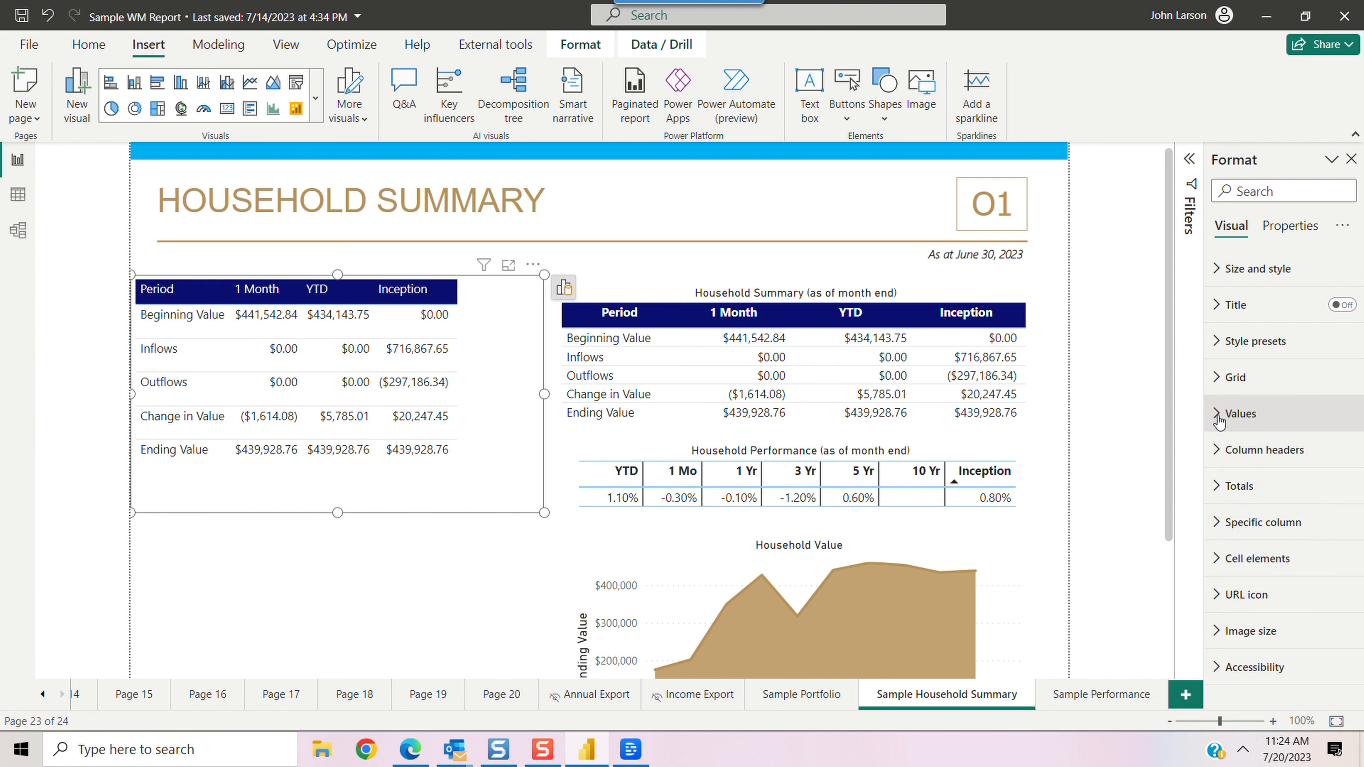
click(1219, 420)
click(1334, 566)
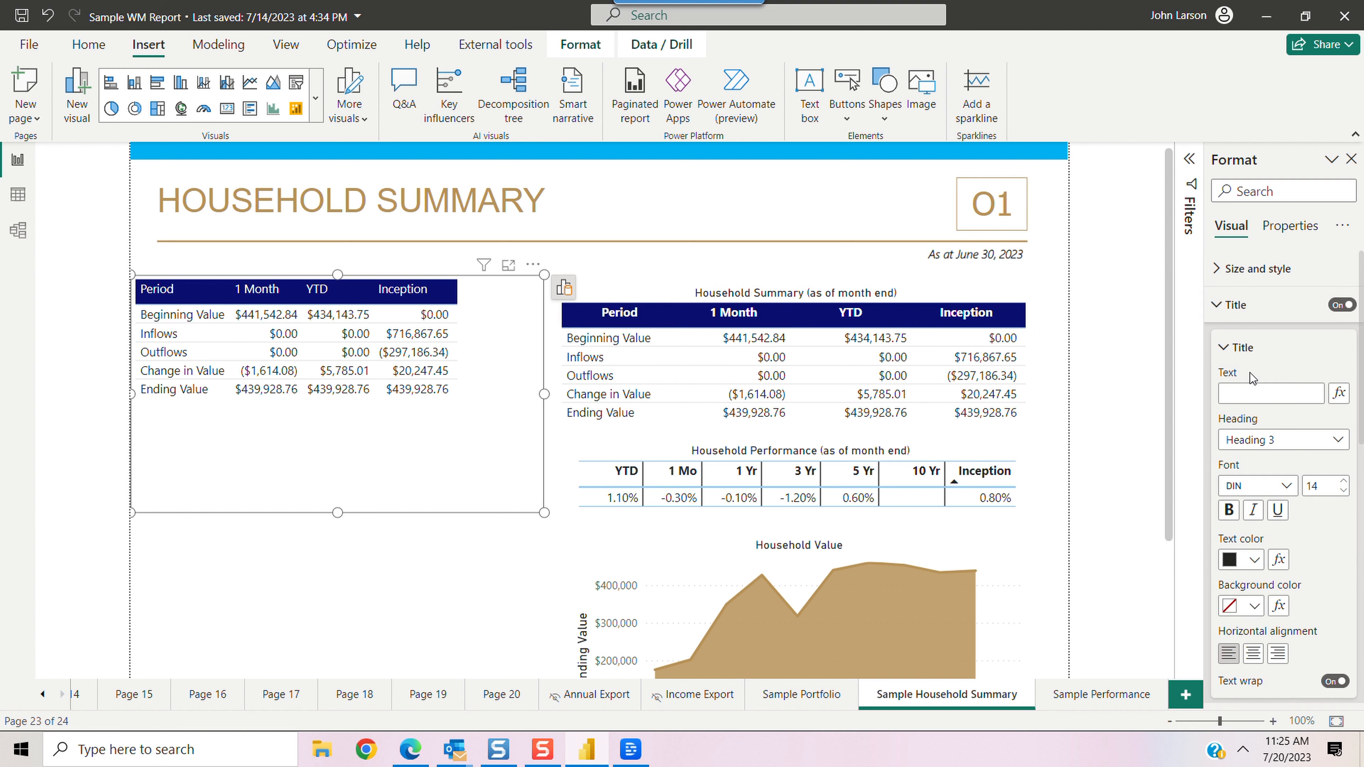
Nudge the sample Household Summary table sideways and insert a short blank table visual directly below the new summary table
mouse_move(874, 289)
mouse_down()
mouse_move(766, 292)
mouse_move(869, 293)
mouse_up()
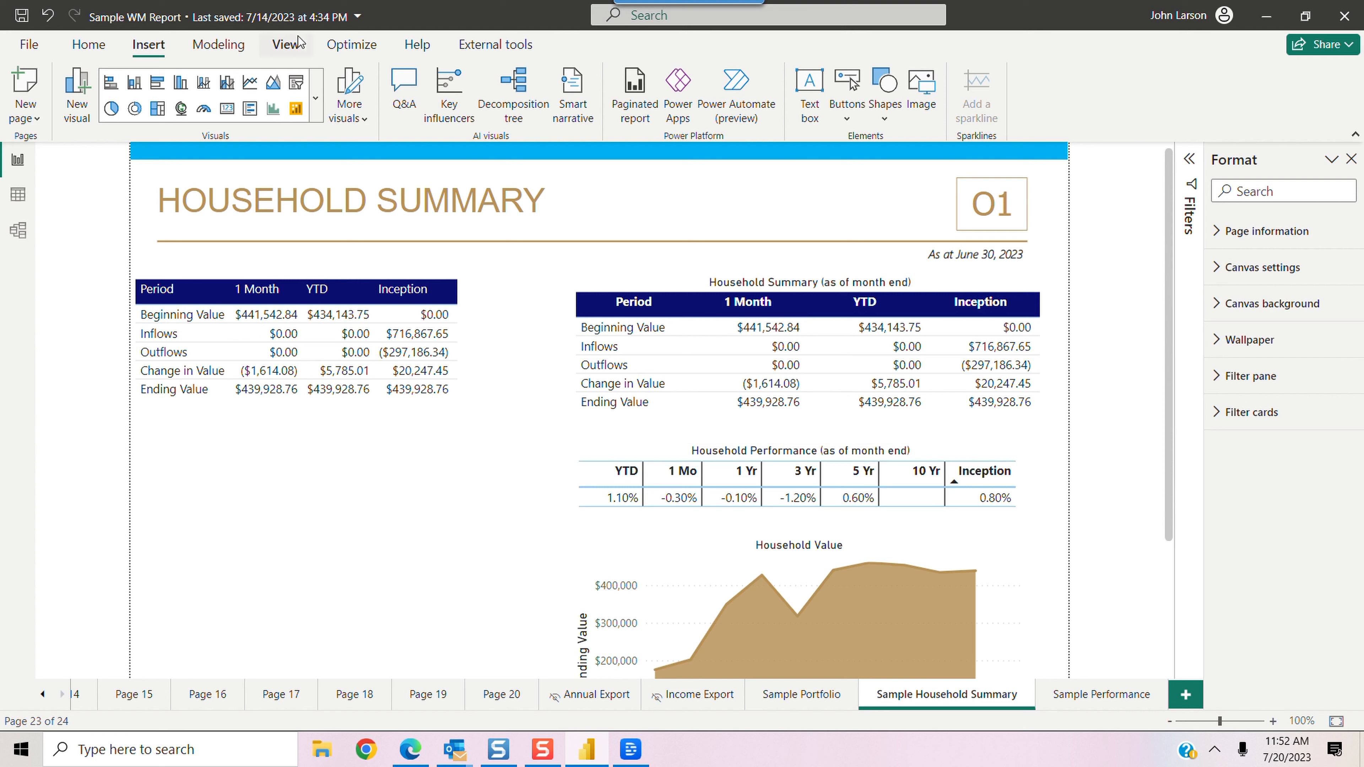
click(318, 102)
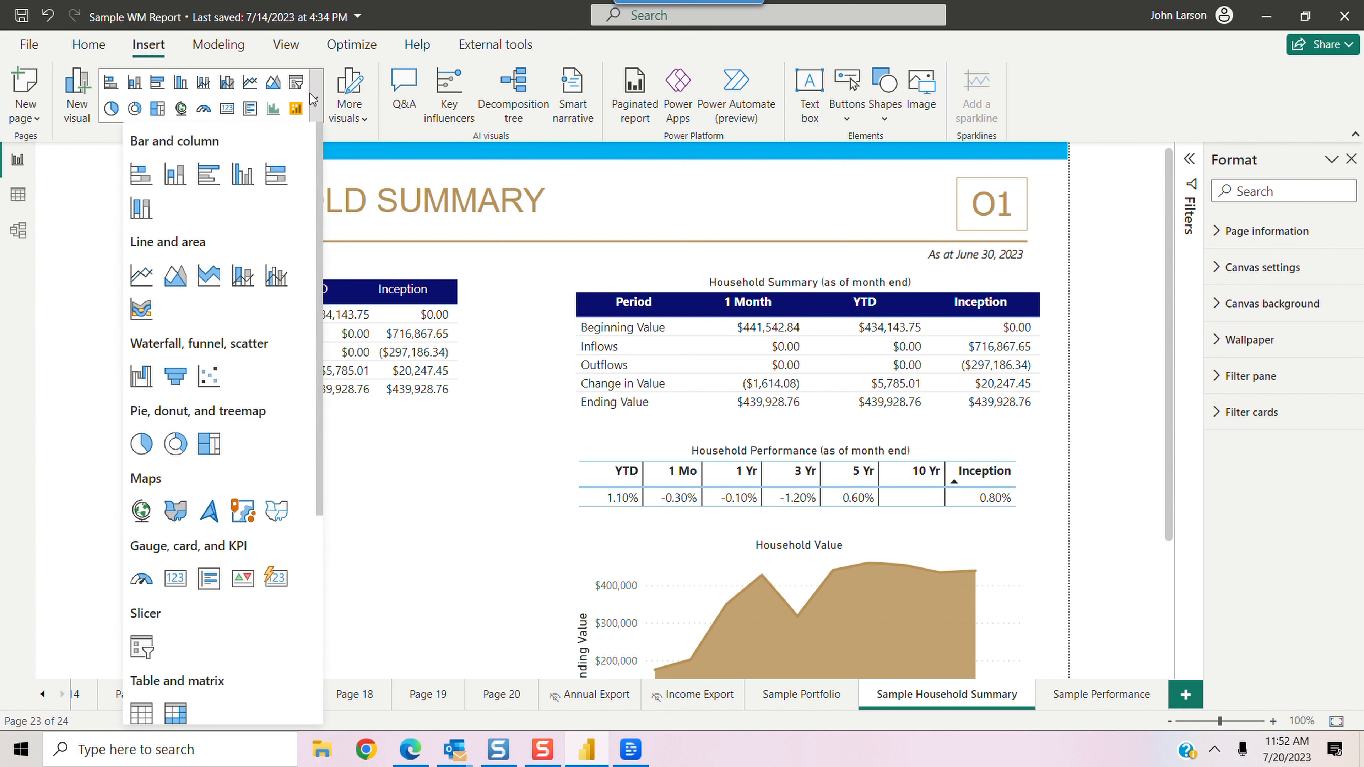
click(141, 712)
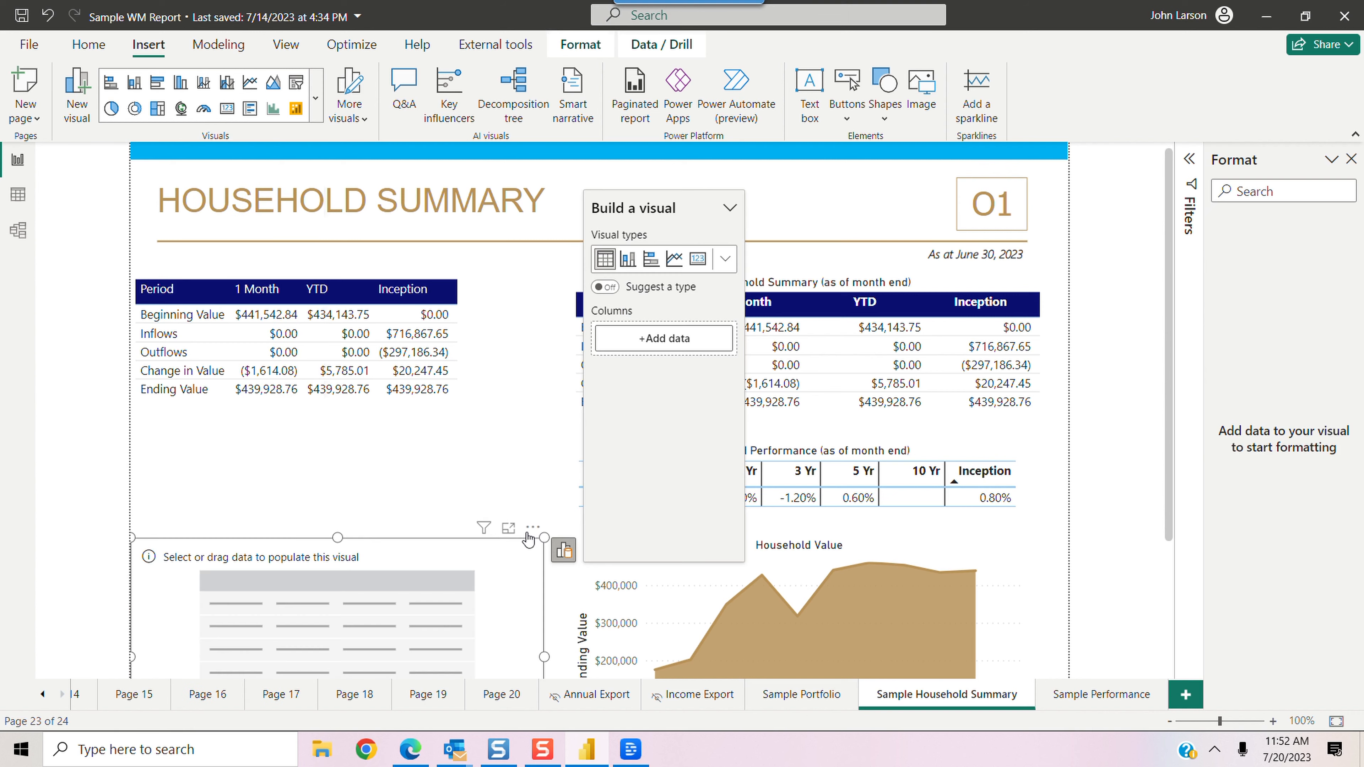
drag(528, 458, 530, 409)
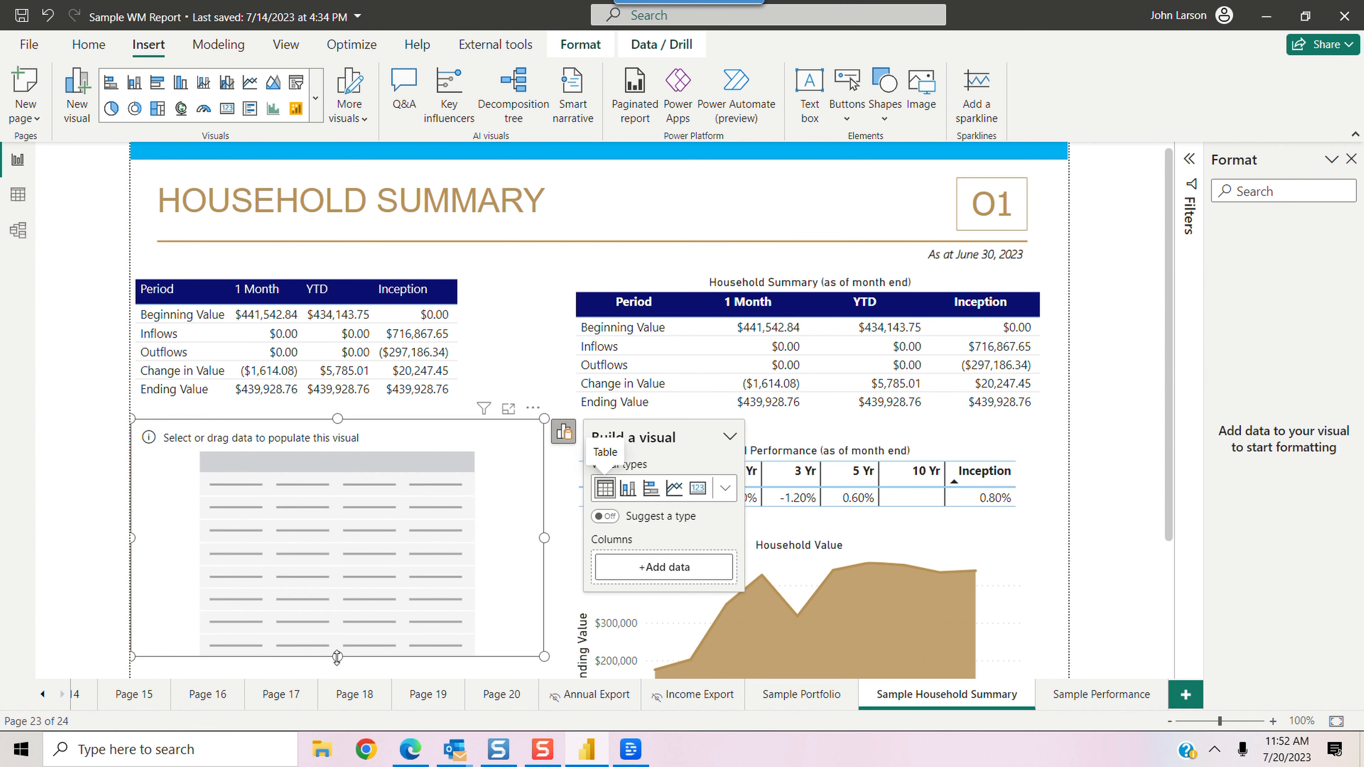
drag(337, 655, 338, 504)
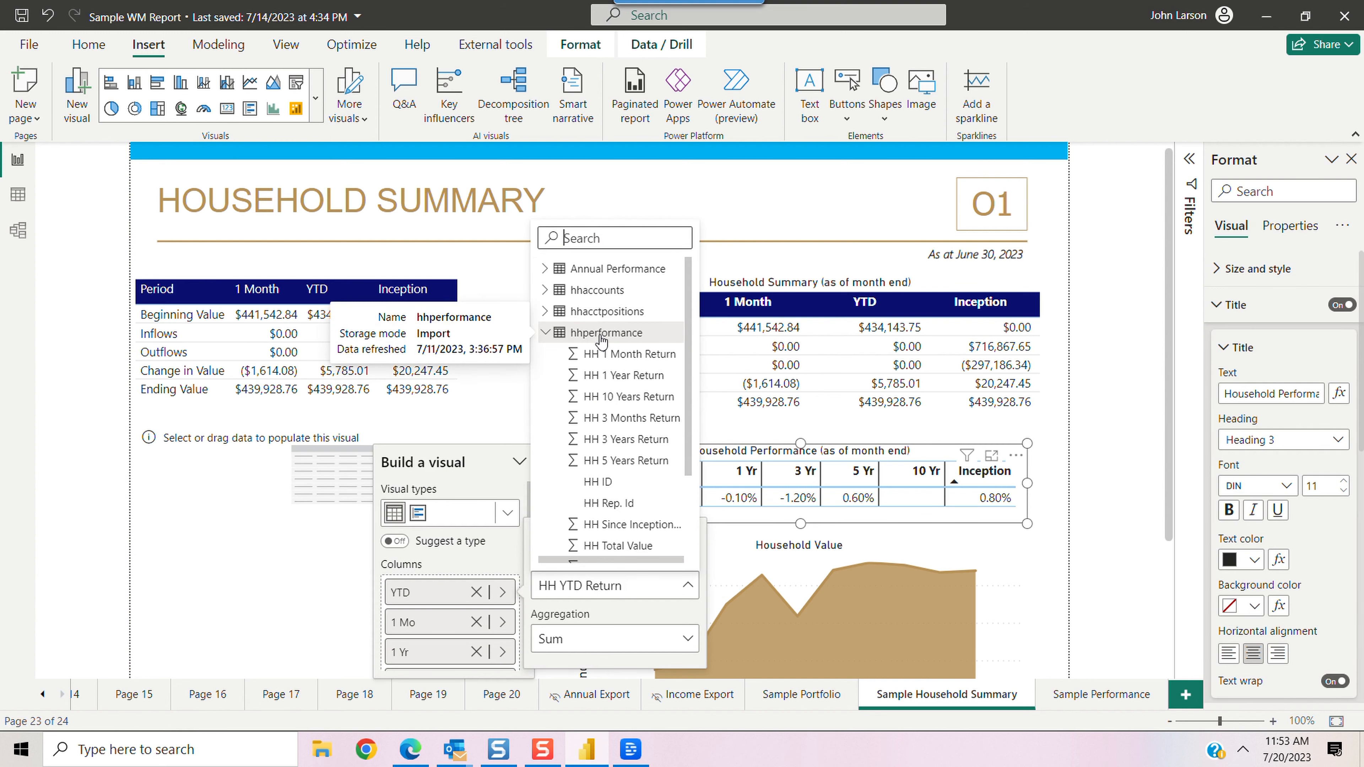
Add the HH YTD Return field from hhperformance as the first column of the blank table
click(268, 507)
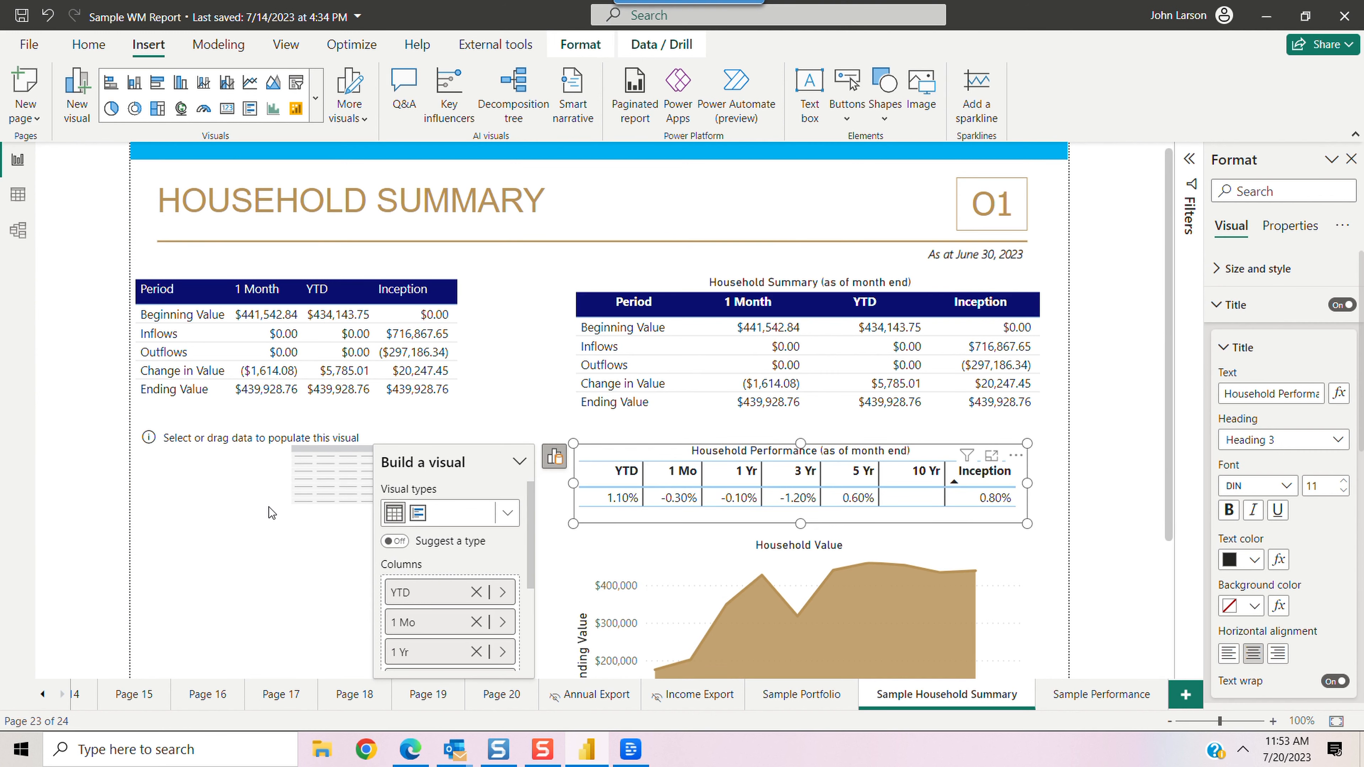
click(268, 506)
click(279, 492)
click(562, 435)
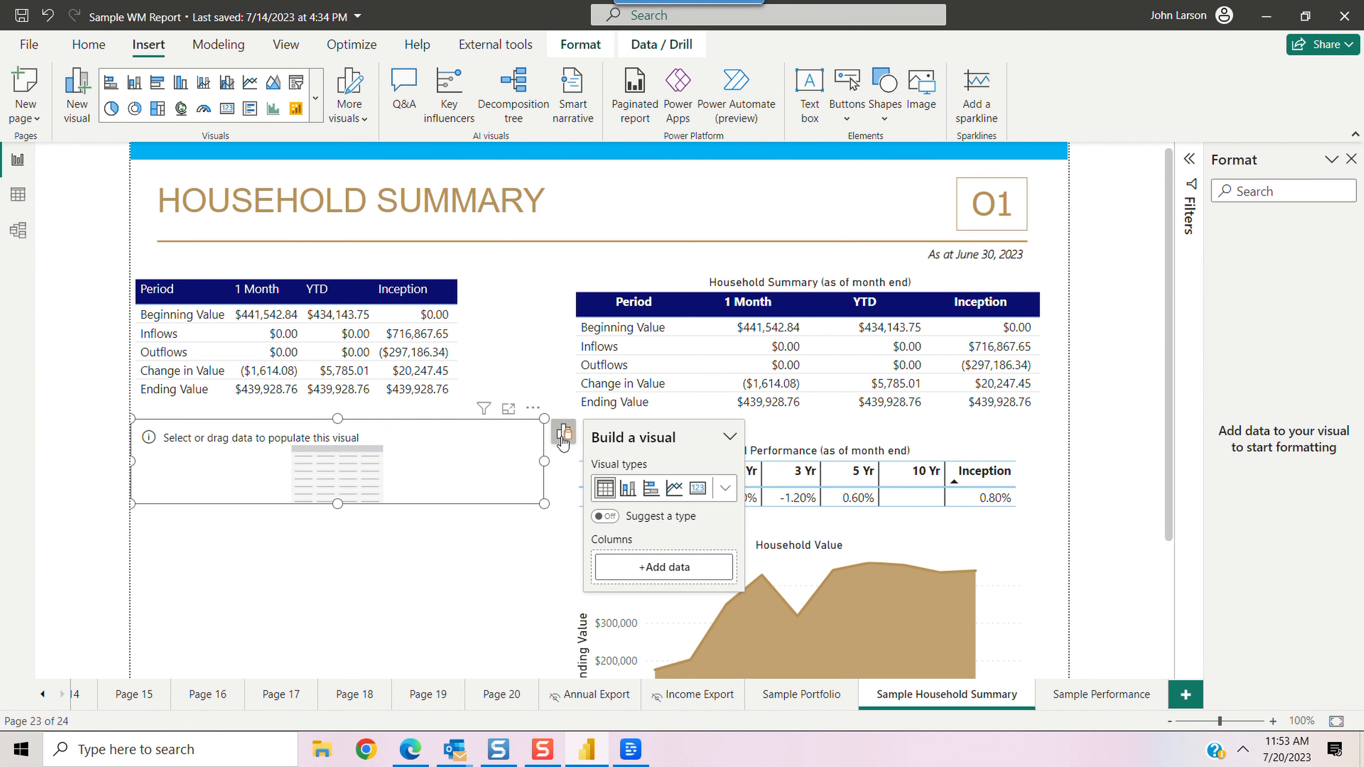
click(664, 567)
click(891, 307)
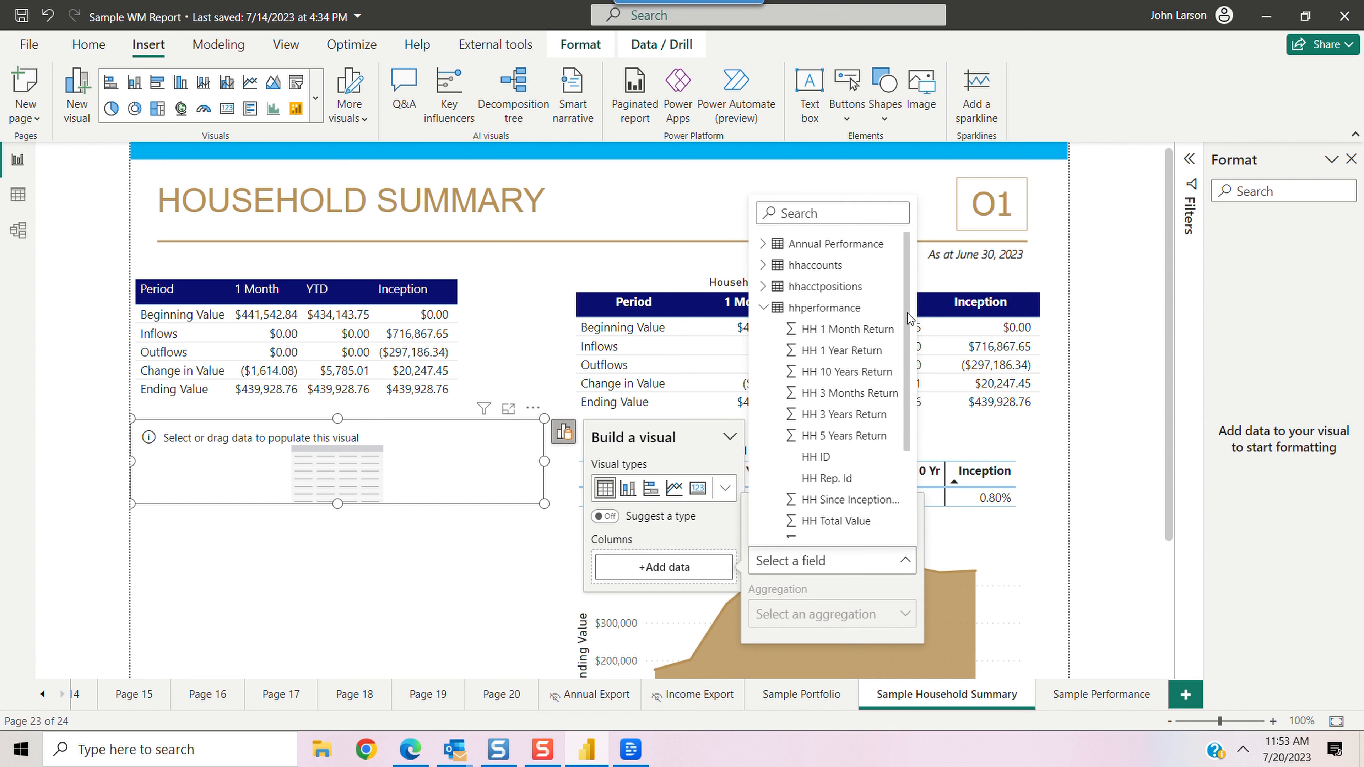
scroll(907, 321, down, 5)
scroll(906, 328, up, 4)
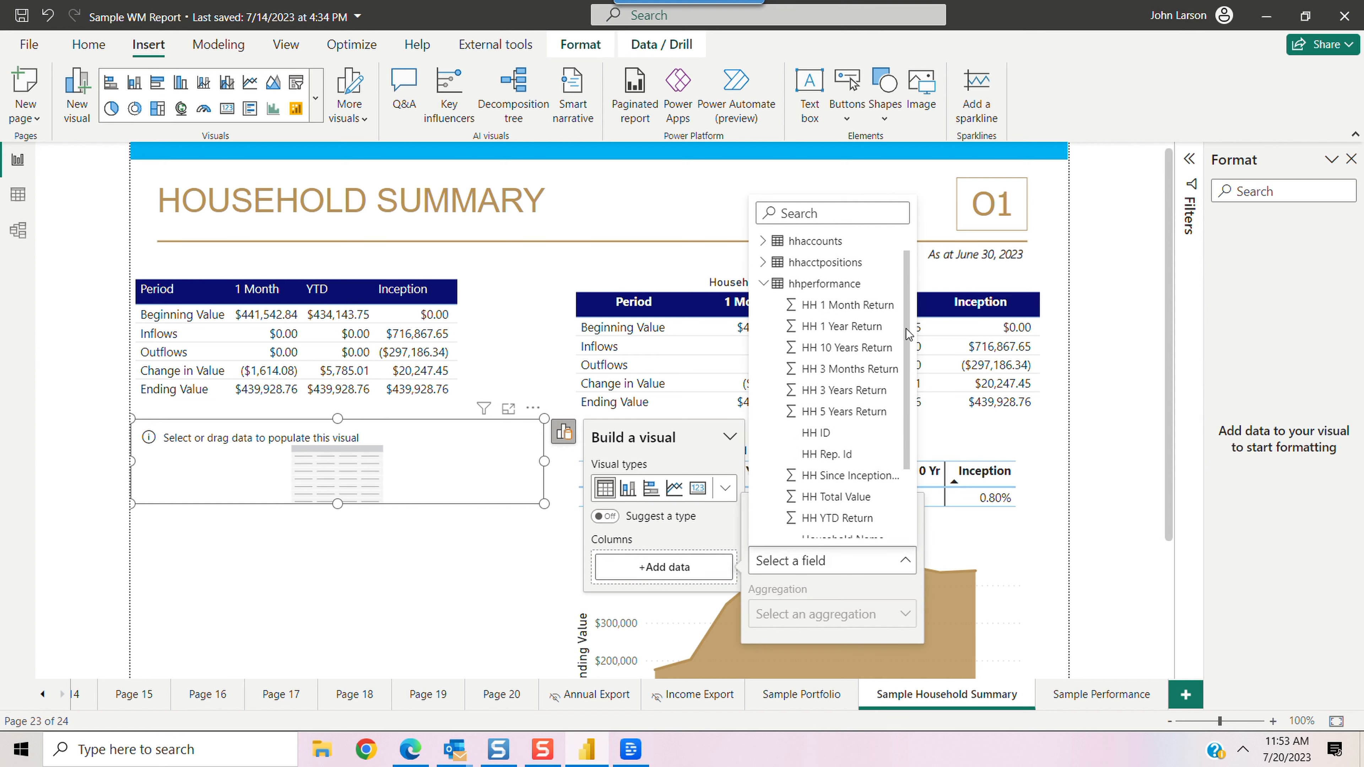
drag(906, 329, 908, 369)
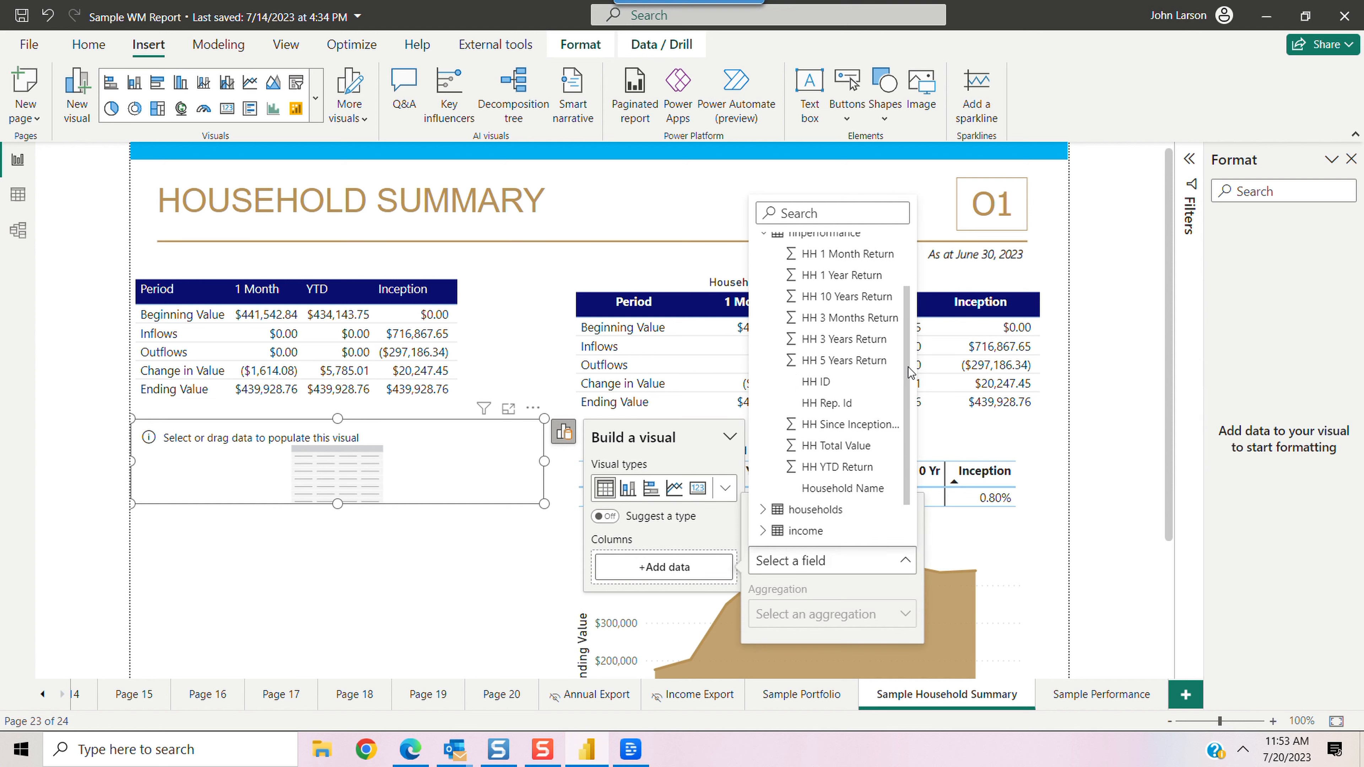
click(836, 466)
Add the HH 1 Month Return field from hhperformance as the performance table's second column
click(671, 595)
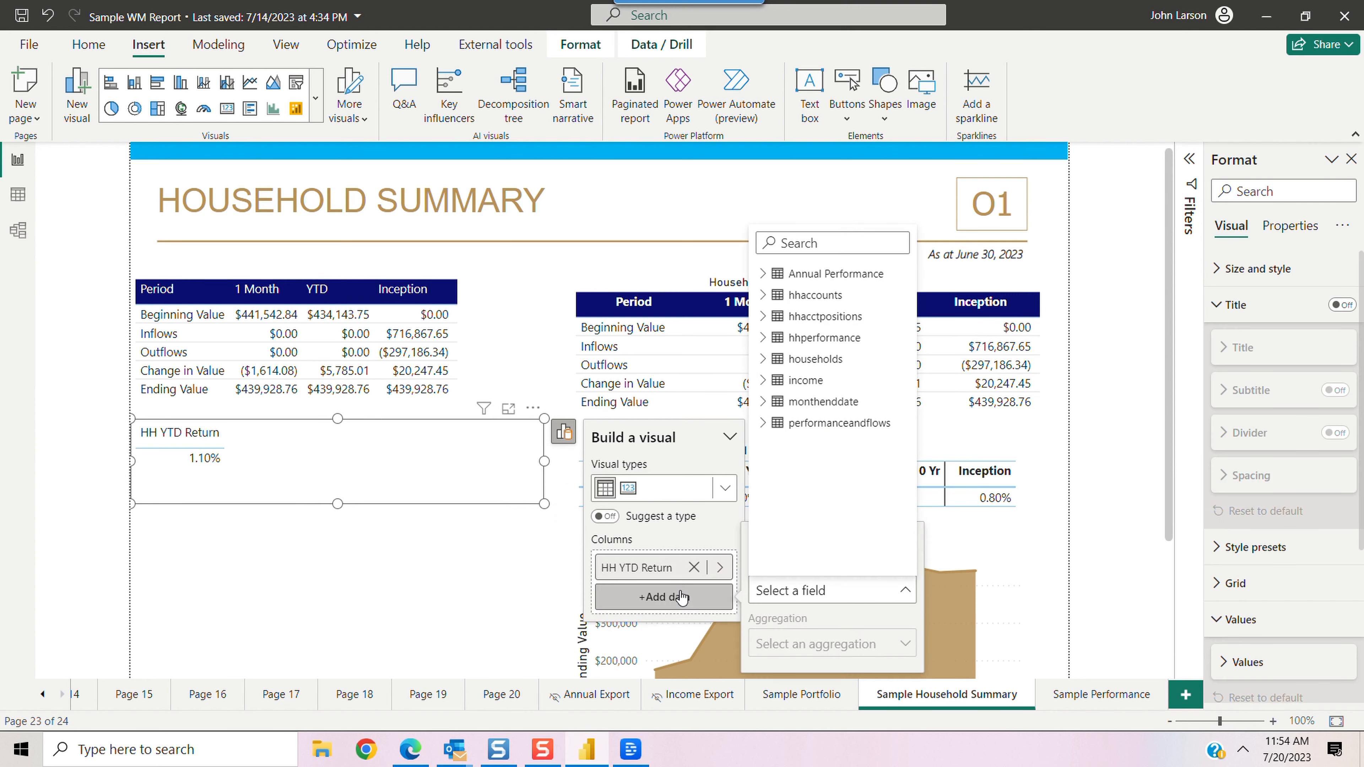
click(824, 338)
click(867, 363)
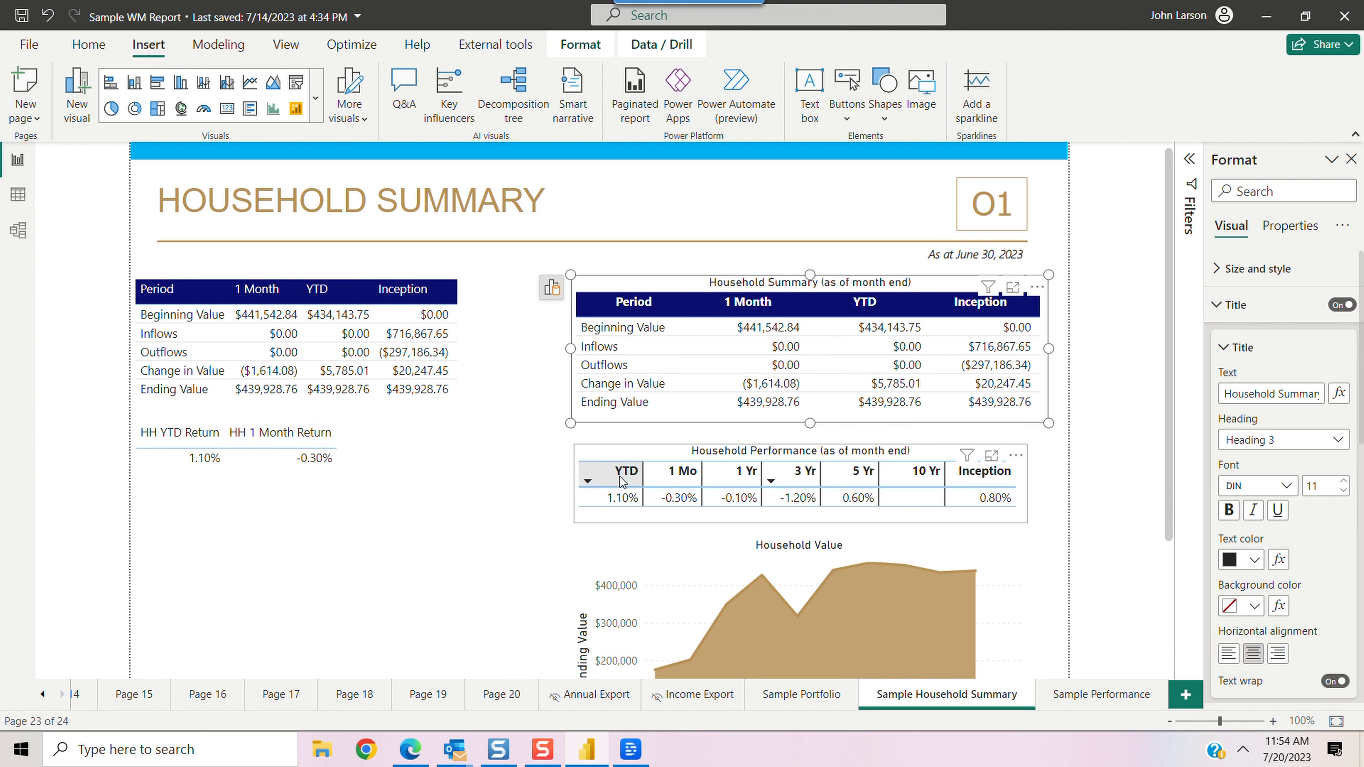
Rename the HH YTD Return column as YTD for the new performance table
click(535, 473)
click(563, 433)
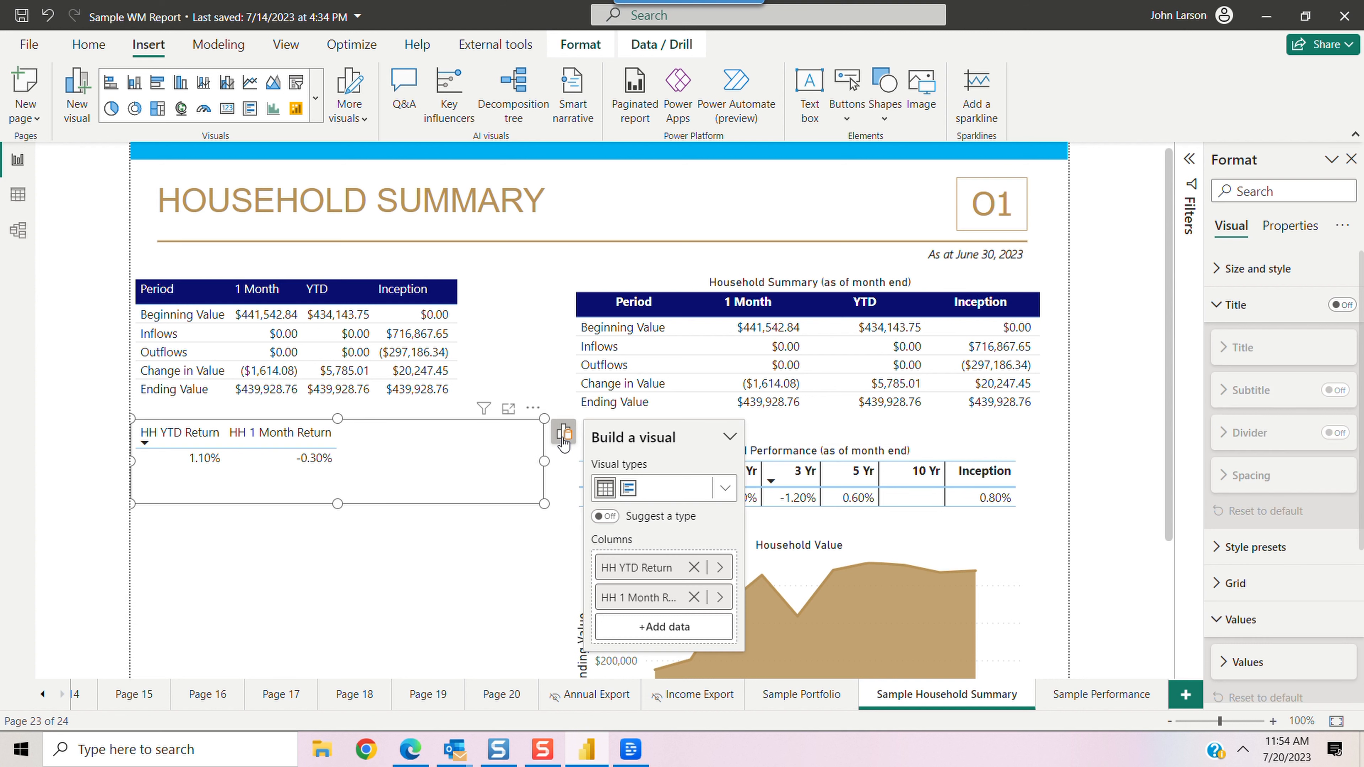
right_click(635, 570)
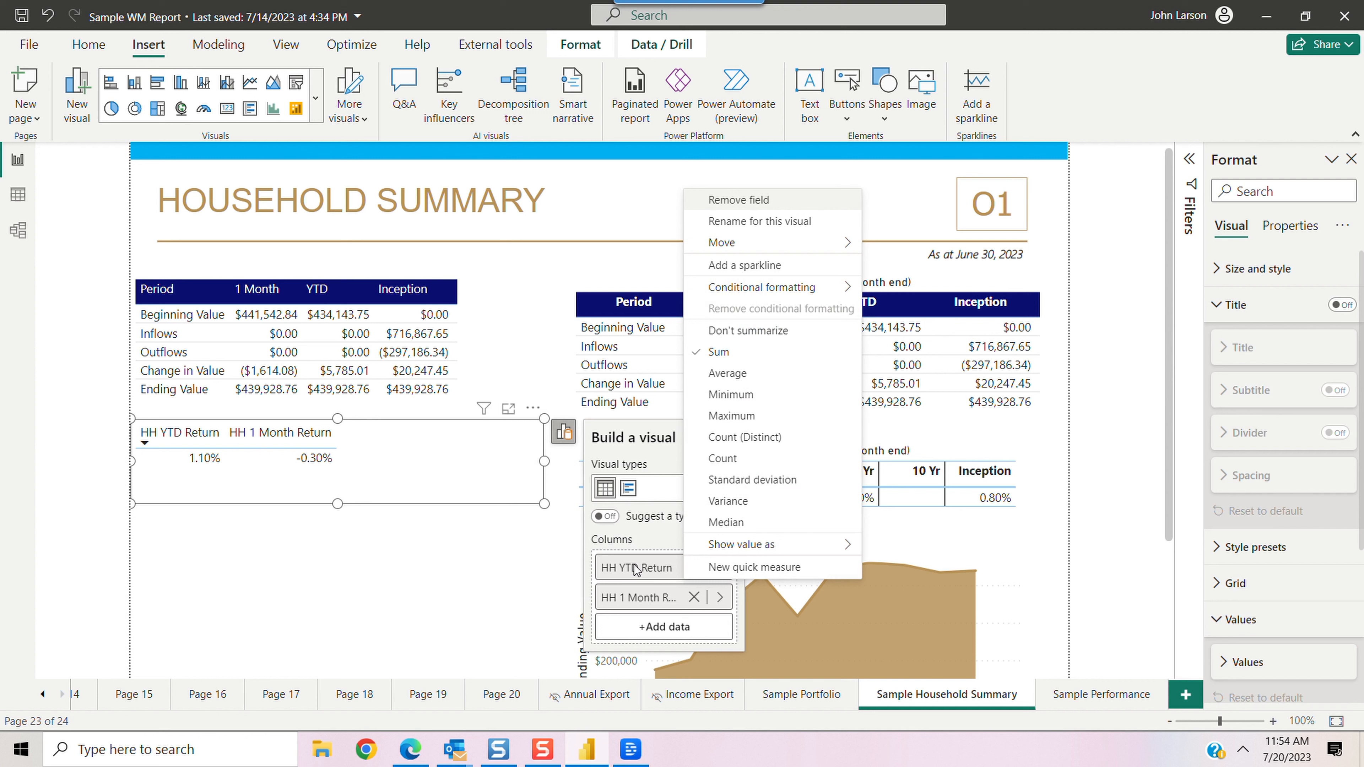
click(751, 223)
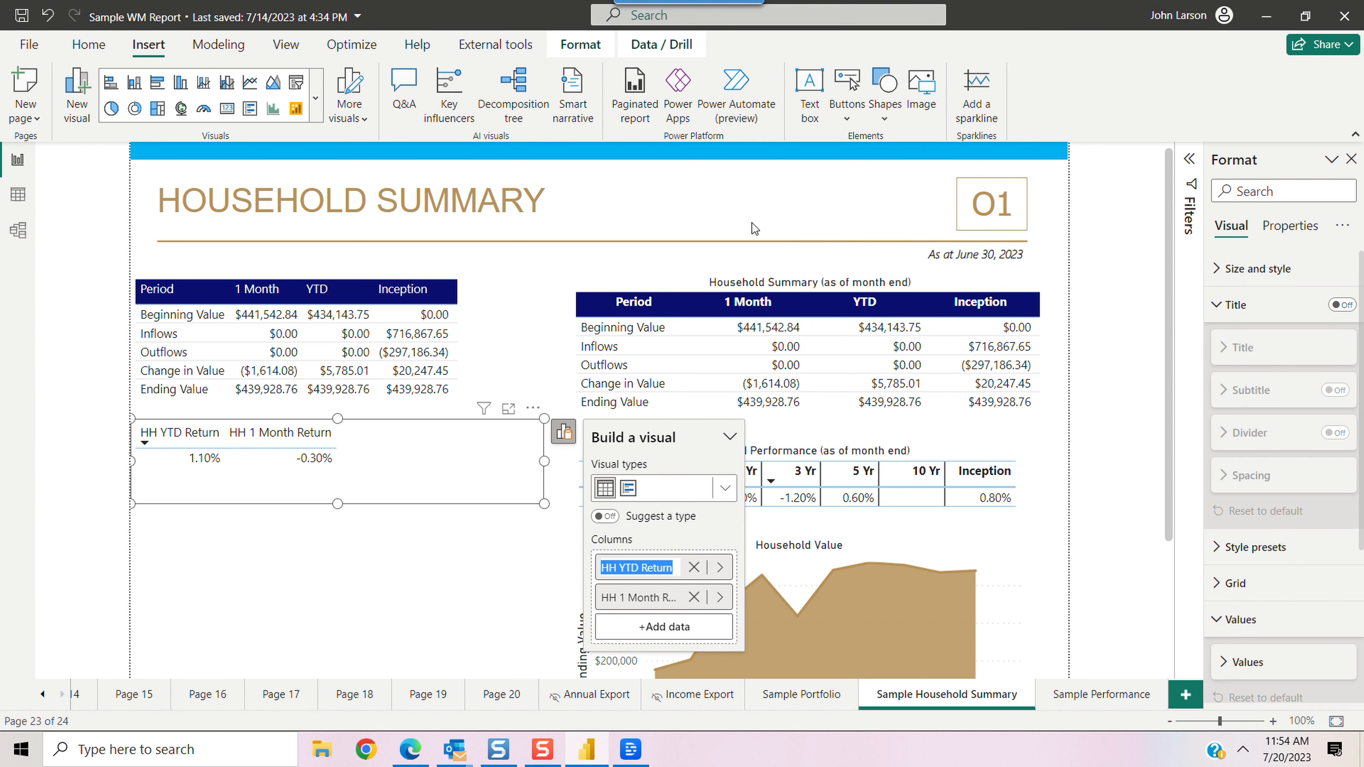
text(YTD)
key(Return)
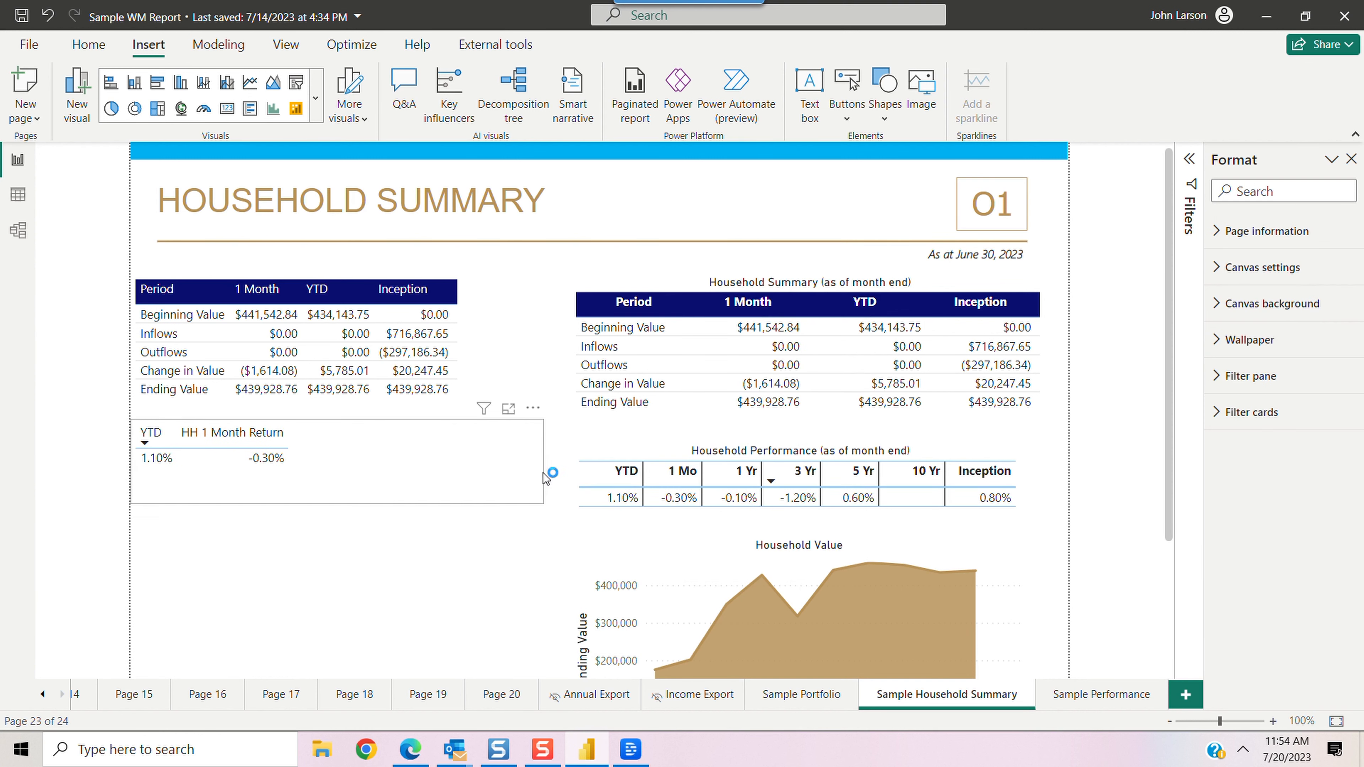
Turn on vertical gridlines in the new performance table's grid formatting
click(356, 479)
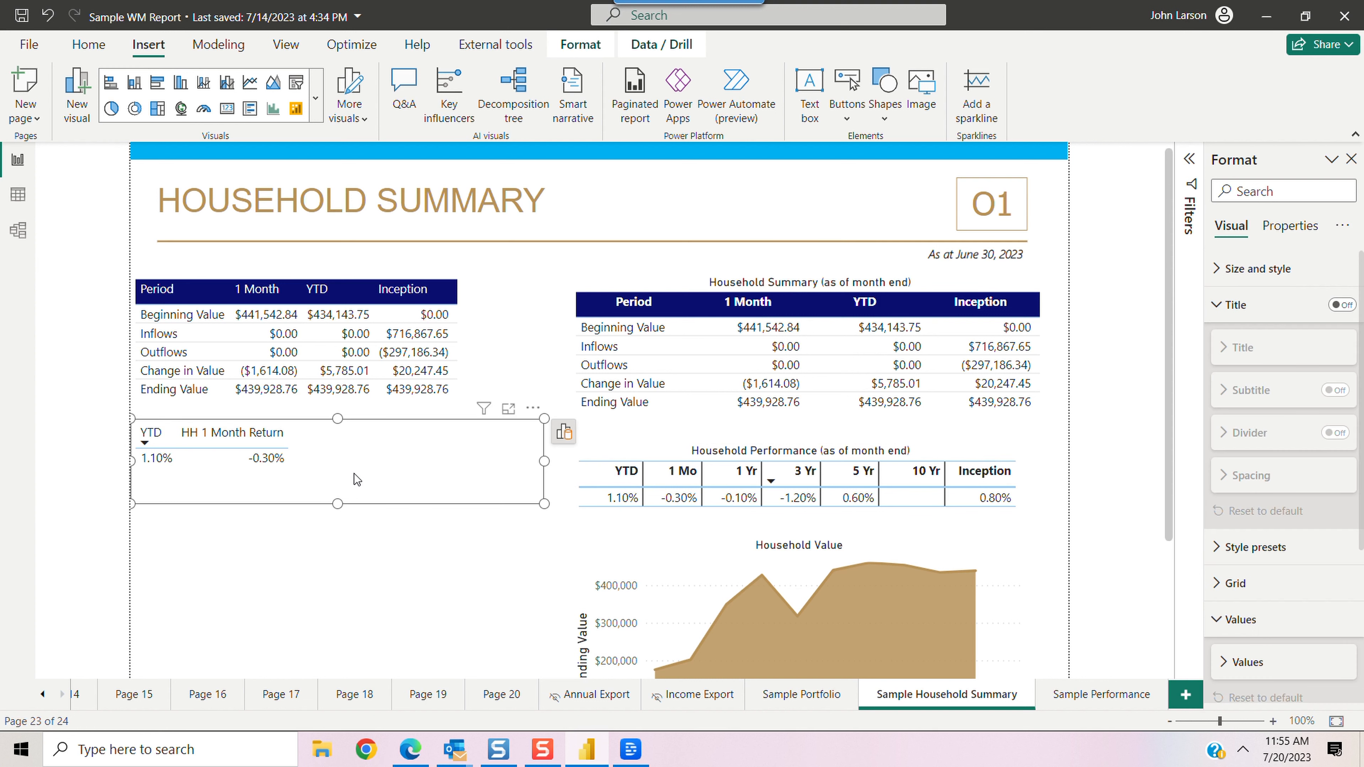
right_click(355, 478)
click(408, 573)
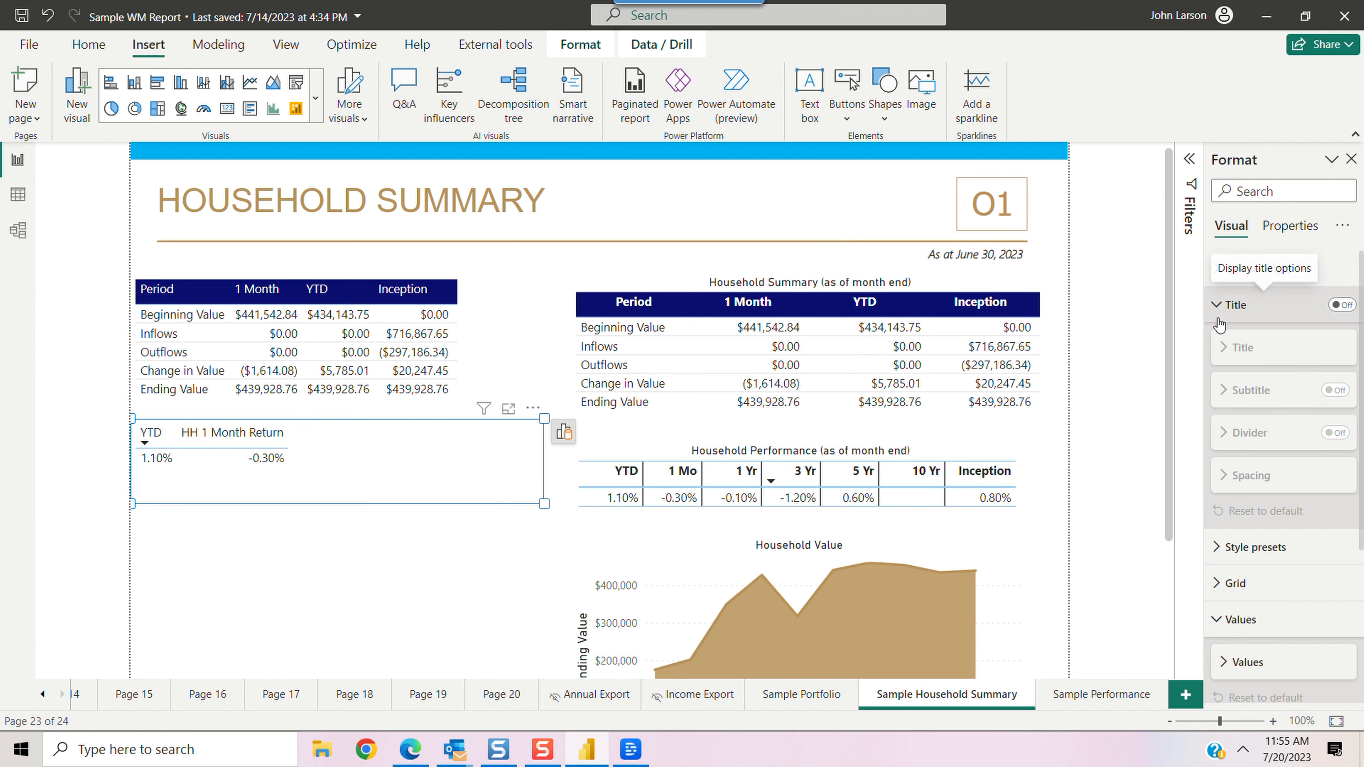
click(1214, 304)
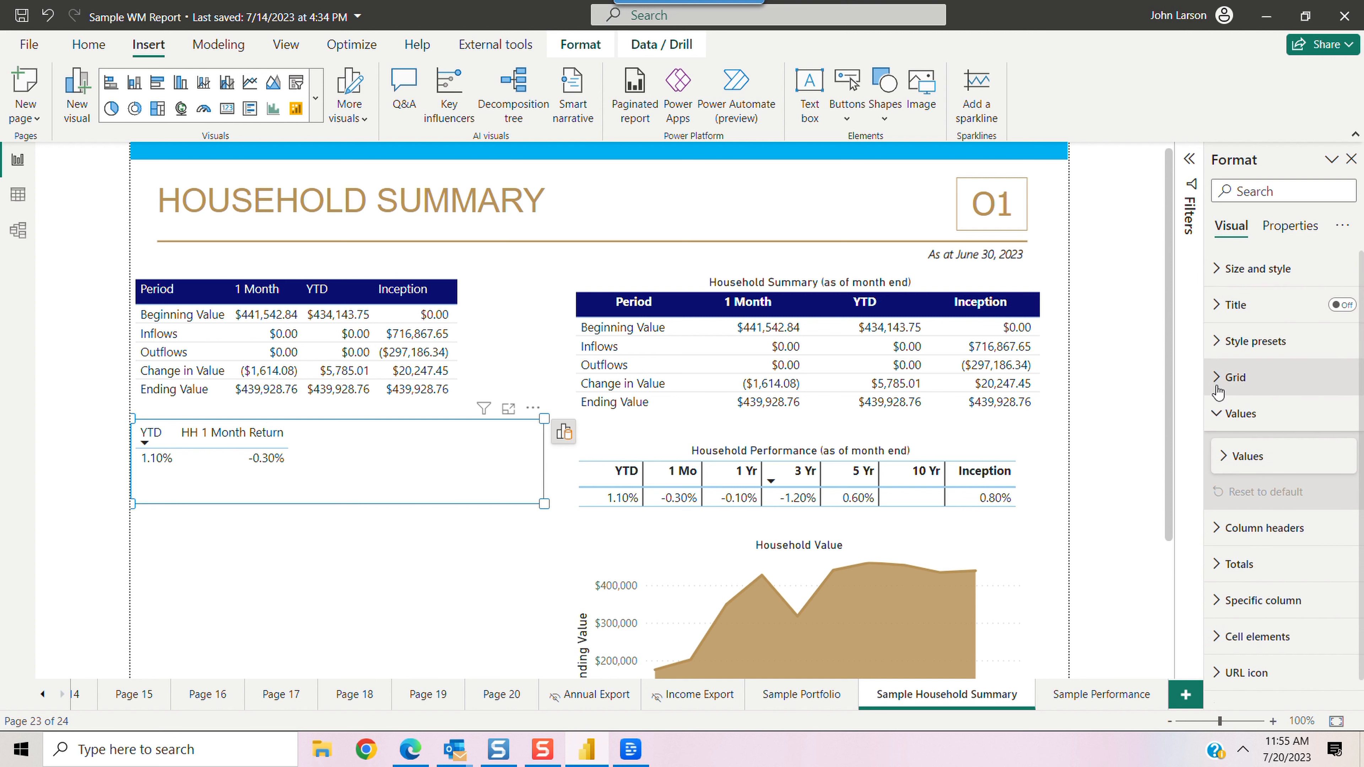
click(1232, 377)
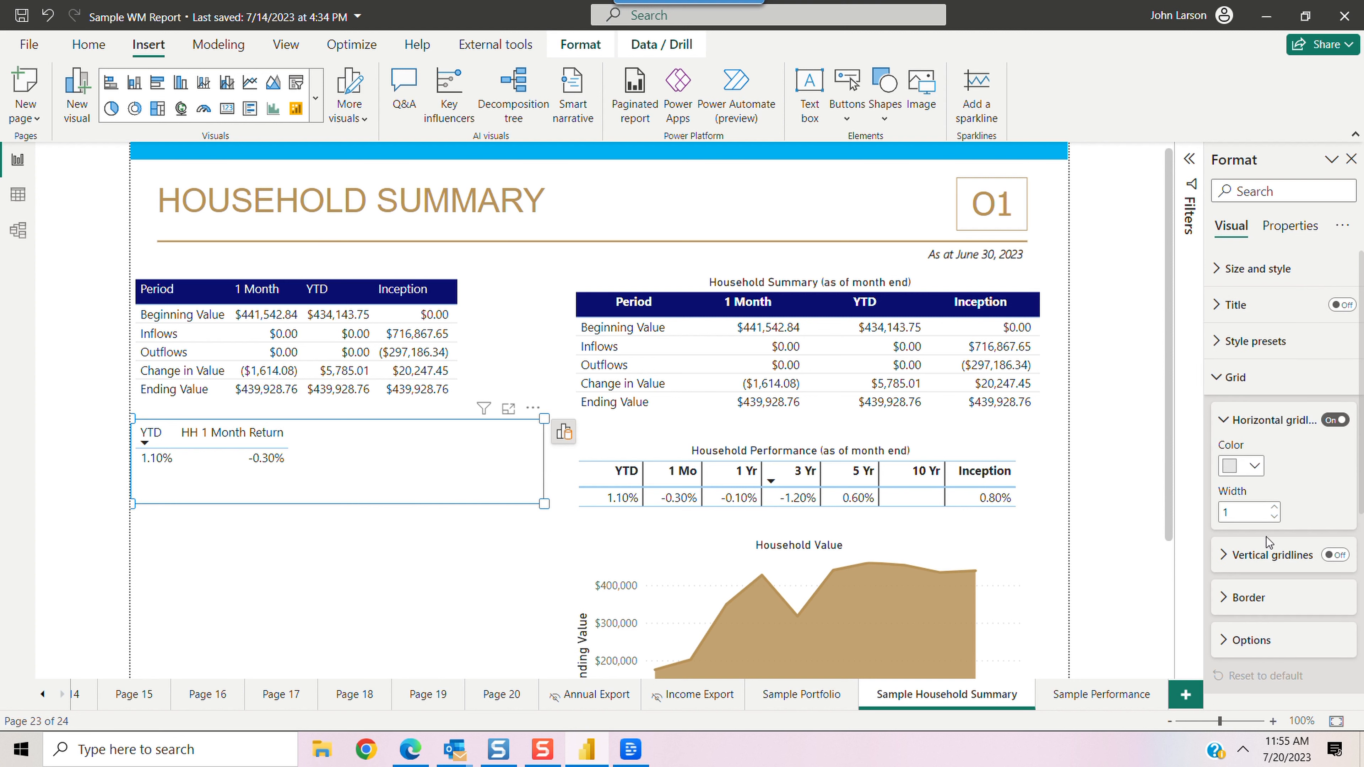
click(1225, 556)
click(1342, 559)
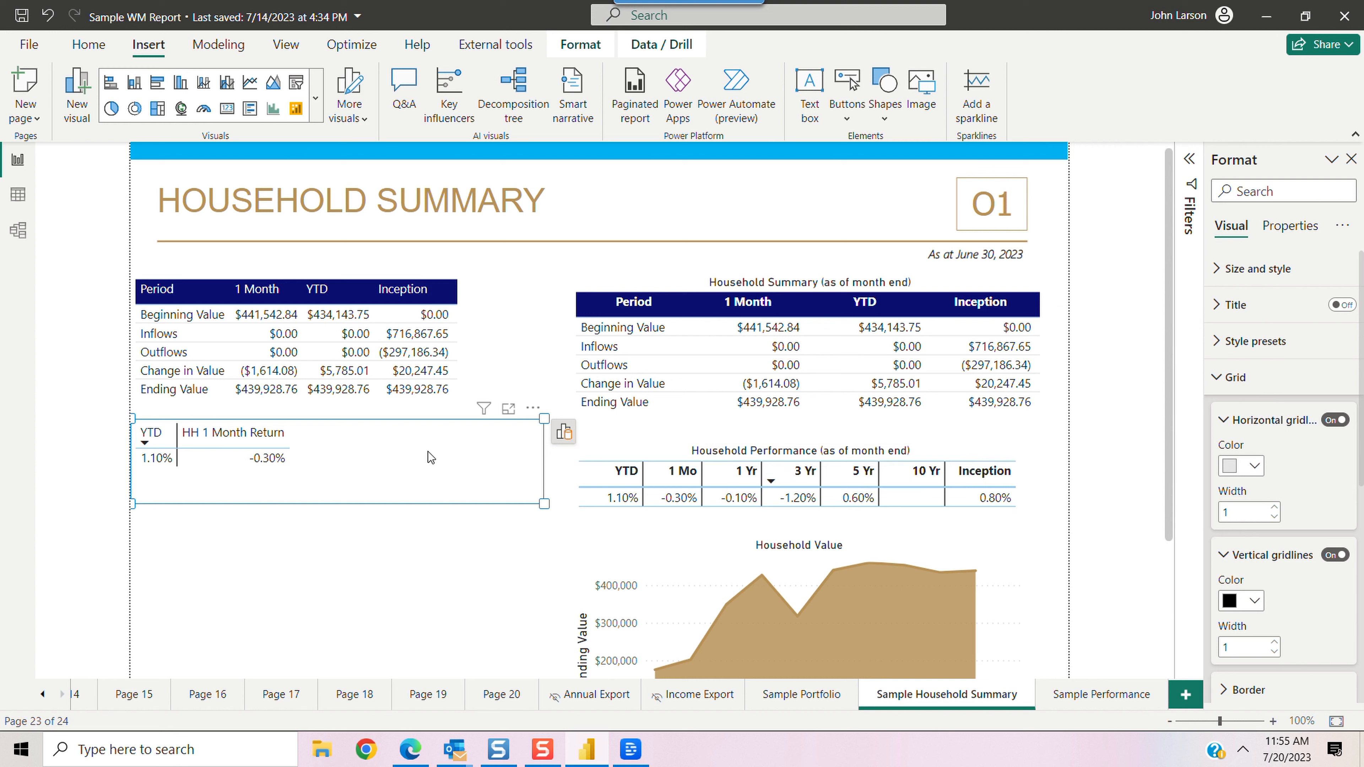
Turn on the new performance table's title and enter "Household" as its text
click(1354, 310)
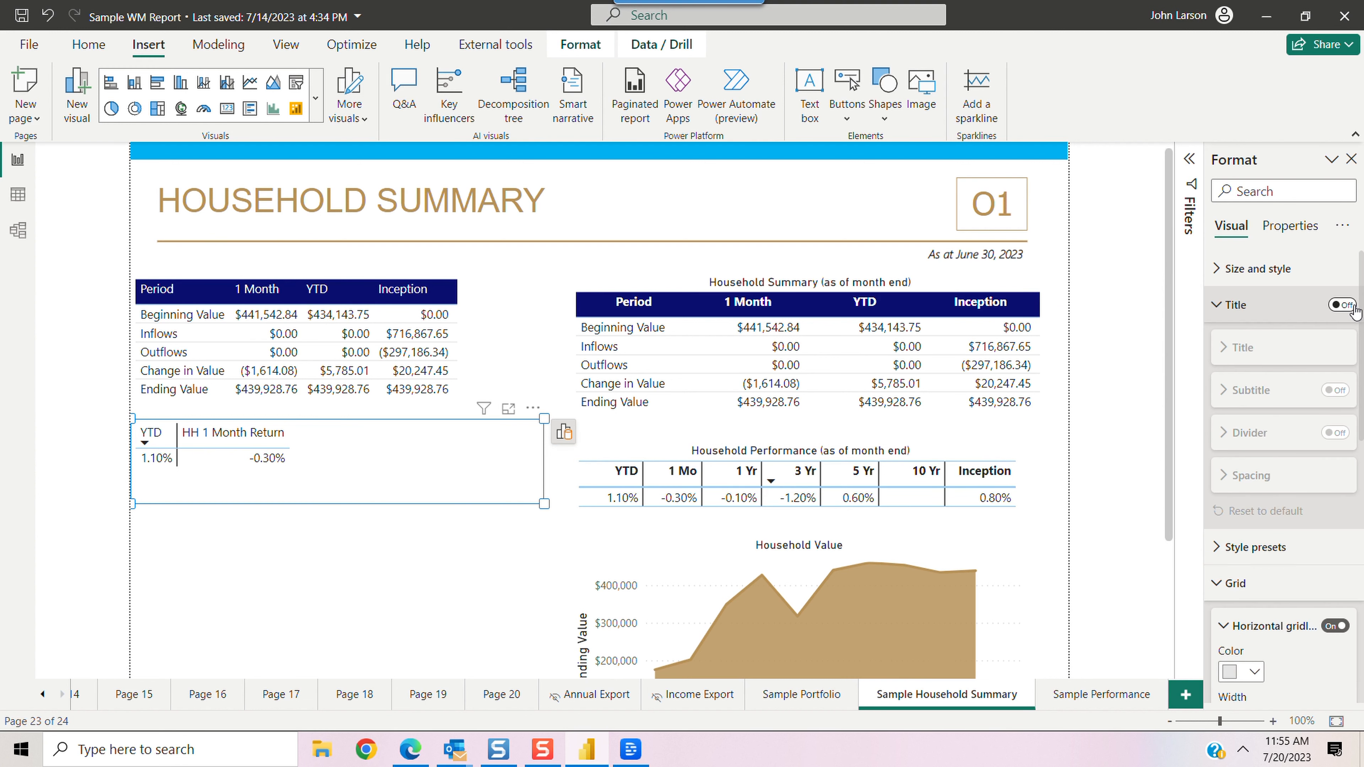
click(1352, 307)
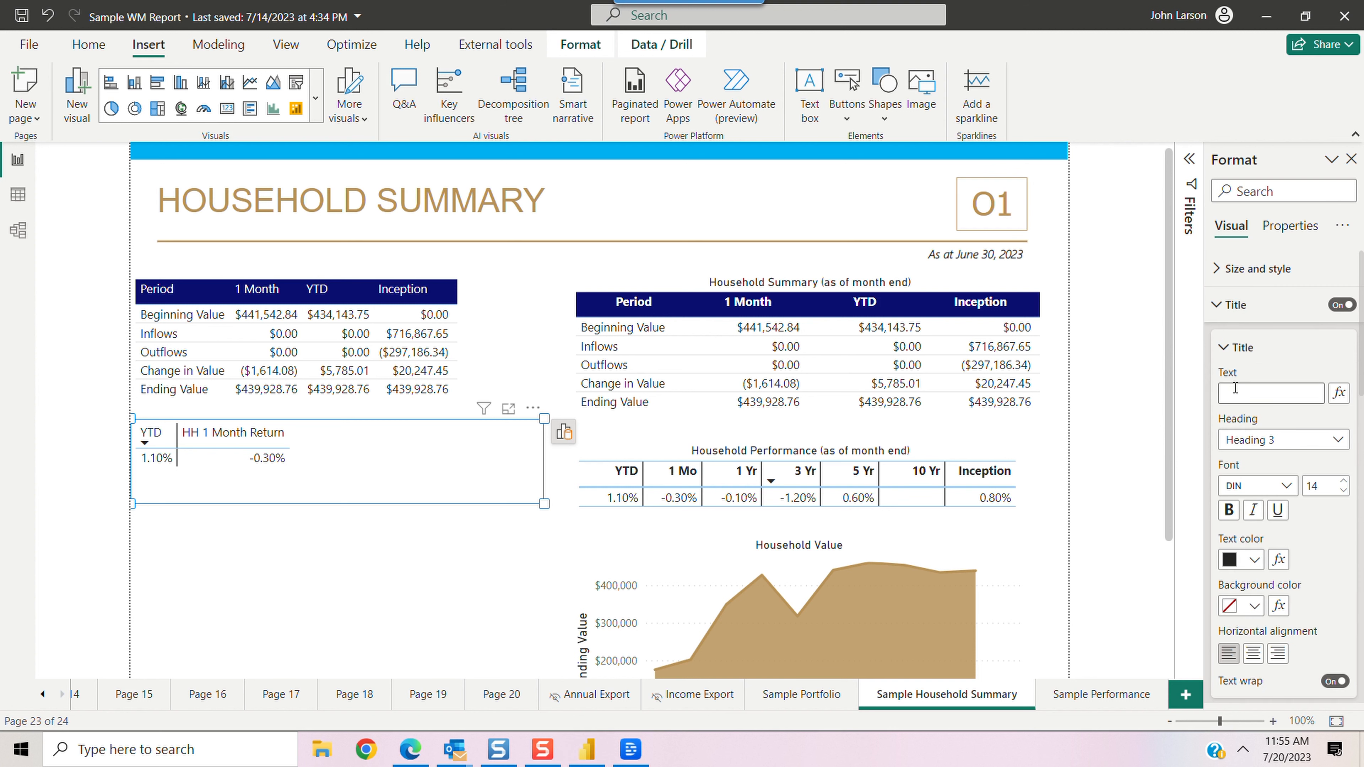
click(1235, 392)
text(Household)
Insert a blank area chart below the new performance table and select it
scroll(1324, 623, down, 8)
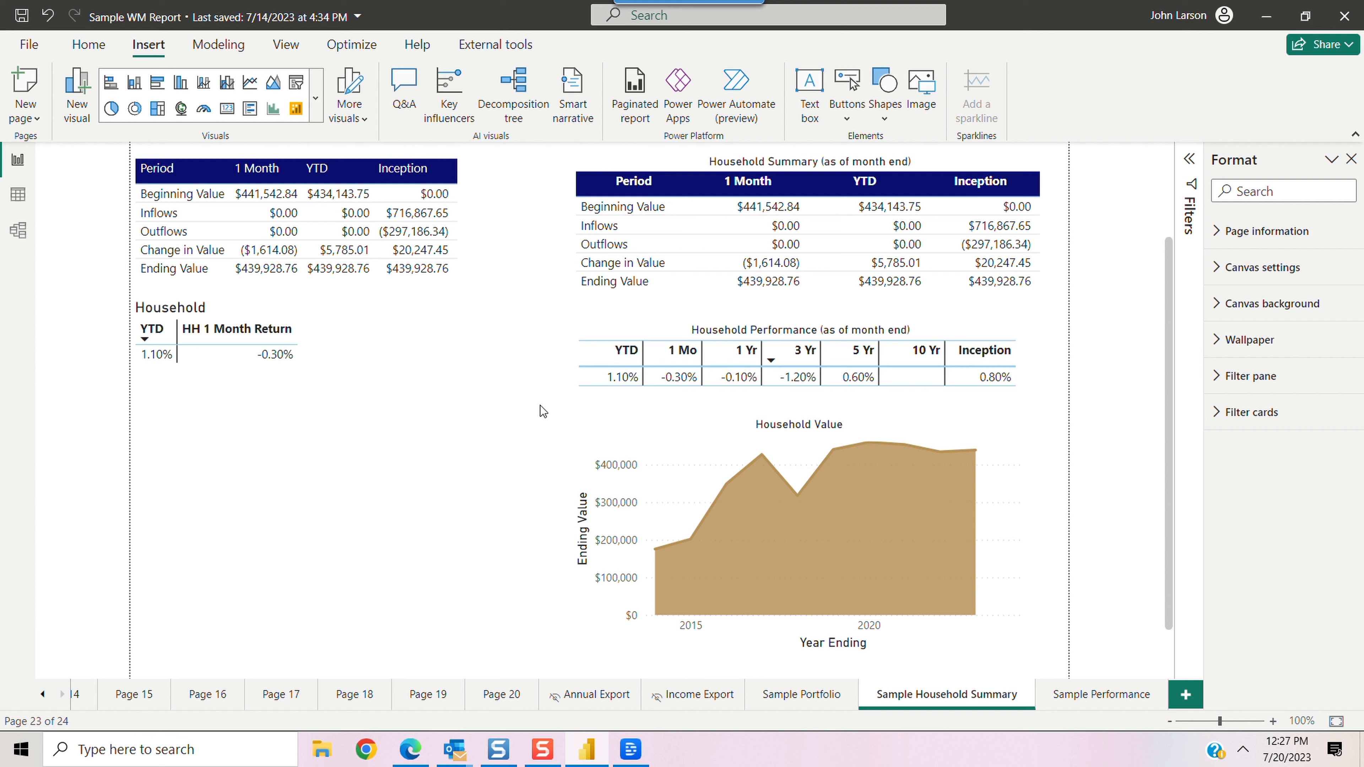
click(273, 86)
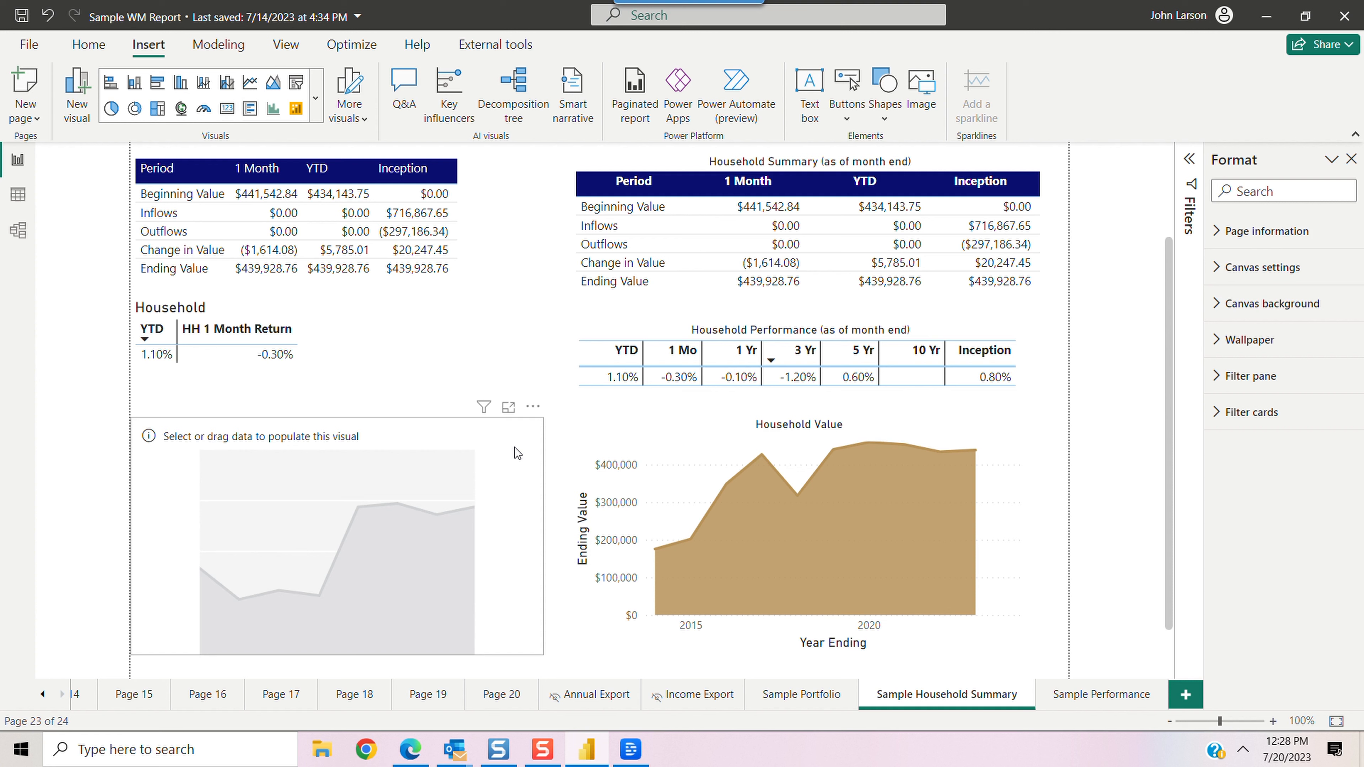
click(575, 443)
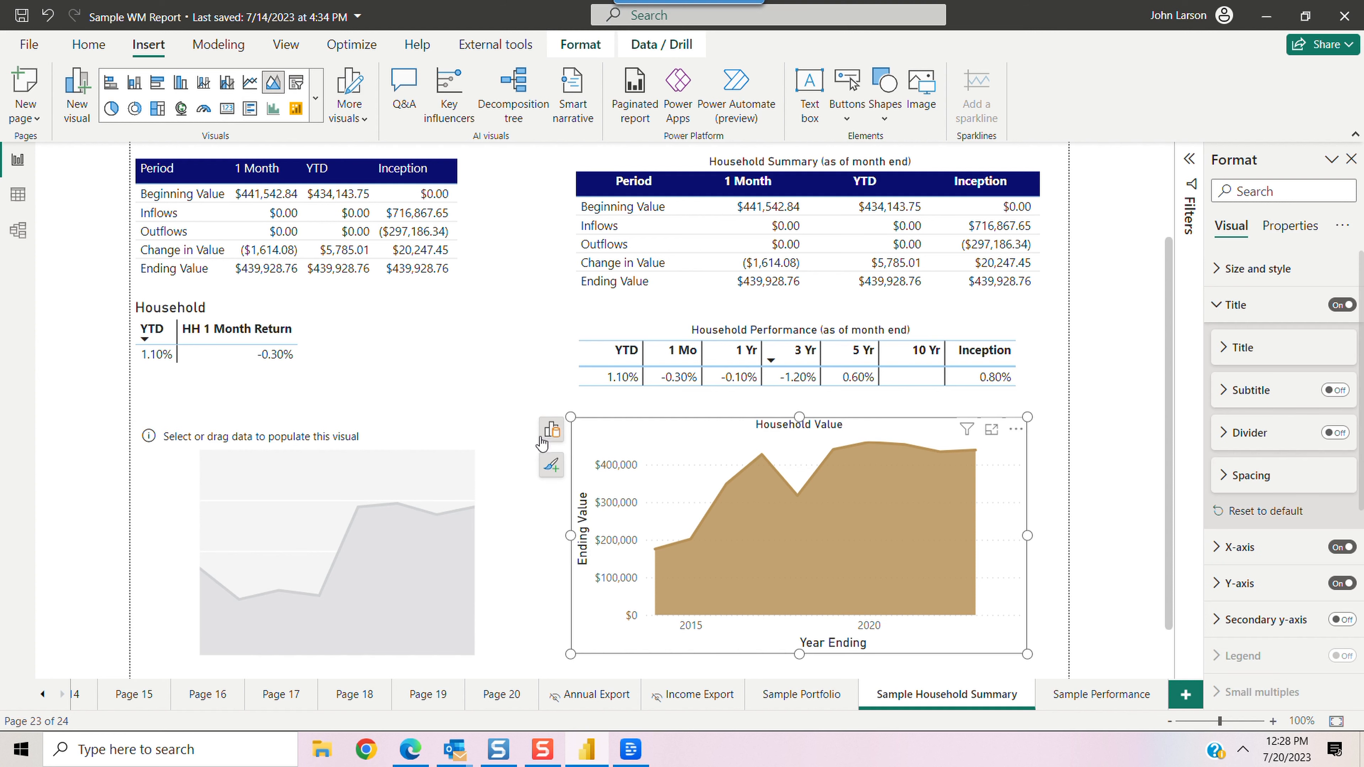
click(550, 430)
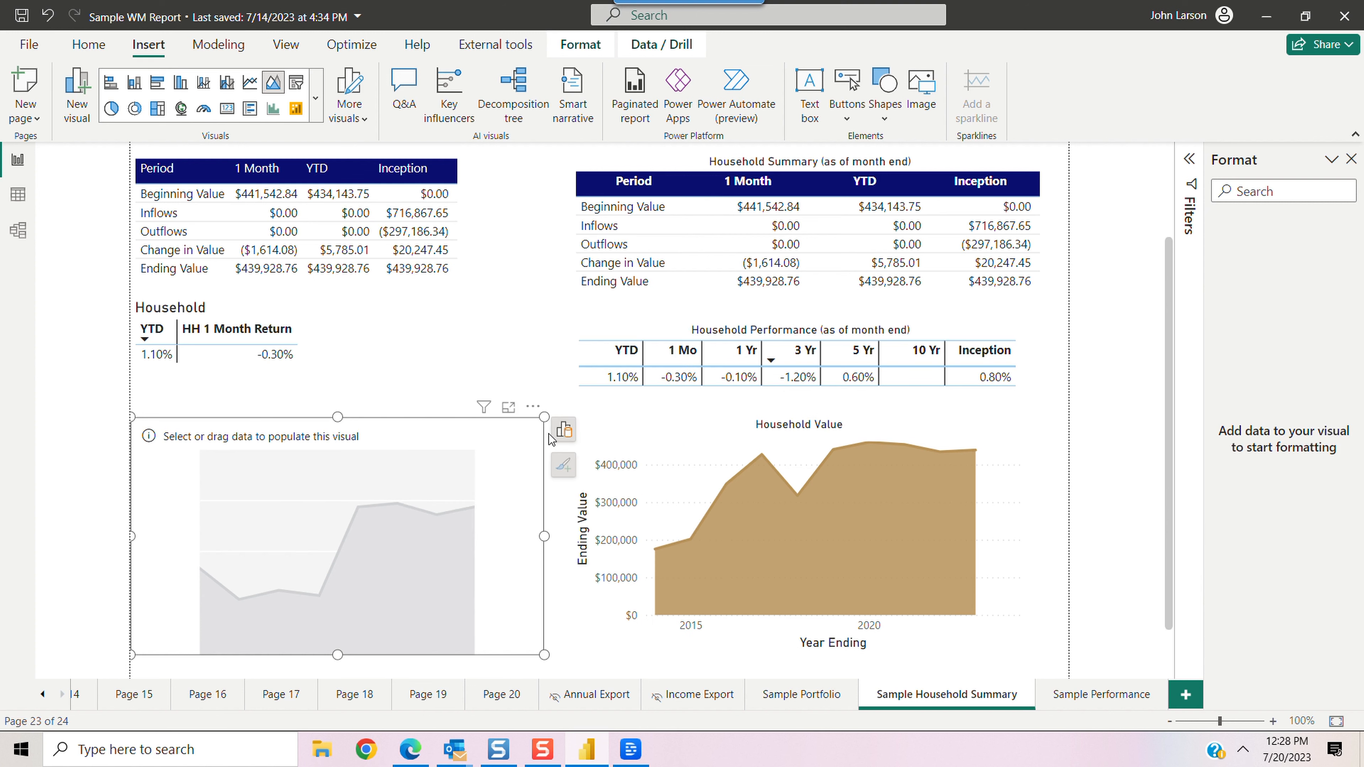
Assign Year from Annual Performance to the new area chart's X-axis and Ending Market Value to its Y-axis
click(563, 433)
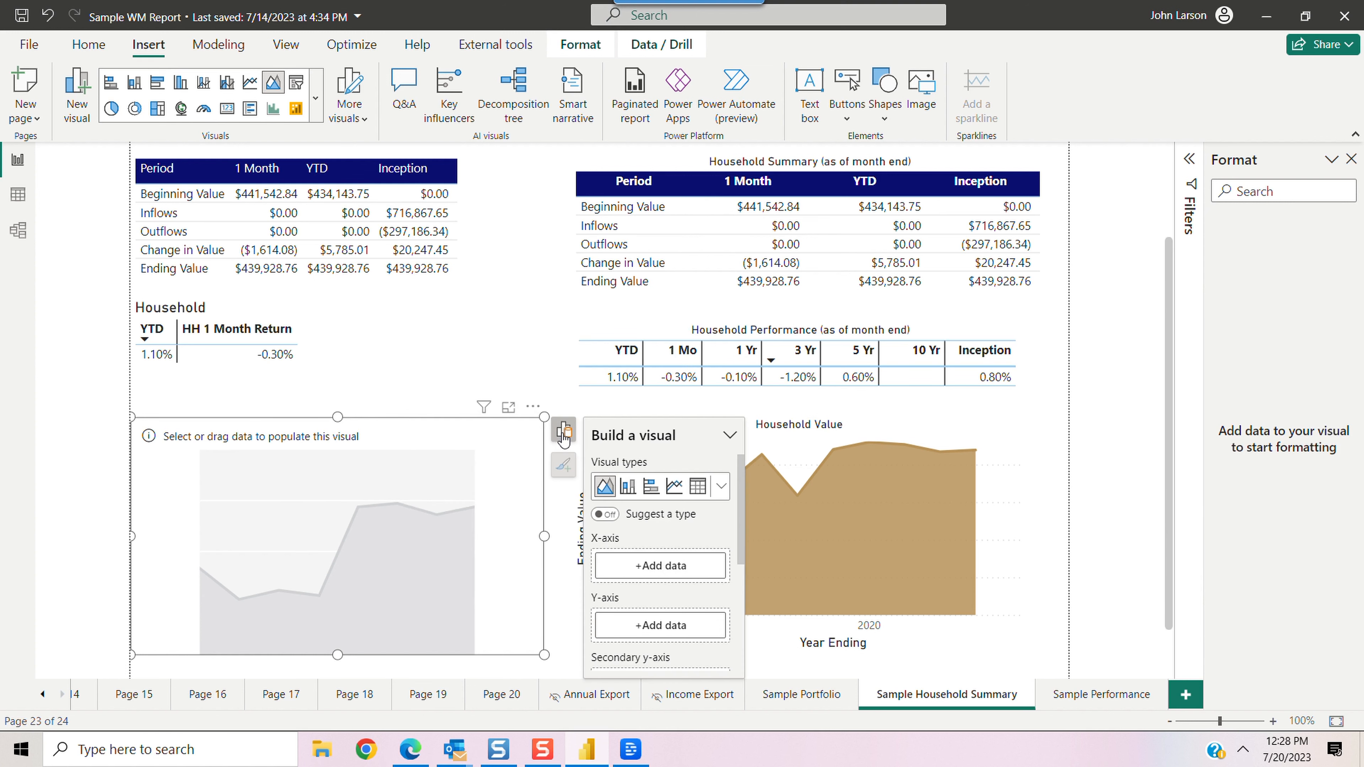
click(672, 566)
click(784, 235)
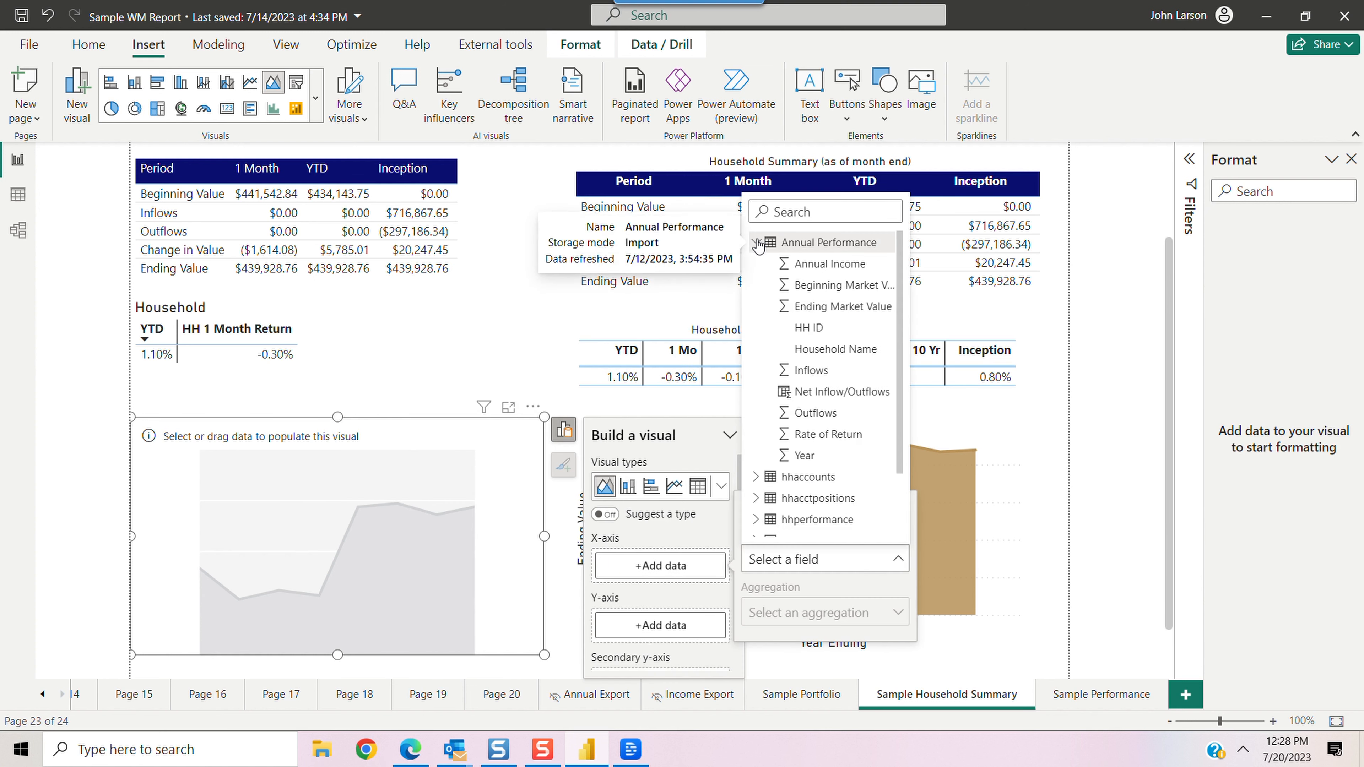
click(805, 300)
click(677, 569)
click(811, 461)
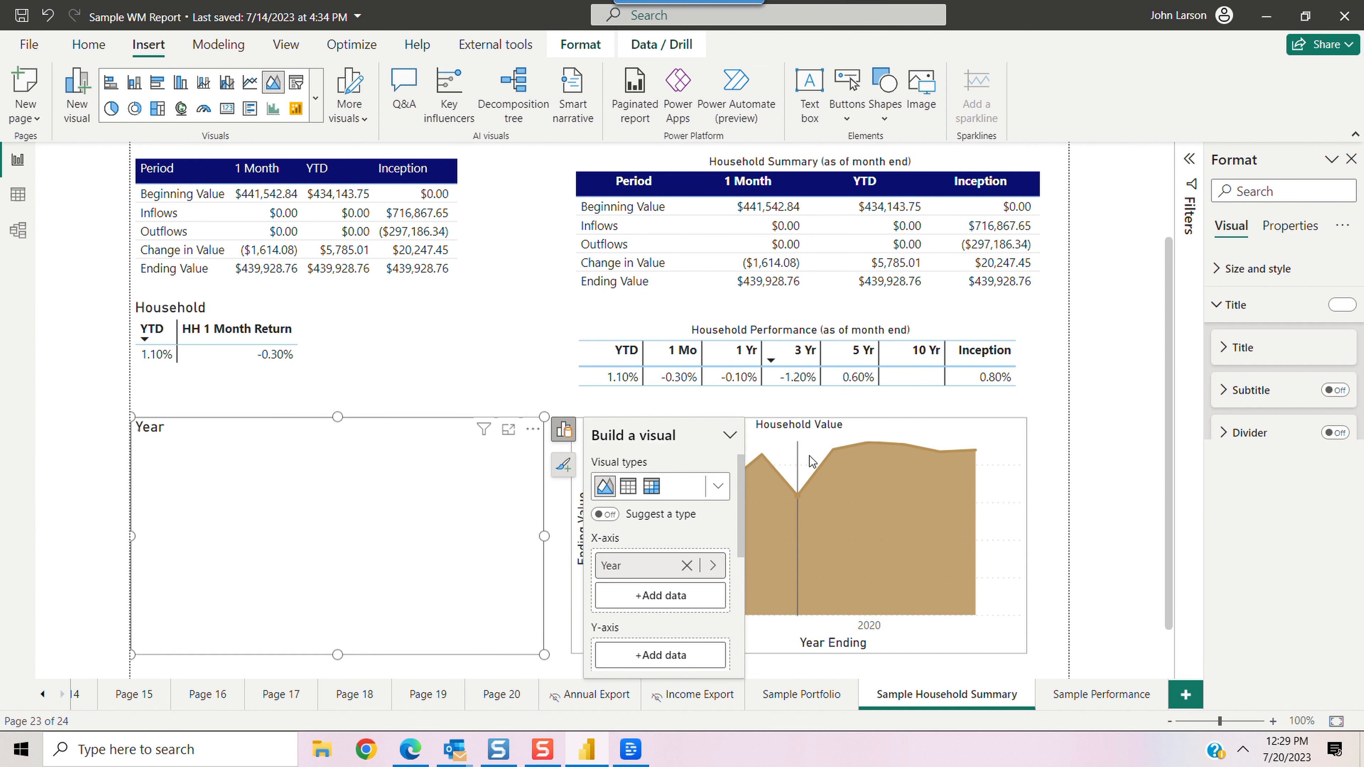
click(667, 658)
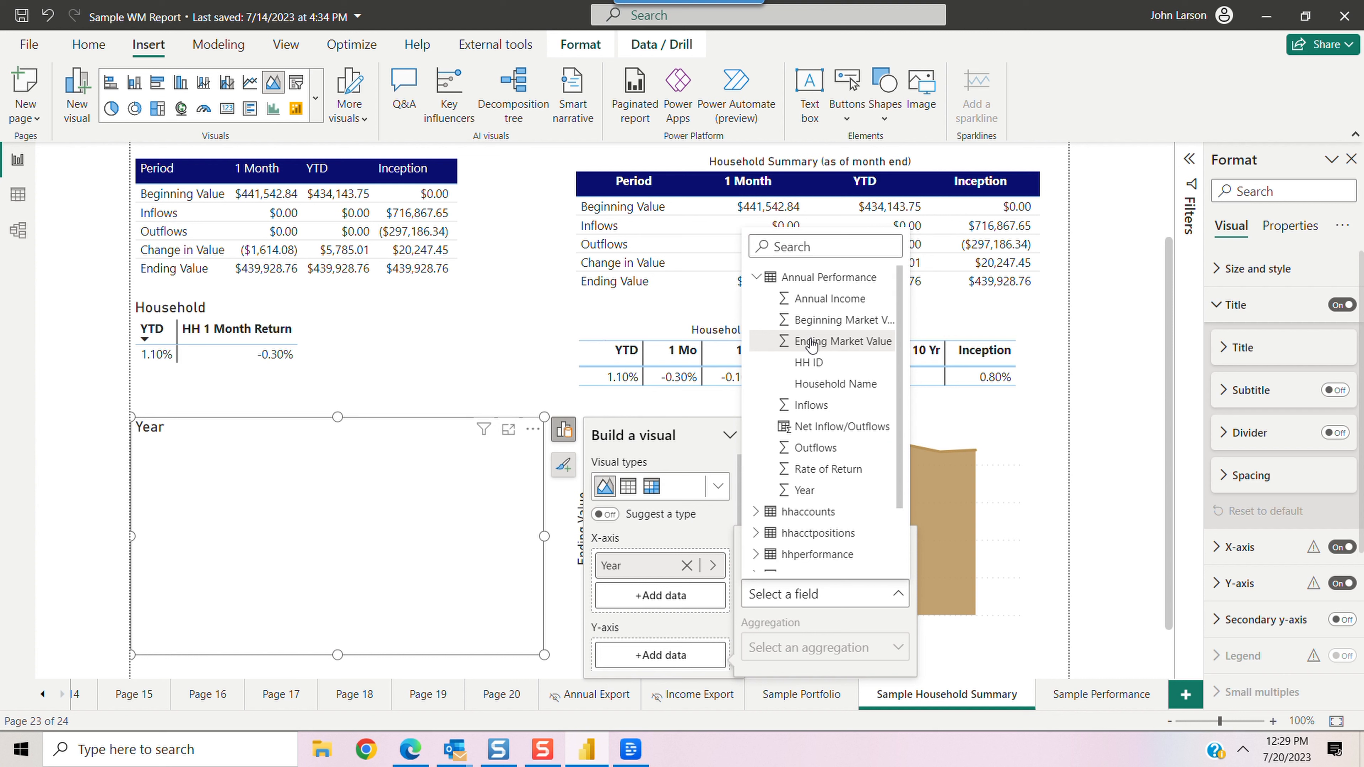
click(811, 344)
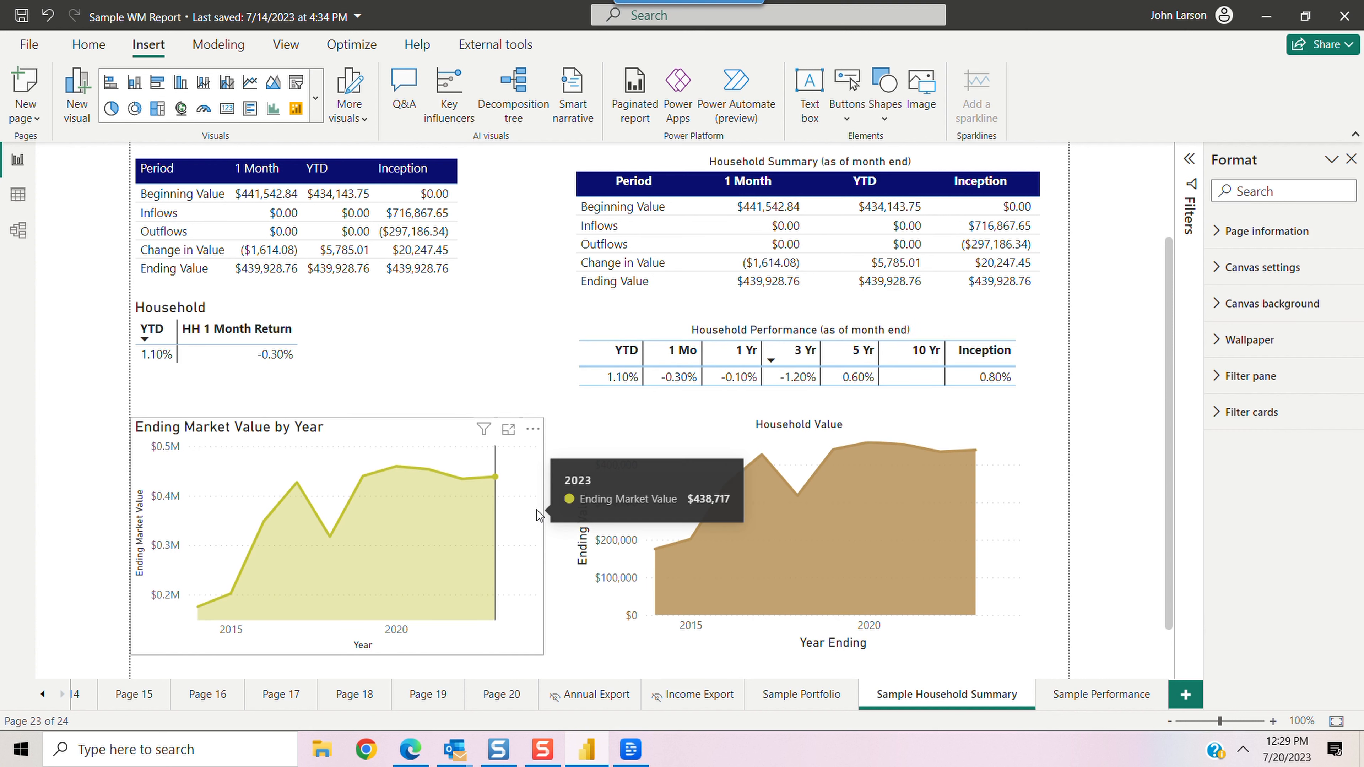
Set the new area chart's title to "Household Value" at font size 12 and center it
click(344, 433)
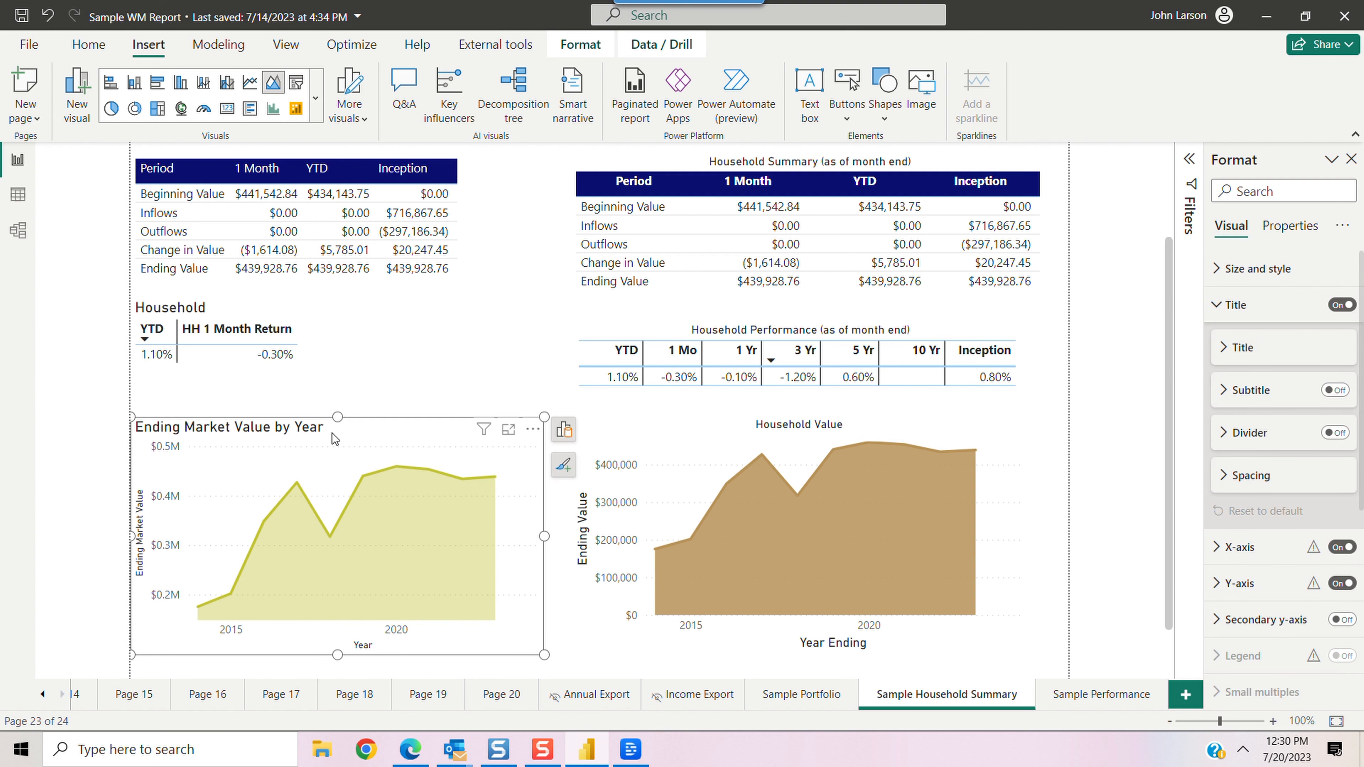
click(1235, 347)
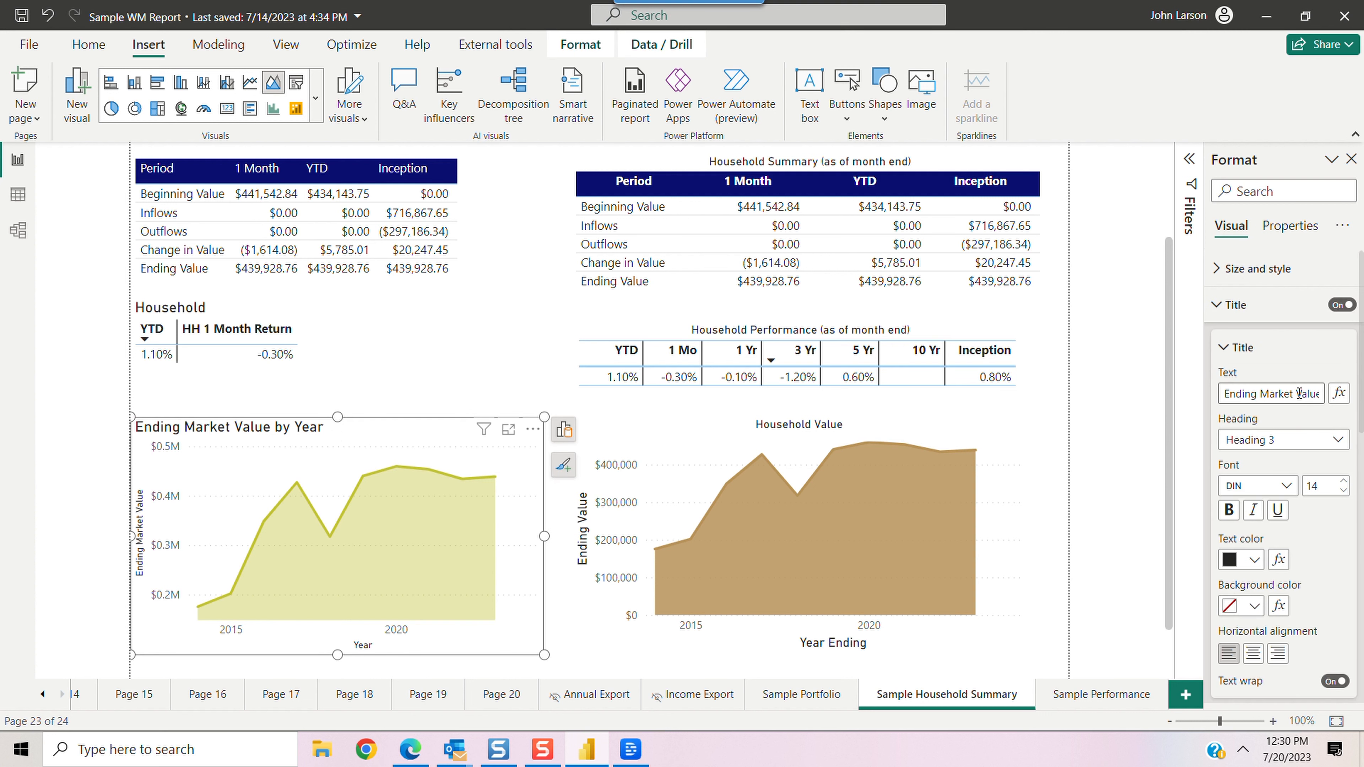
drag(1300, 393, 1207, 397)
text(r)
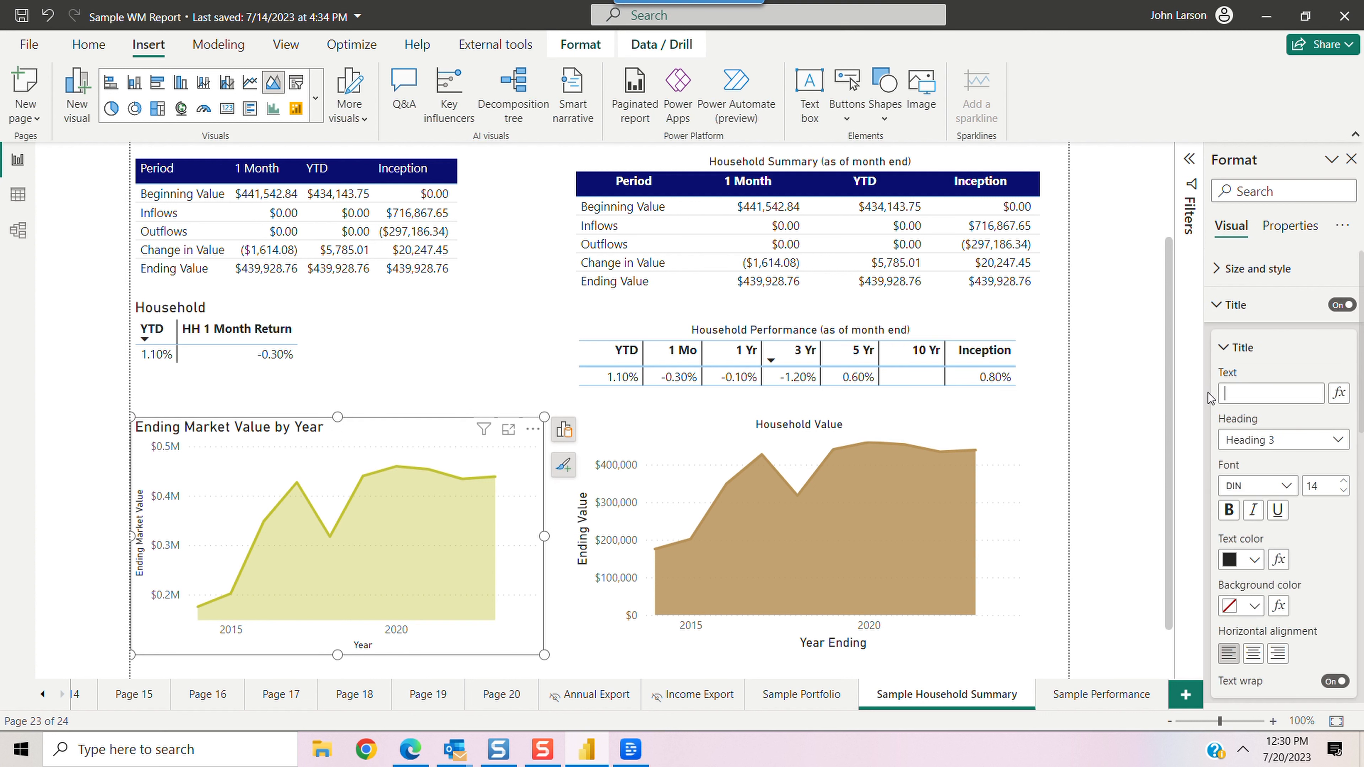
text(Household Value)
click(1343, 489)
click(1343, 490)
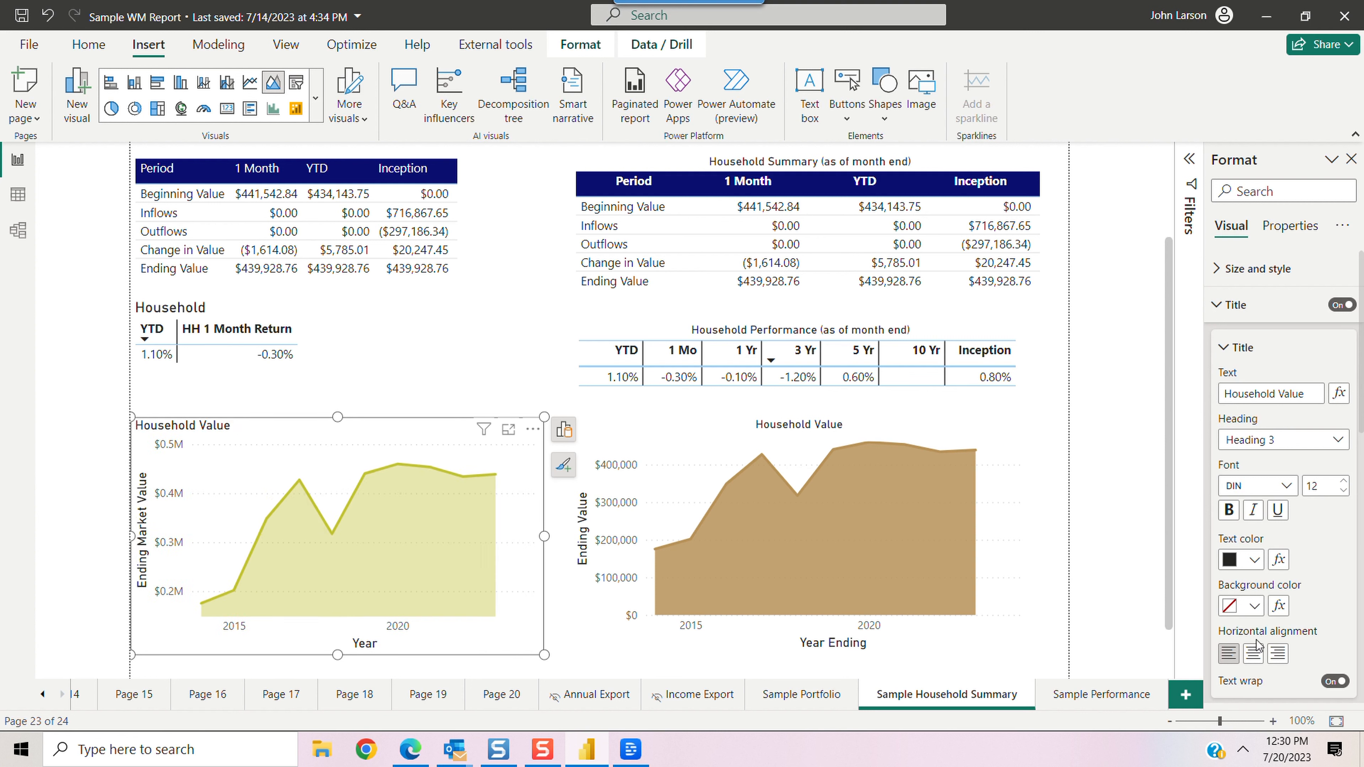
click(1253, 653)
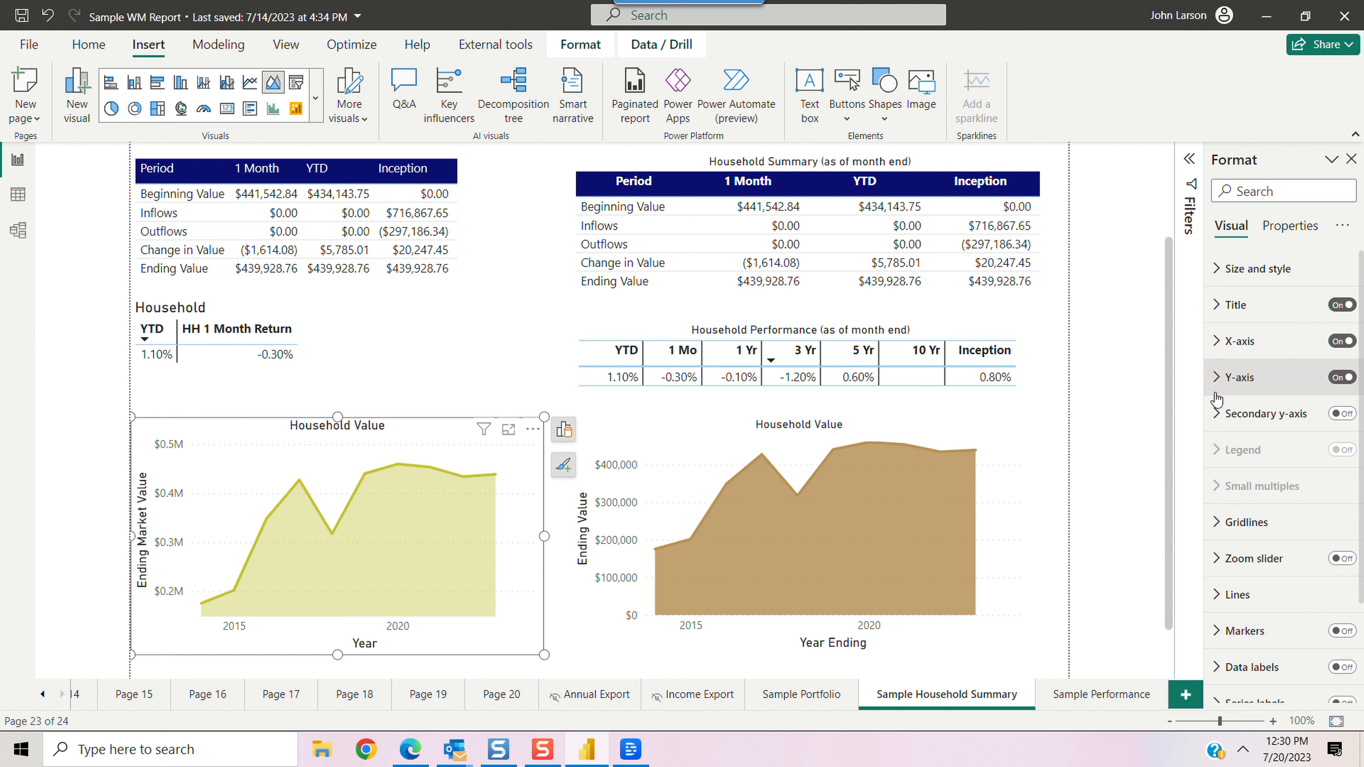
Start the new area chart's Y-axis range at 0 and set its value display units to None
click(1216, 378)
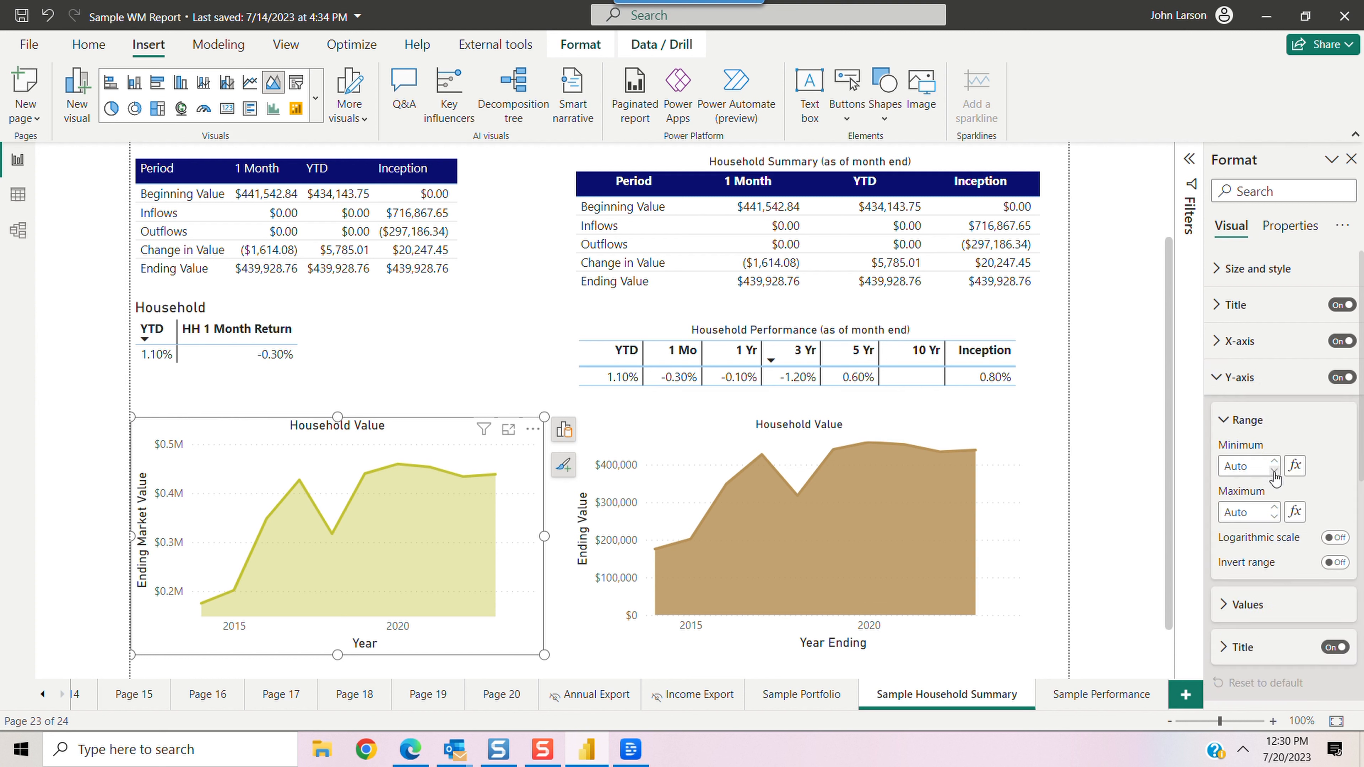
click(1274, 471)
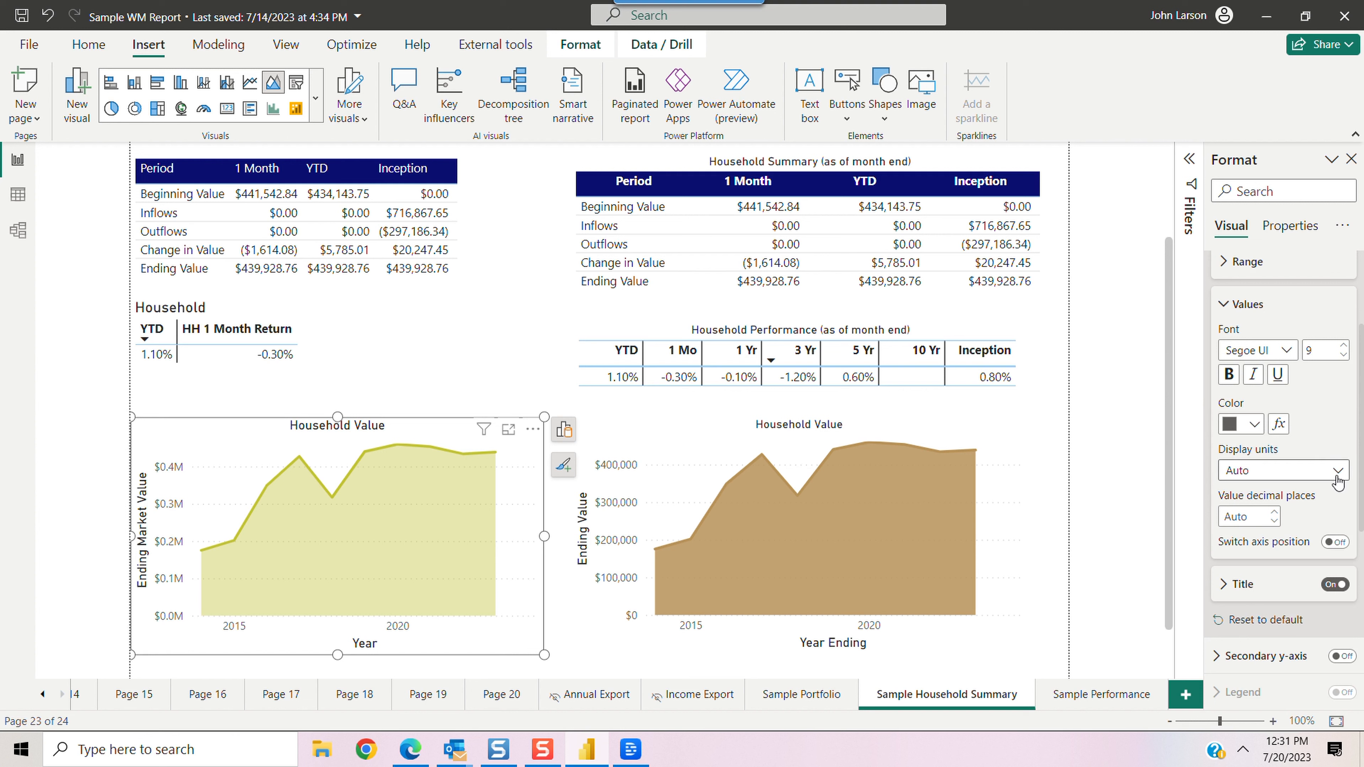
click(1337, 476)
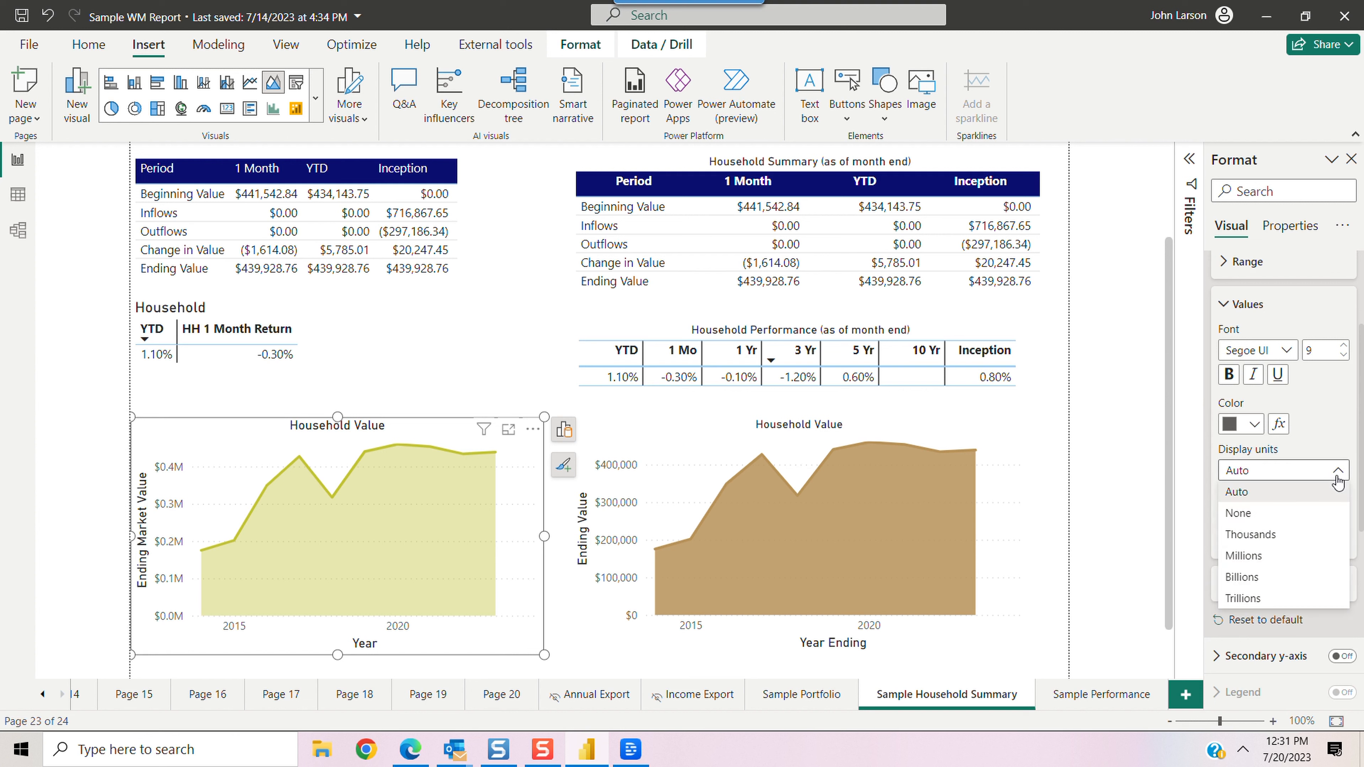
click(1248, 515)
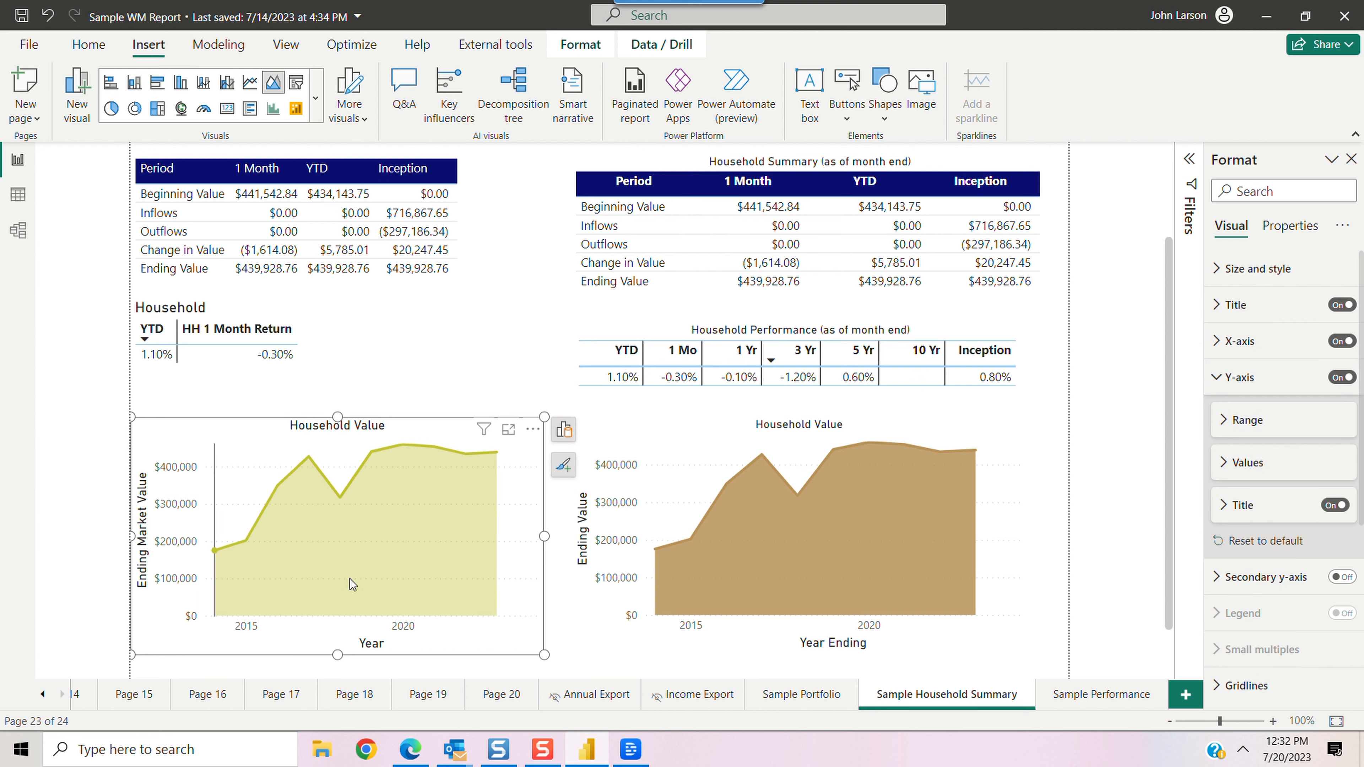
Set the Y-axis title text of the new area chart to "Ending Value"
click(1256, 505)
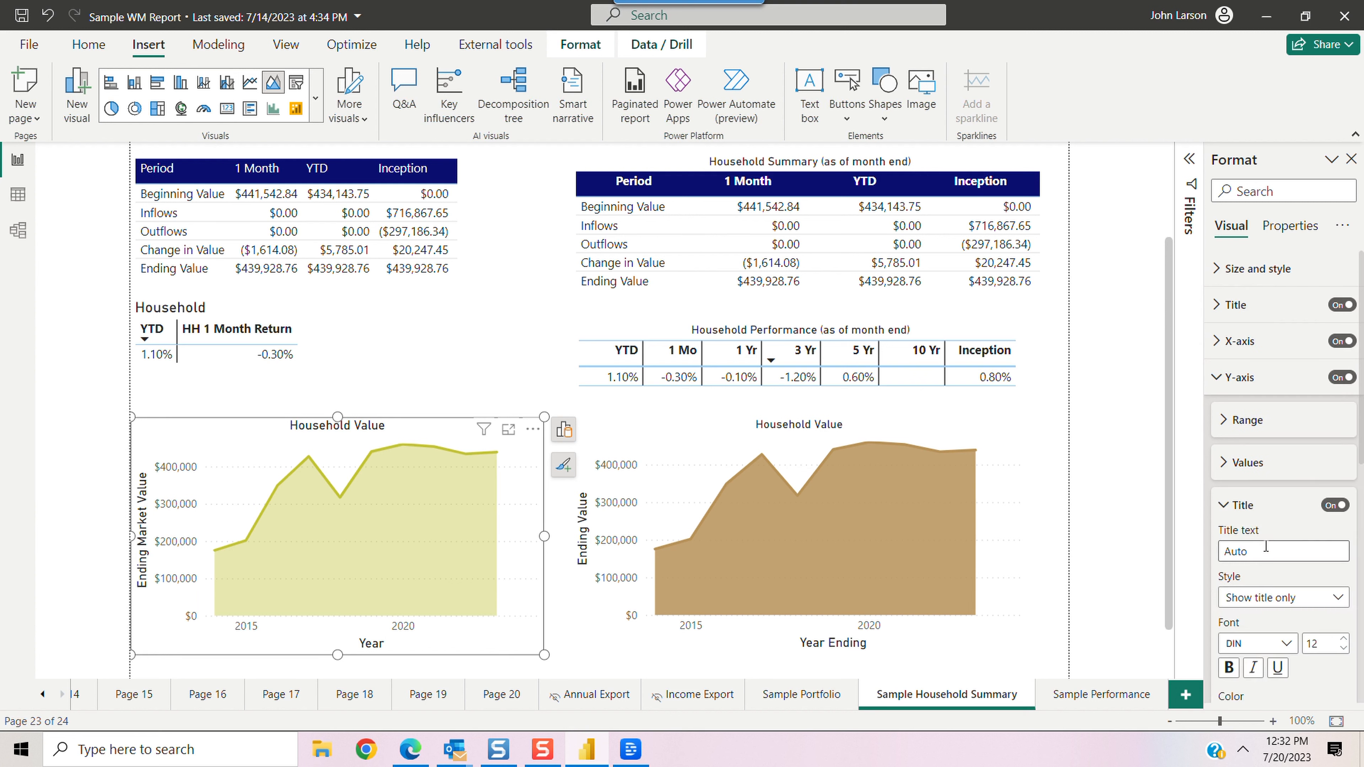
click(1265, 545)
text(Ending Value)
click(1220, 509)
Set the X-axis title text of the new area chart to "Year"
click(1240, 345)
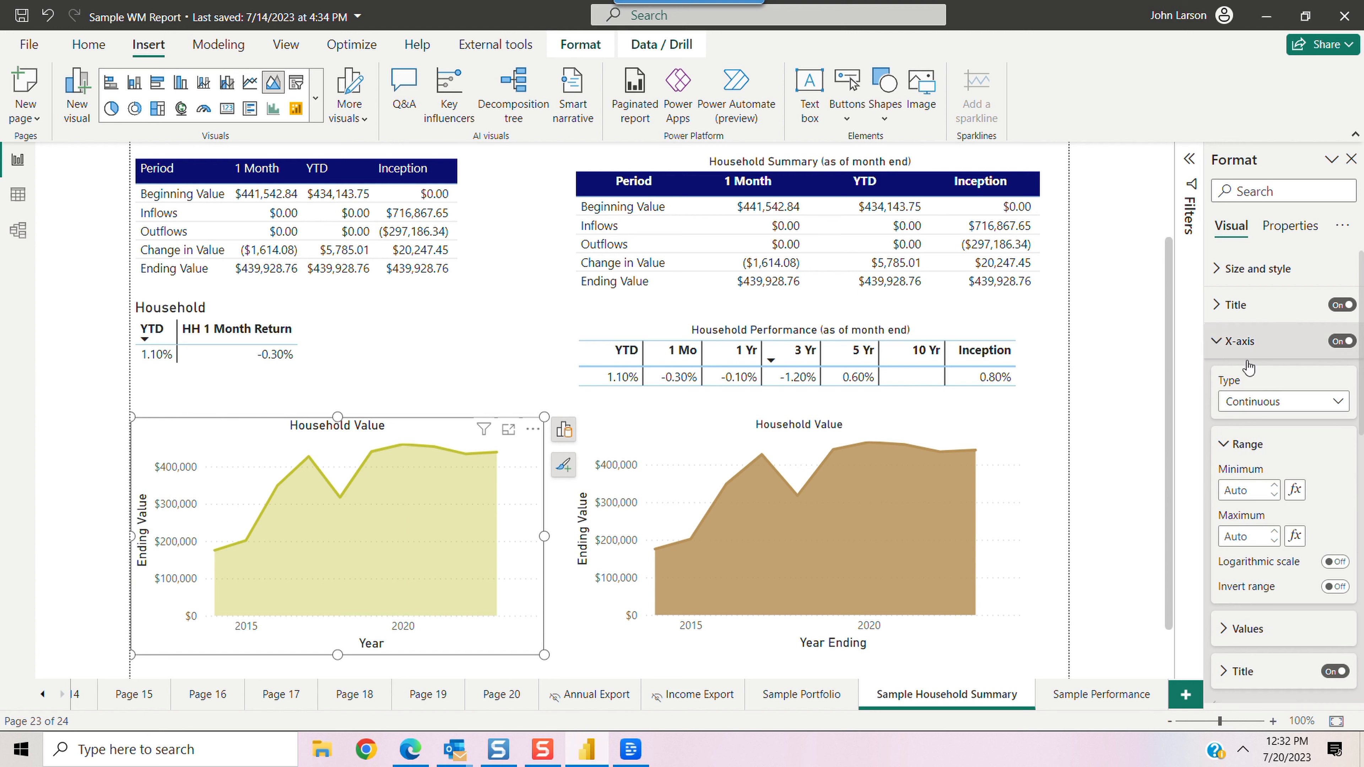
click(1257, 575)
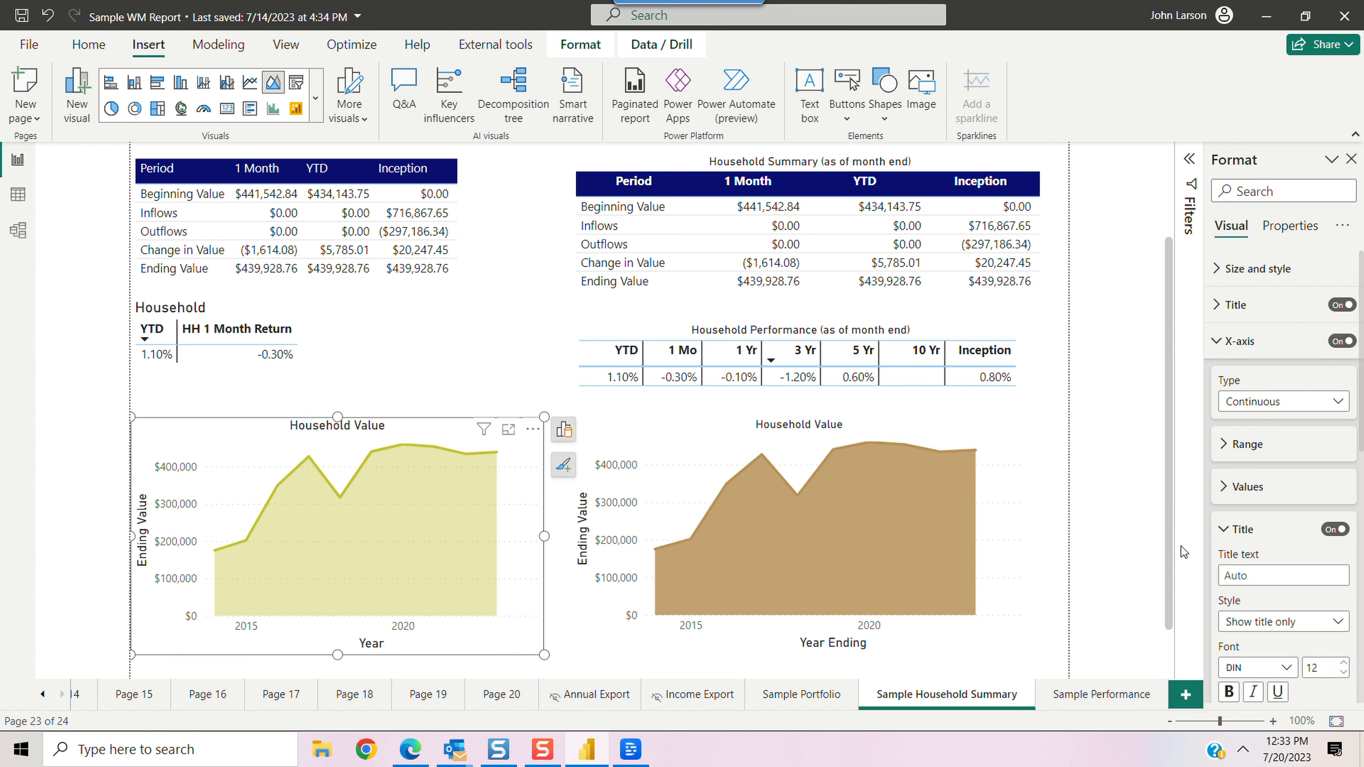
text(Year)
mouse_move(282, 525)
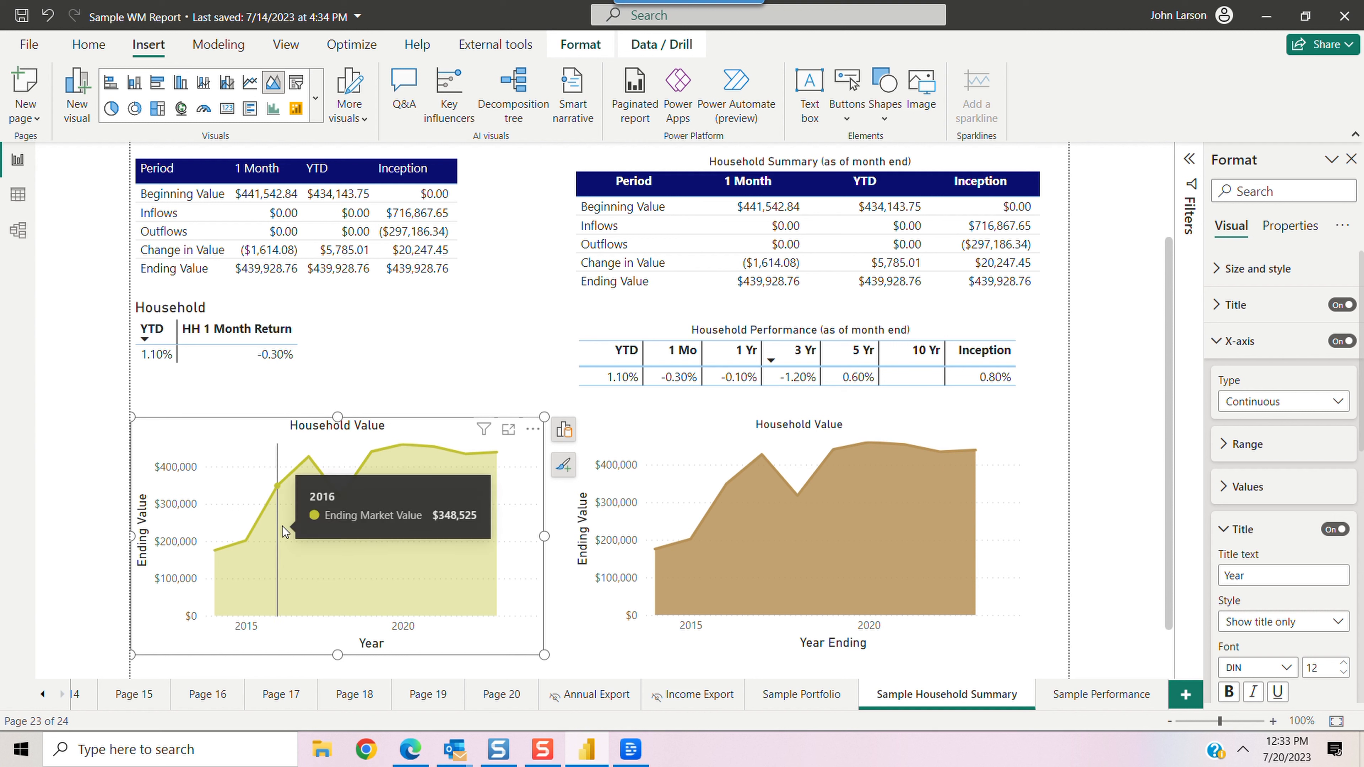
Color the new area chart's Ending Market Value series blue and set its shade area transparency to 66%
click(1224, 597)
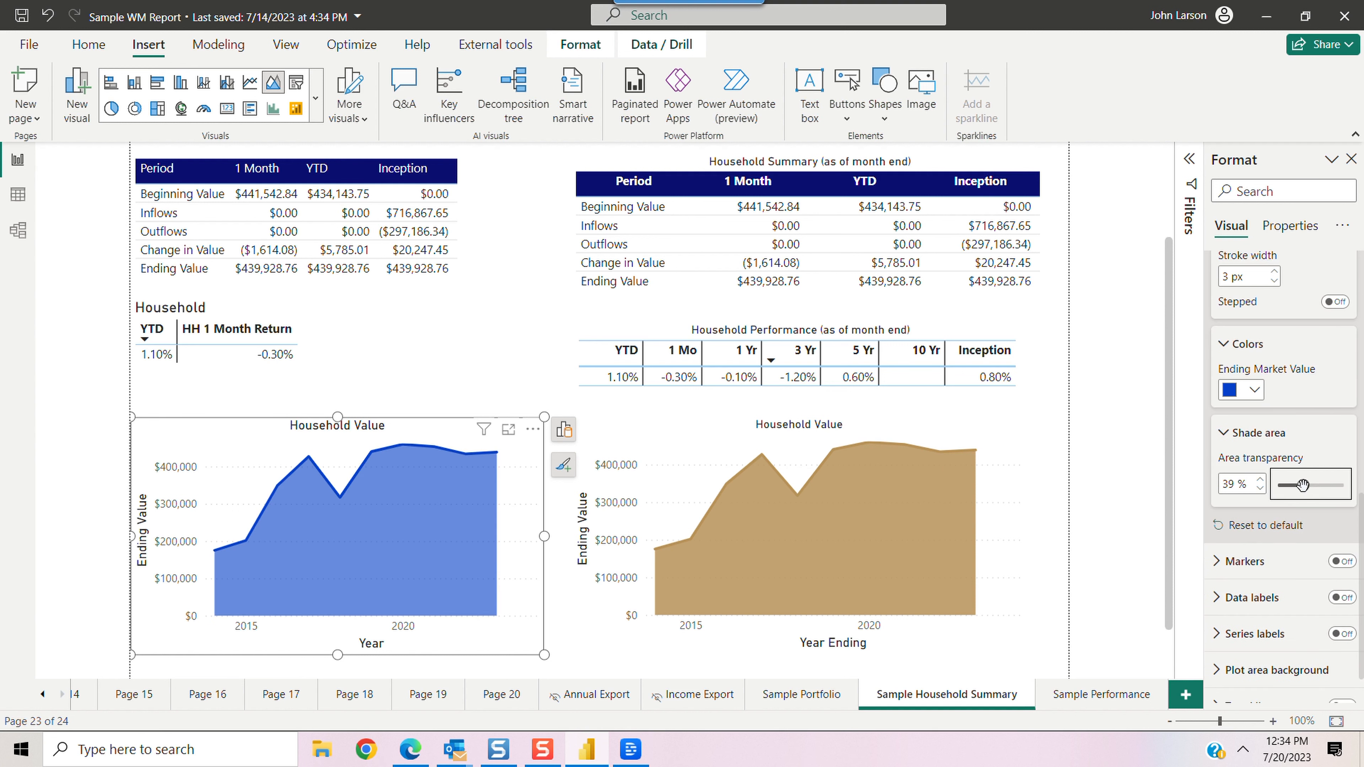
drag(1305, 485, 1321, 485)
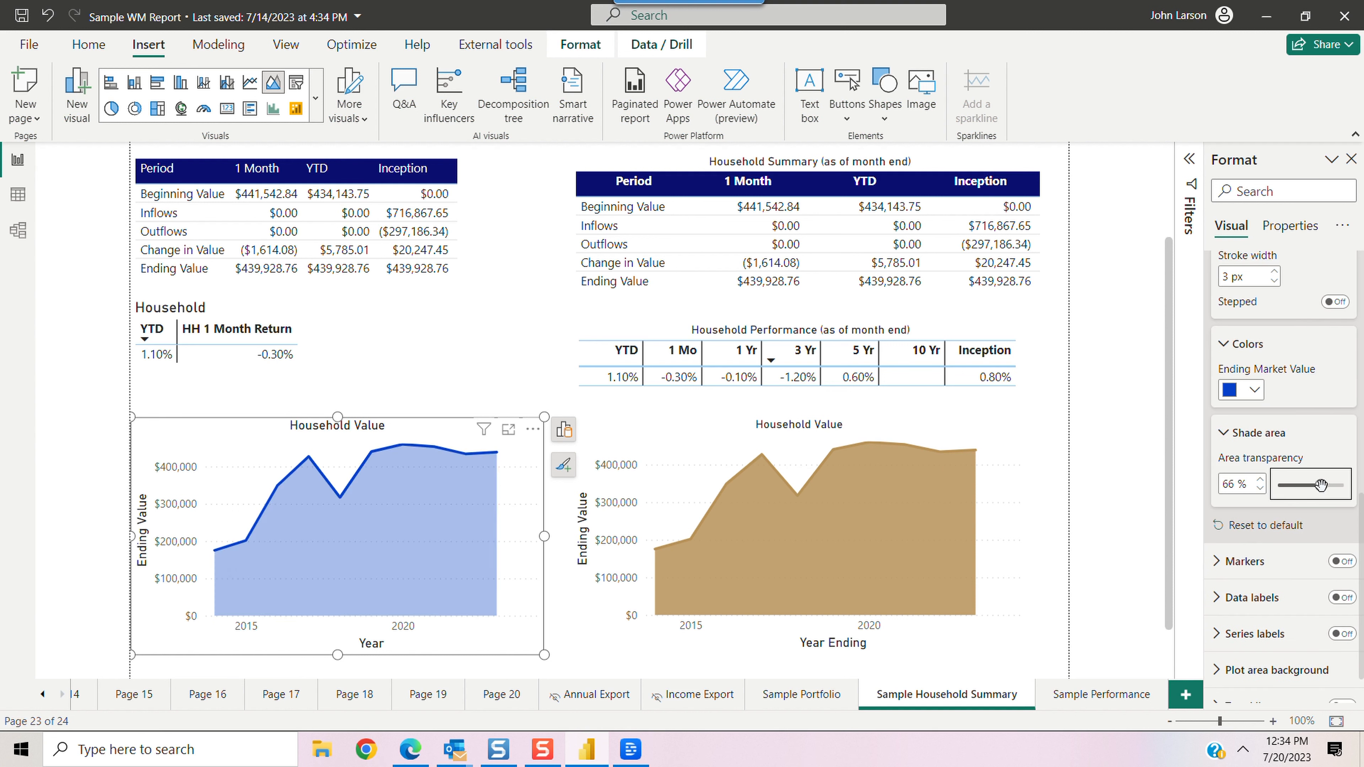
click(1225, 433)
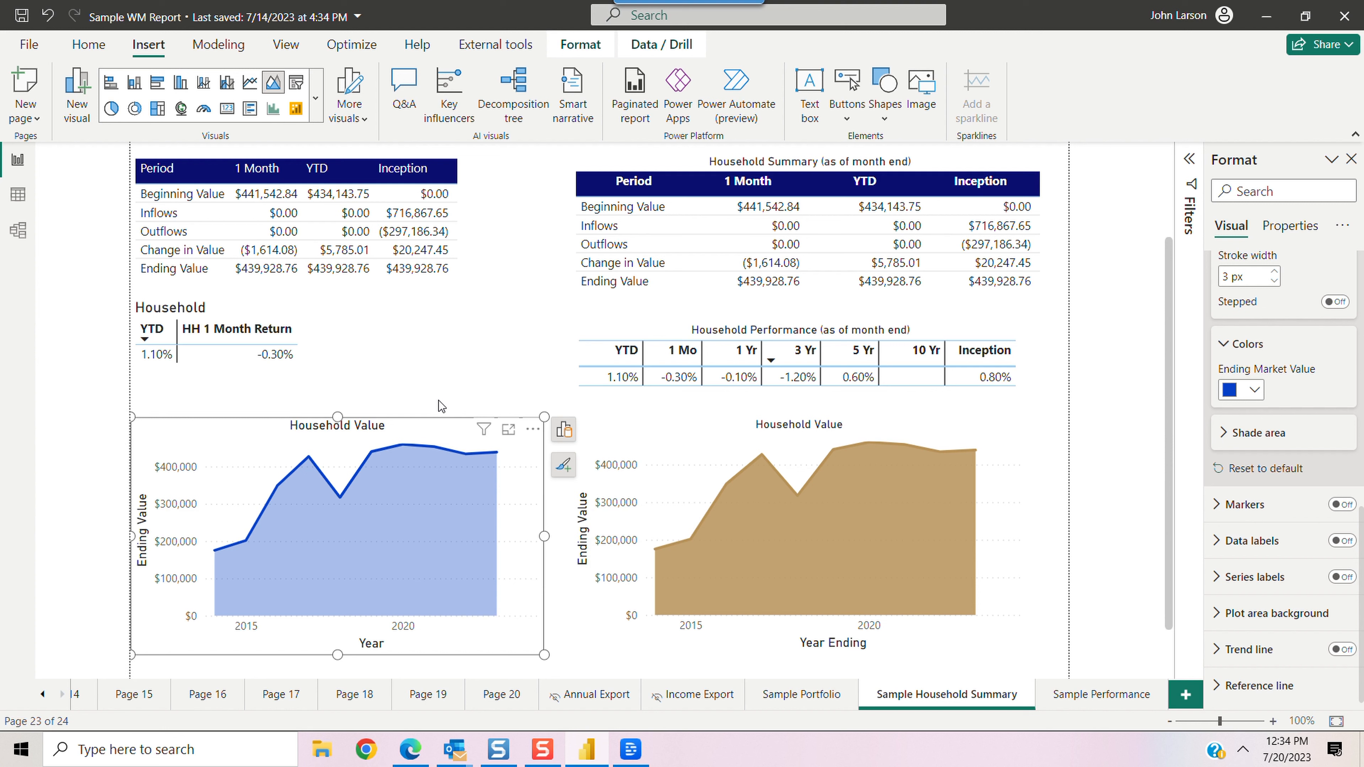
Go to the Sample Performance page and examine its layout, the inception return card and the column chart's setup
click(1111, 694)
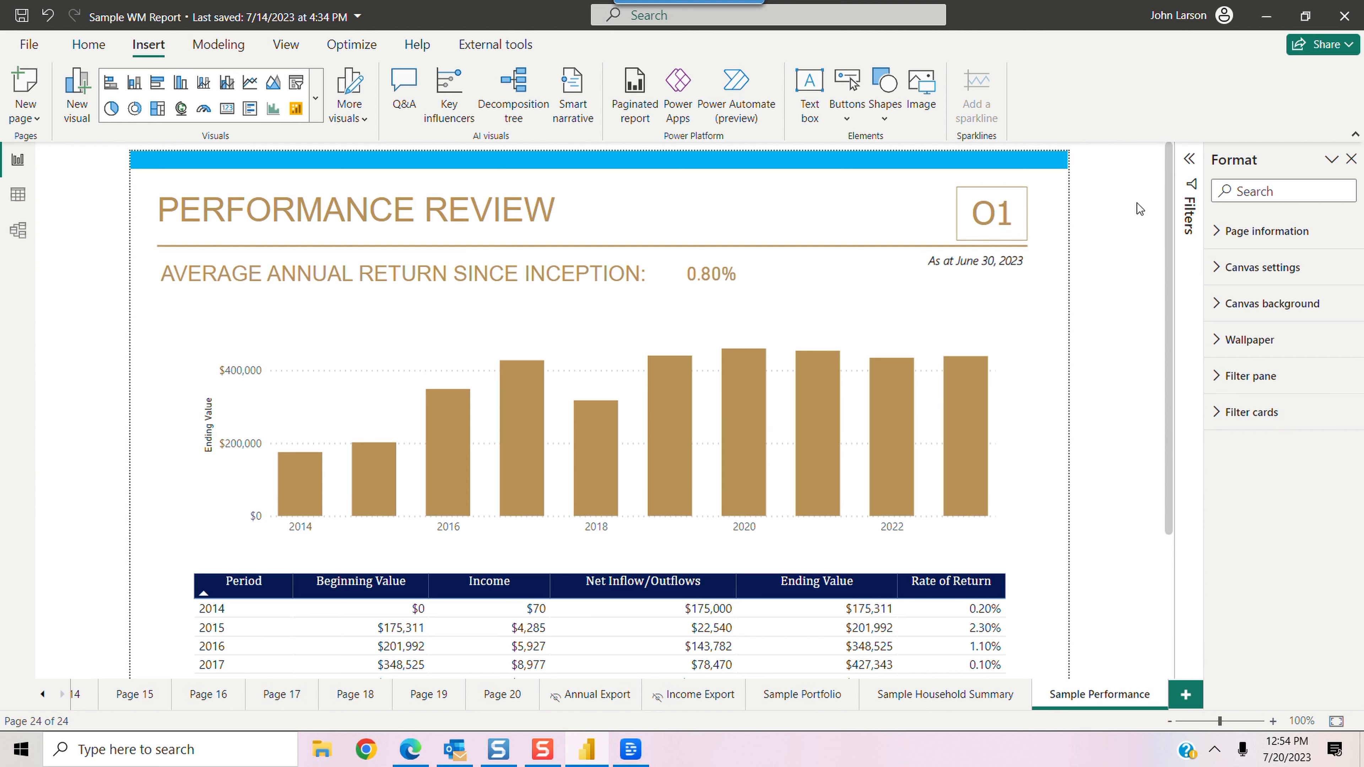
scroll(1164, 246, down, 3)
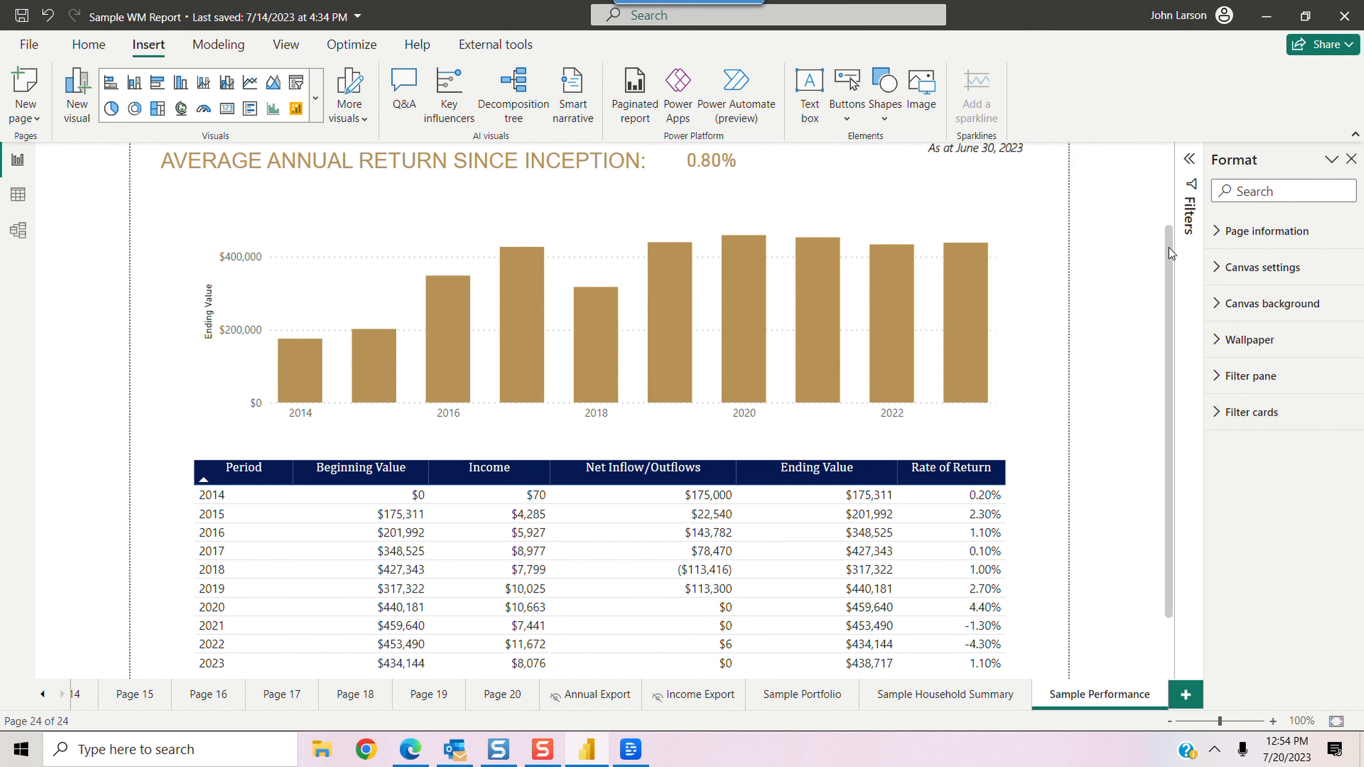
drag(1168, 248, 1168, 290)
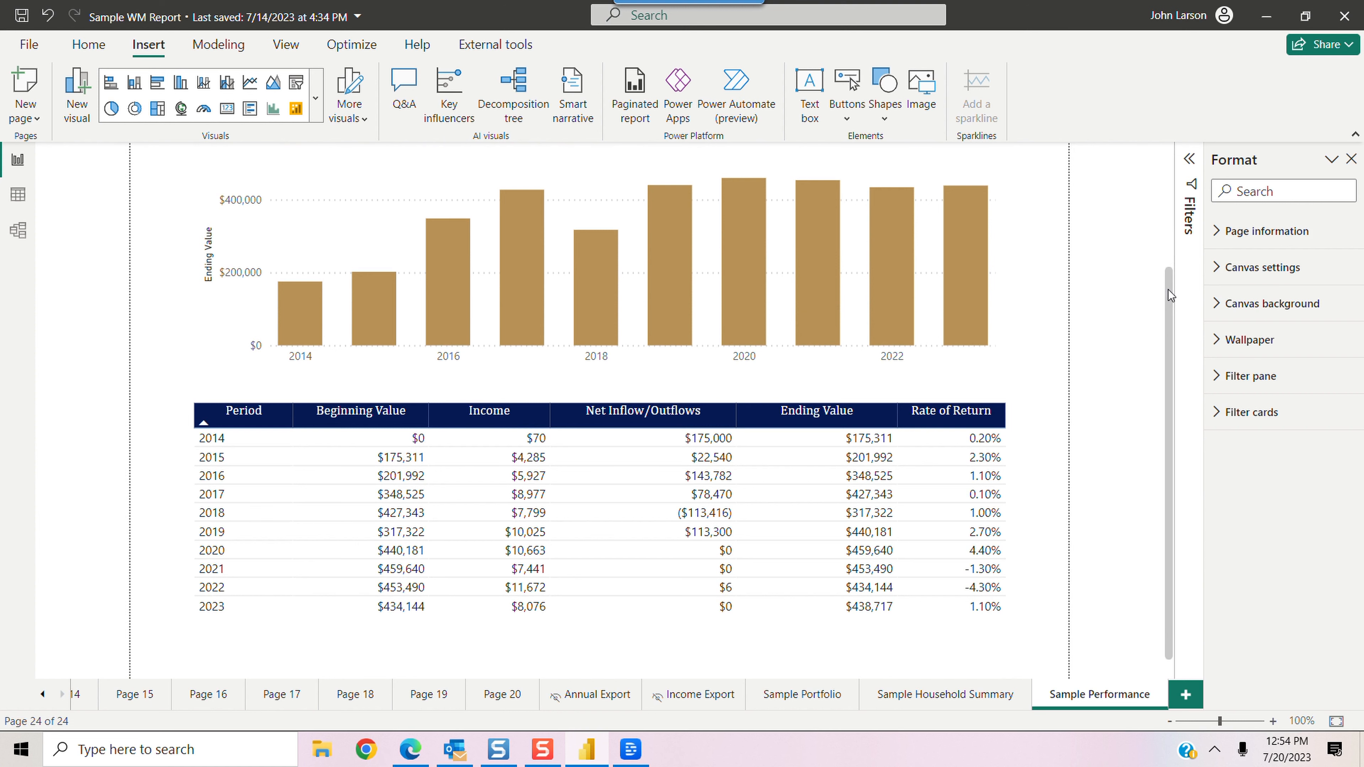
scroll(599, 231, up, 3)
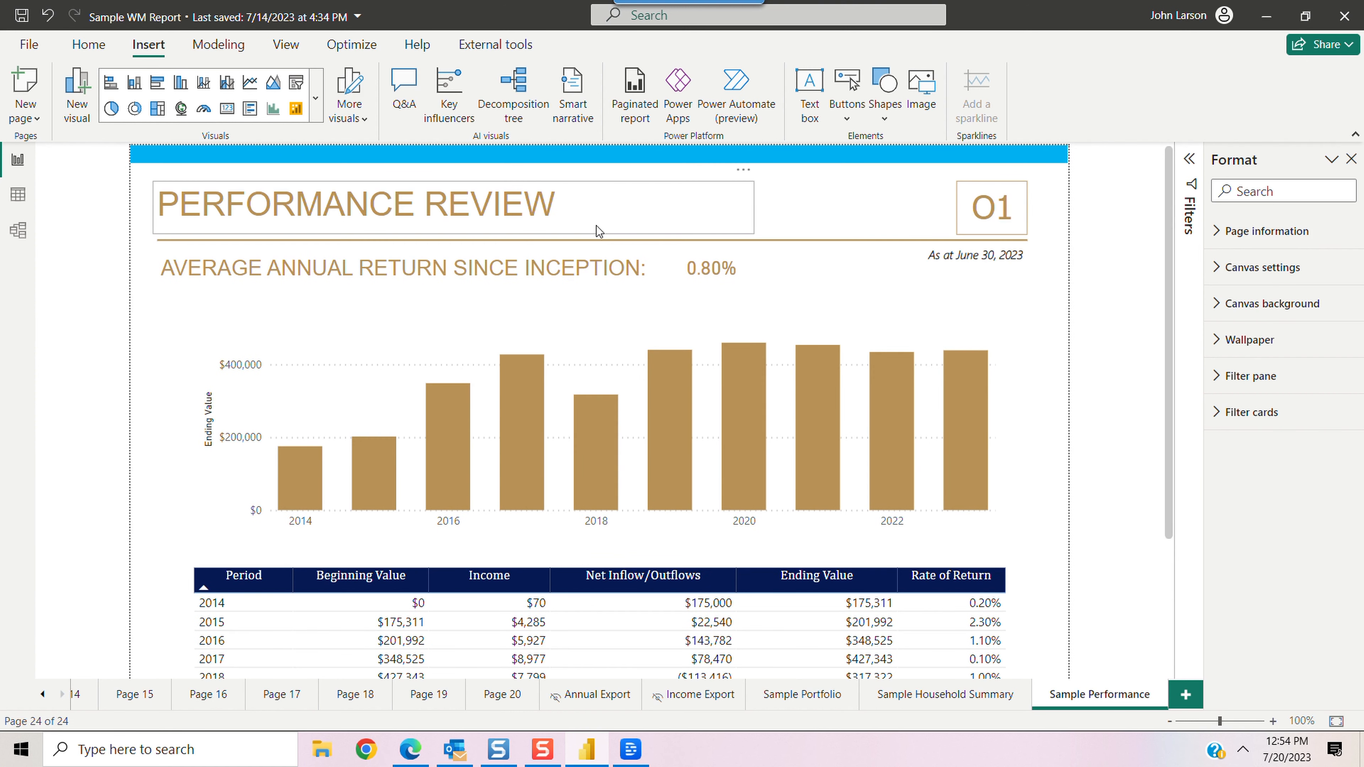
click(707, 279)
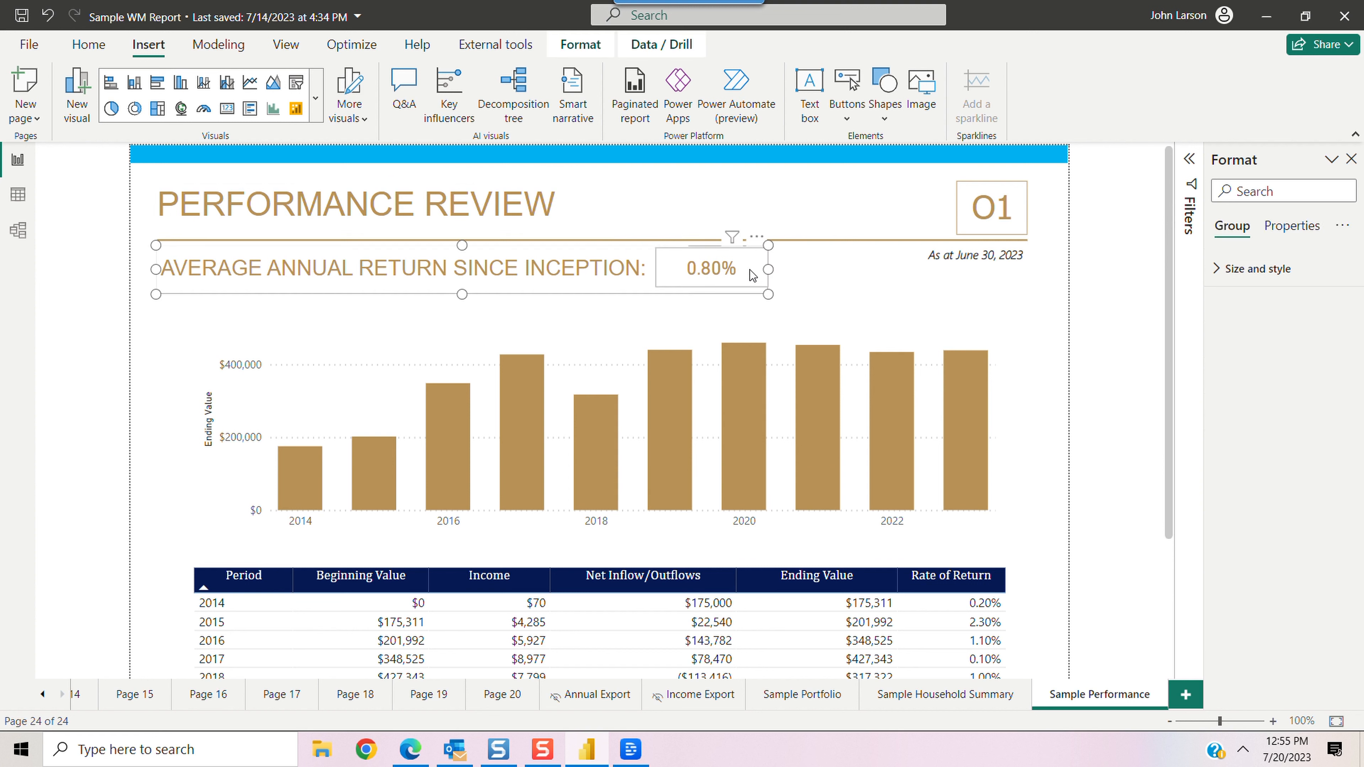
click(751, 275)
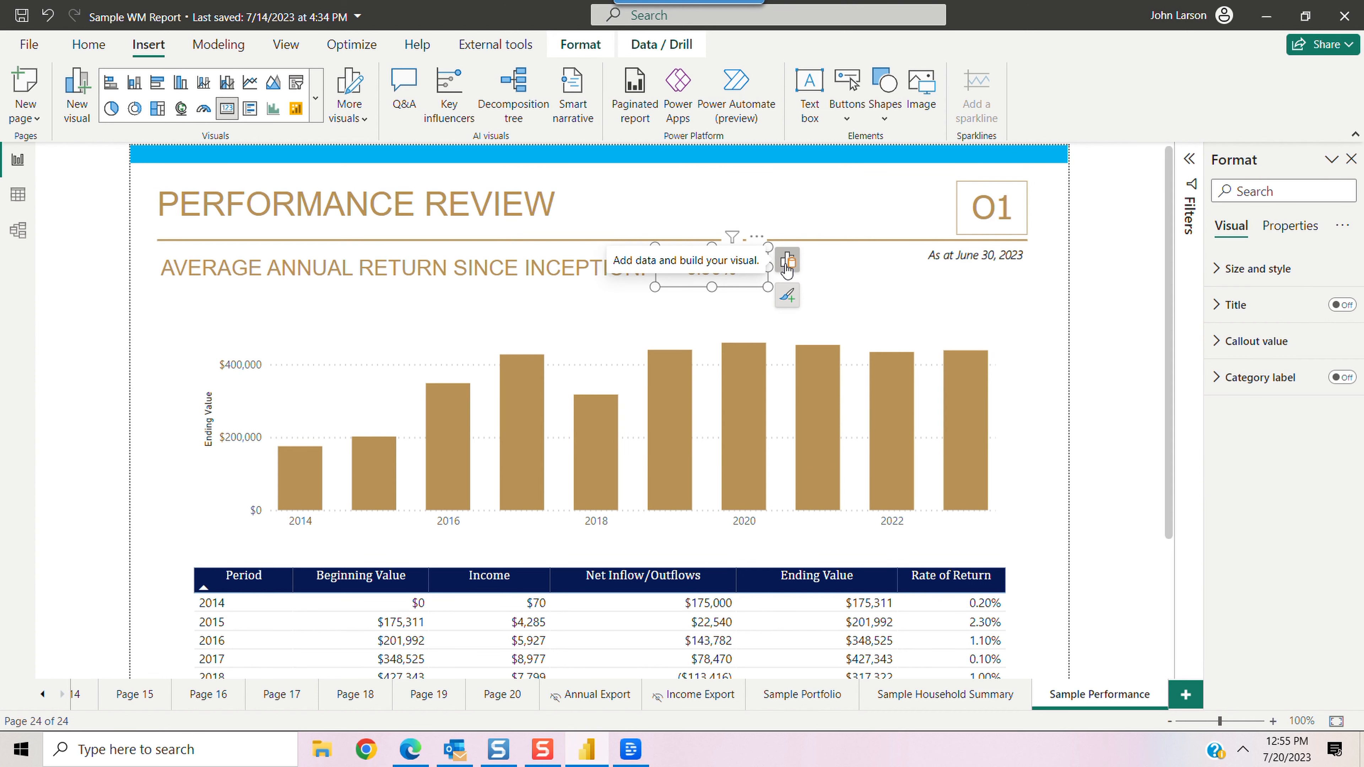
scroll(334, 338, down, 1)
click(334, 338)
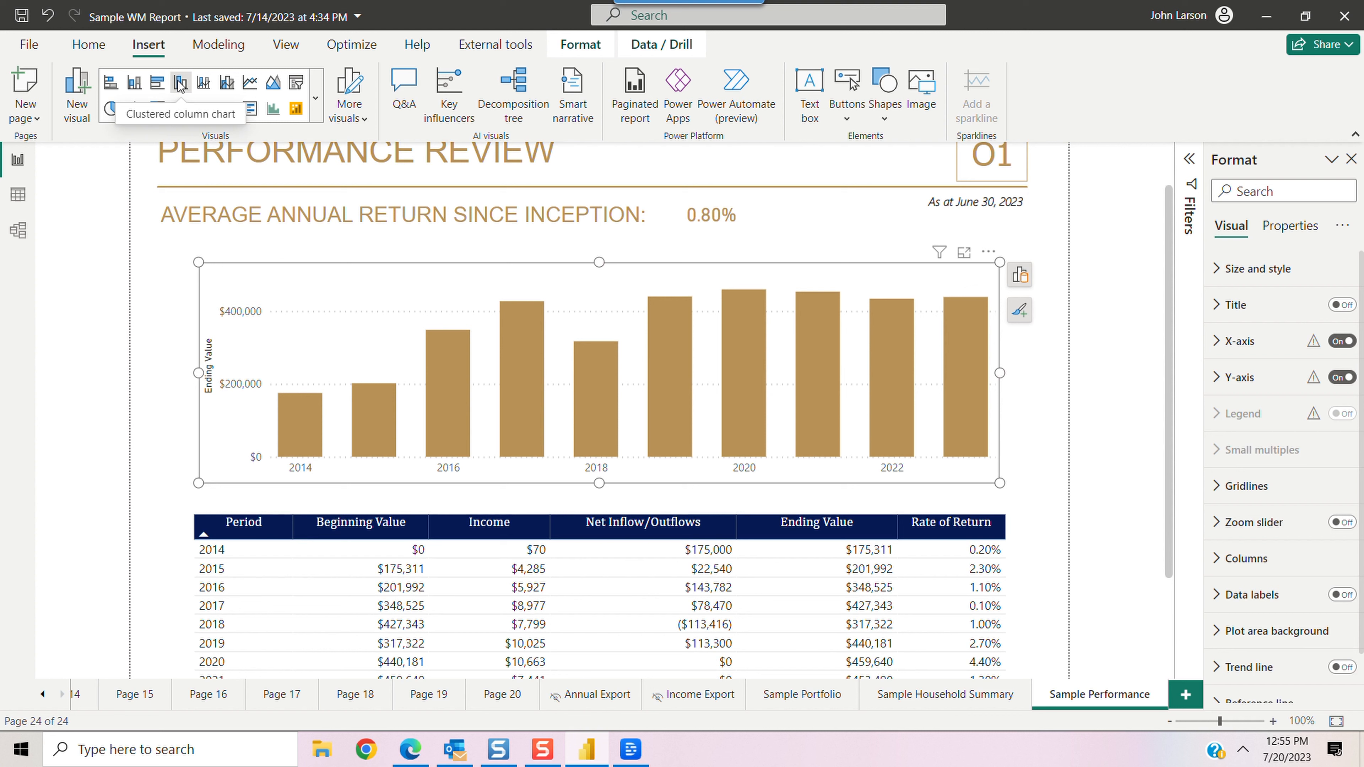
click(1018, 275)
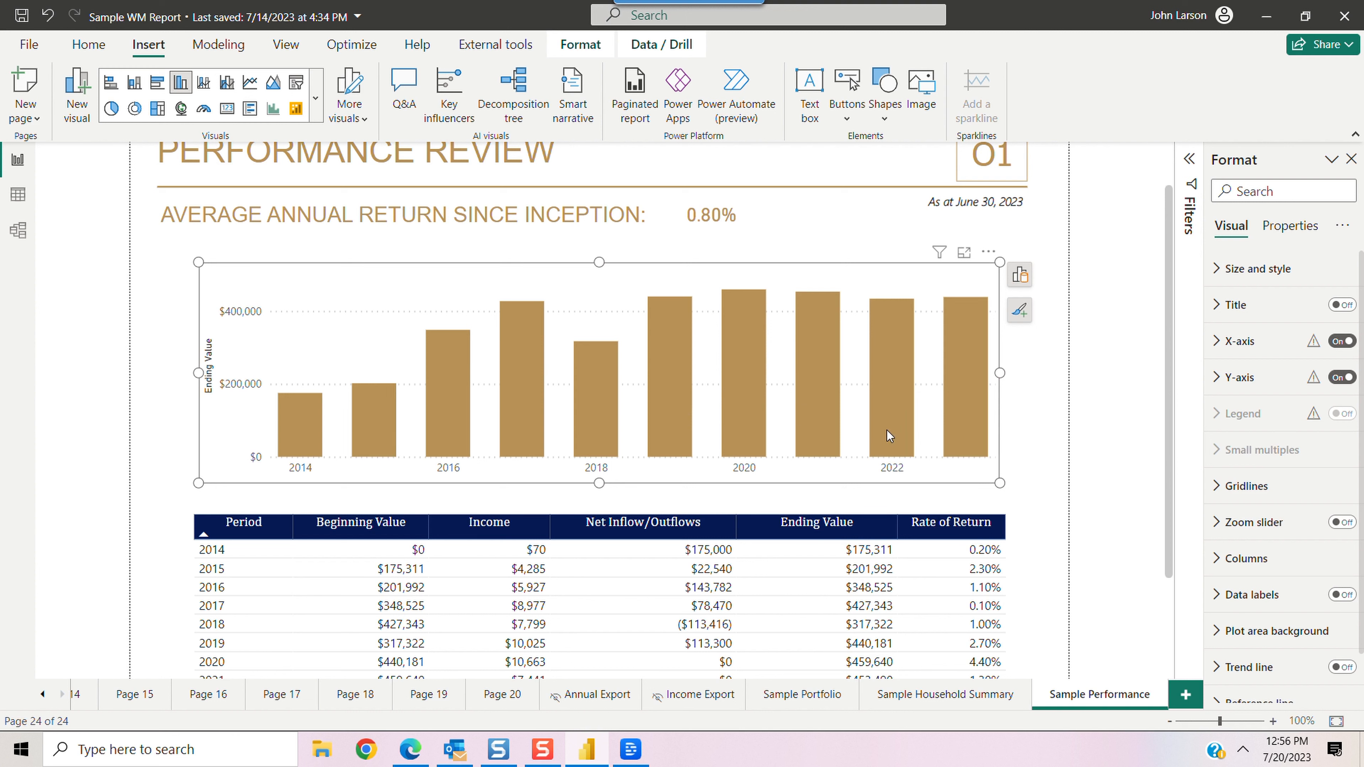
Try blue as the default column color of the Ending Value column chart
click(1314, 562)
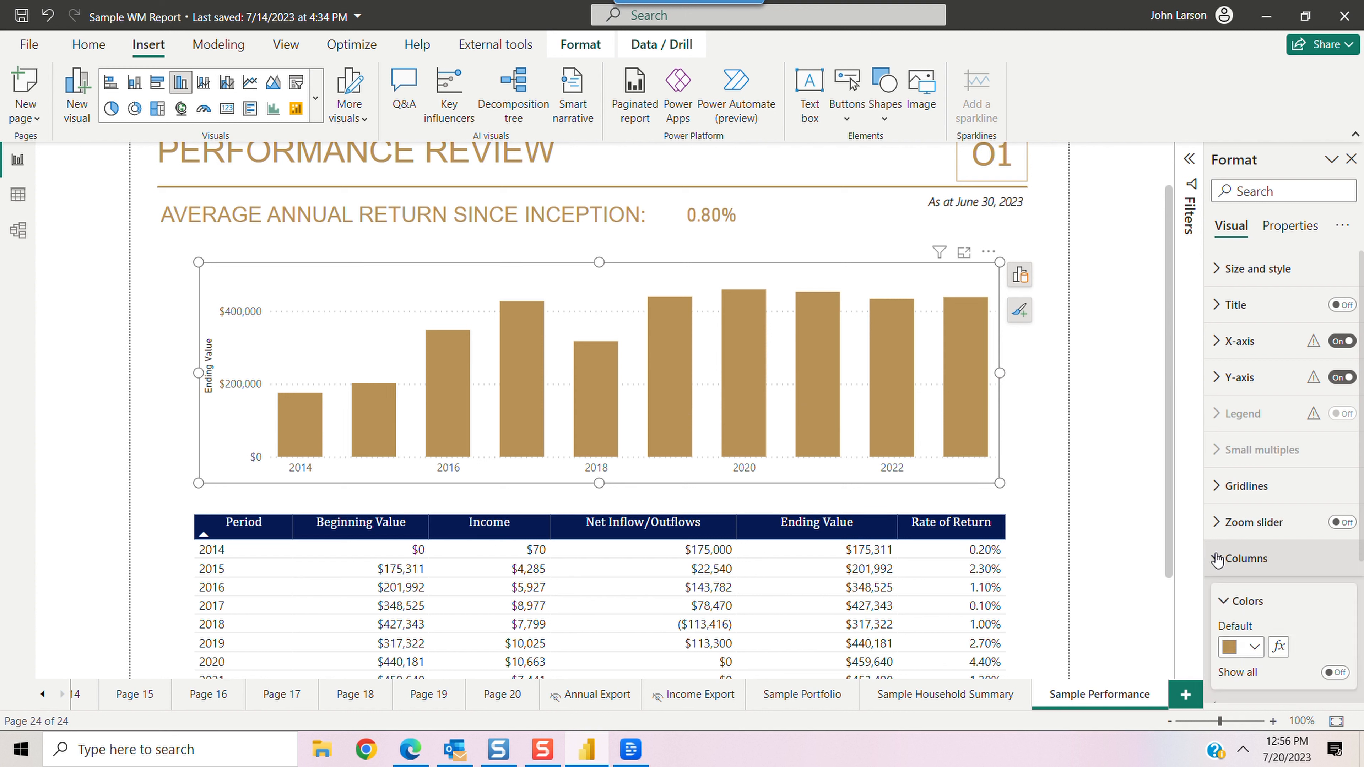
click(1254, 646)
click(1219, 569)
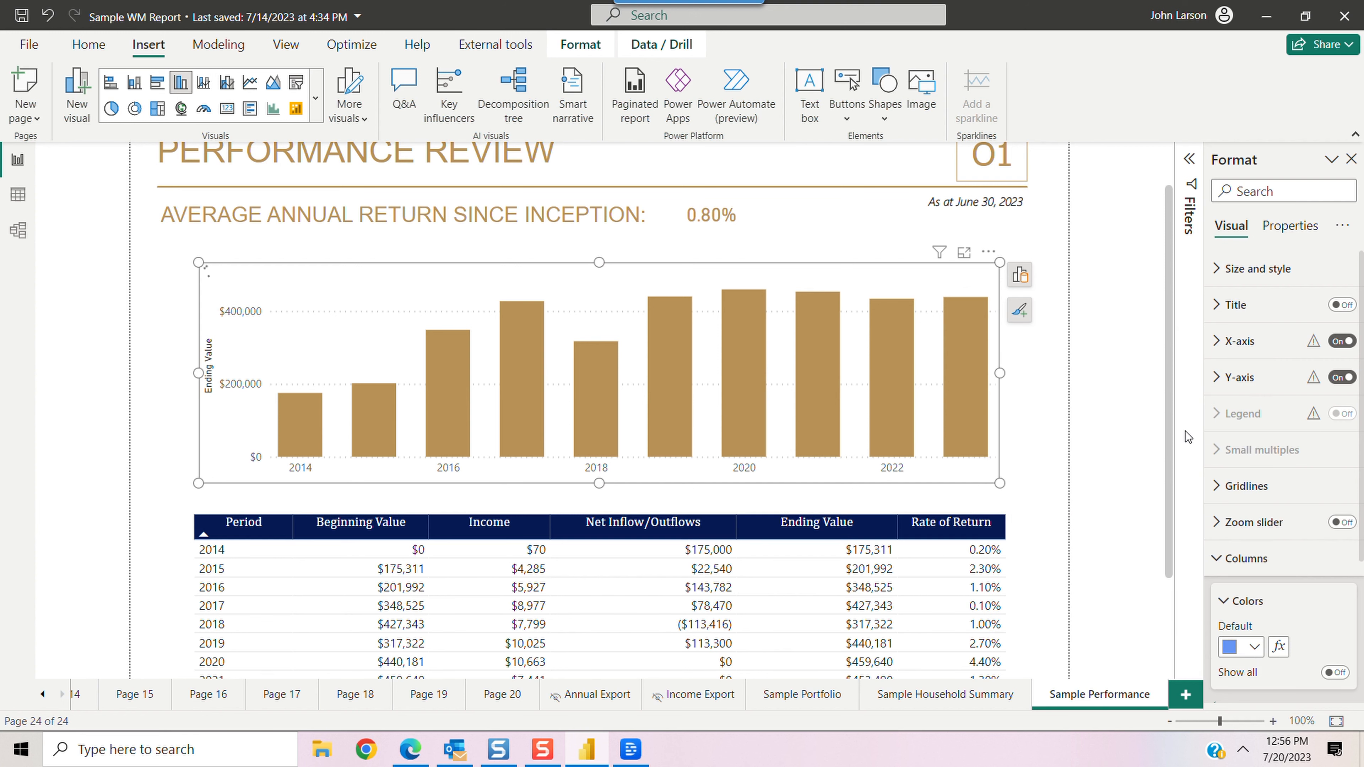
Examine which fields make up the columns of the annual performance table below the column chart
scroll(602, 620, down, 3)
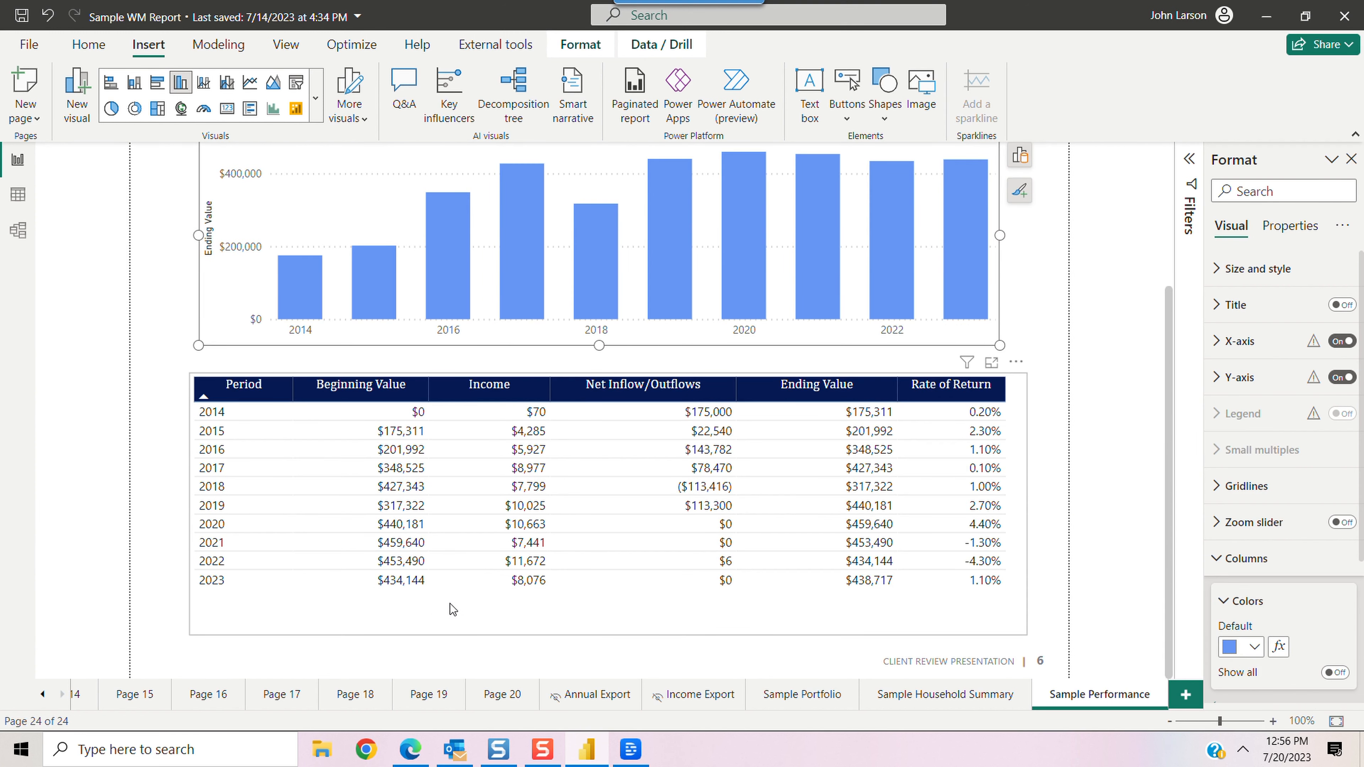
click(261, 625)
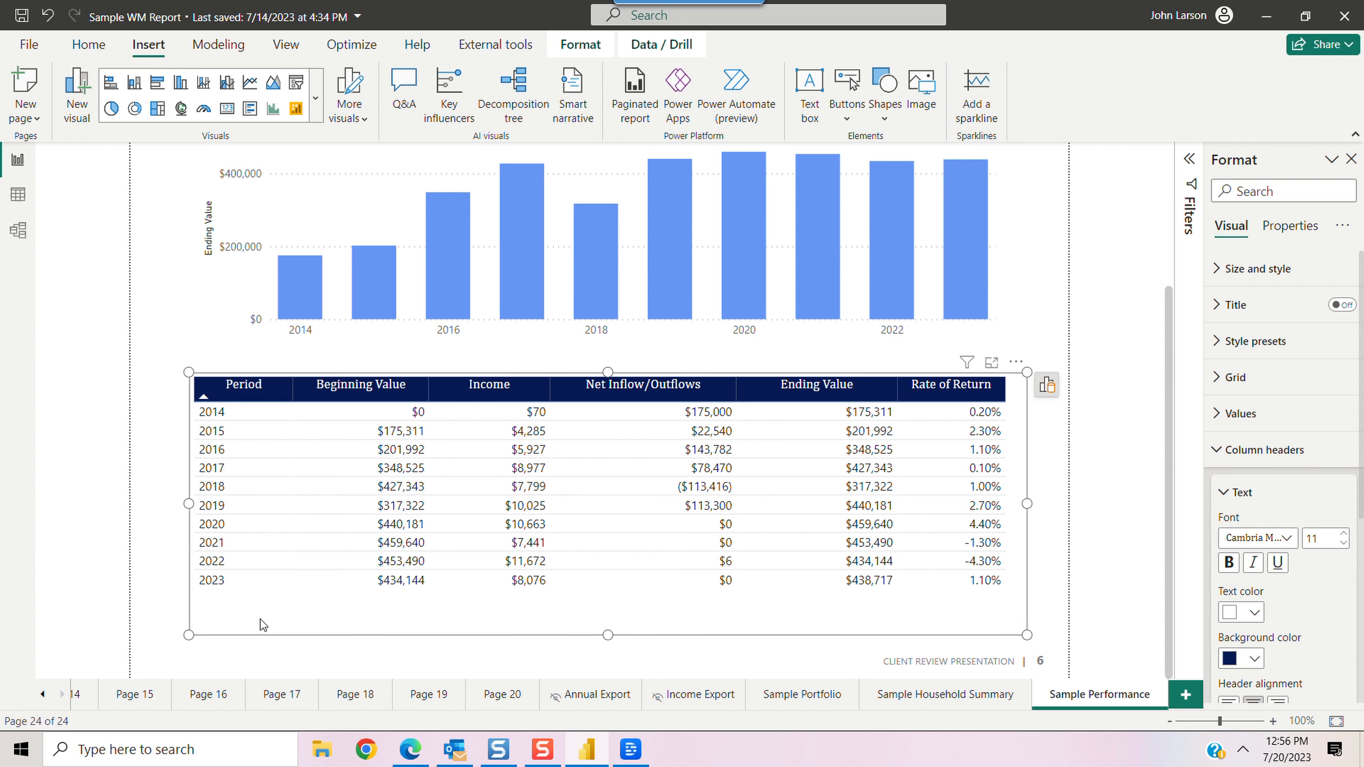
click(1047, 385)
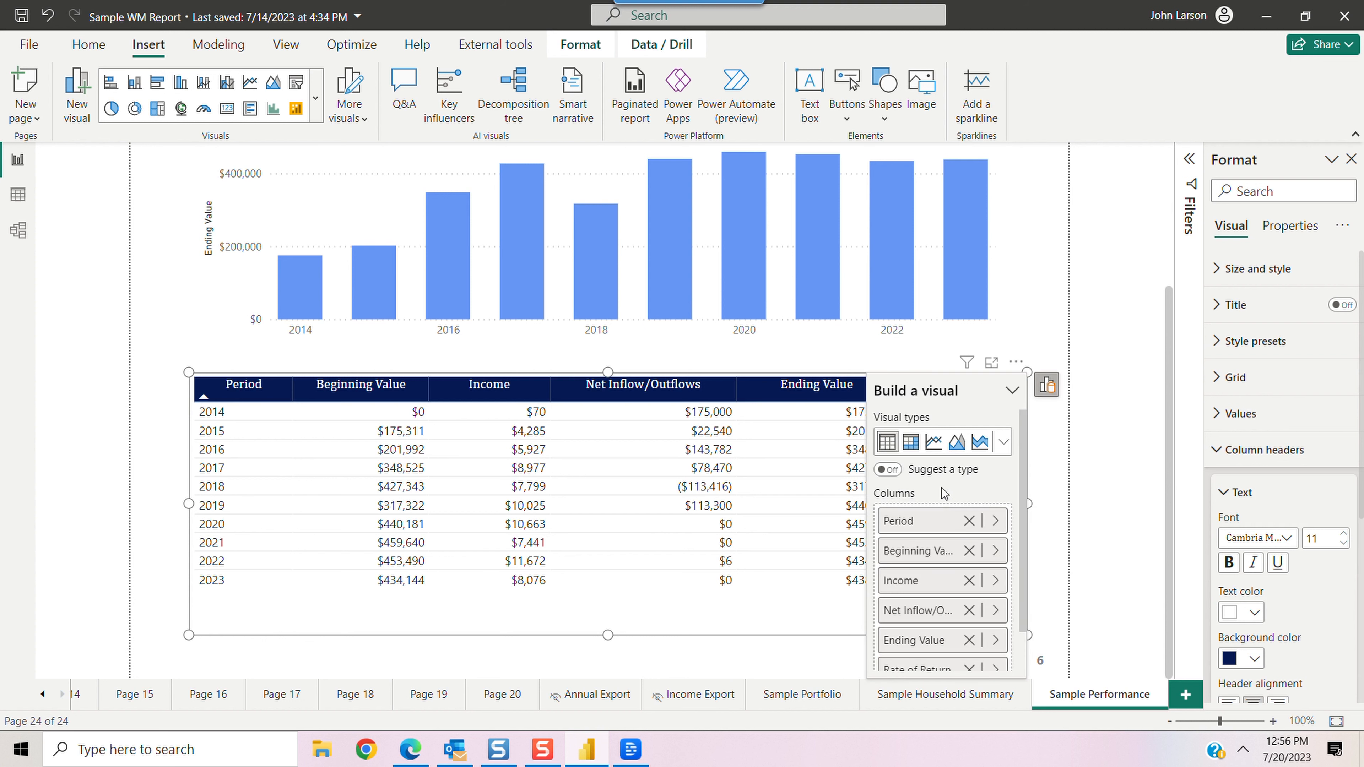
click(944, 528)
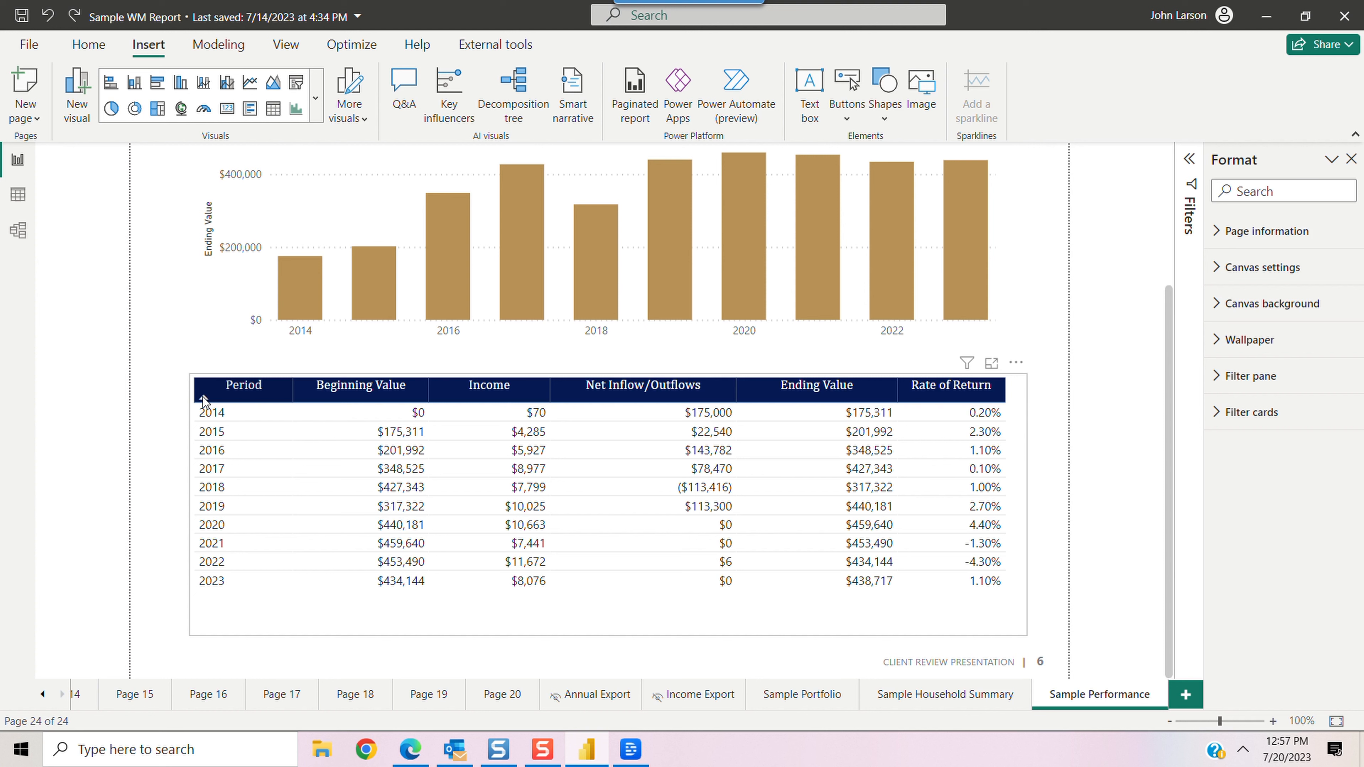
Sort the annual performance table by Period in descending order and return it to ascending order
click(204, 400)
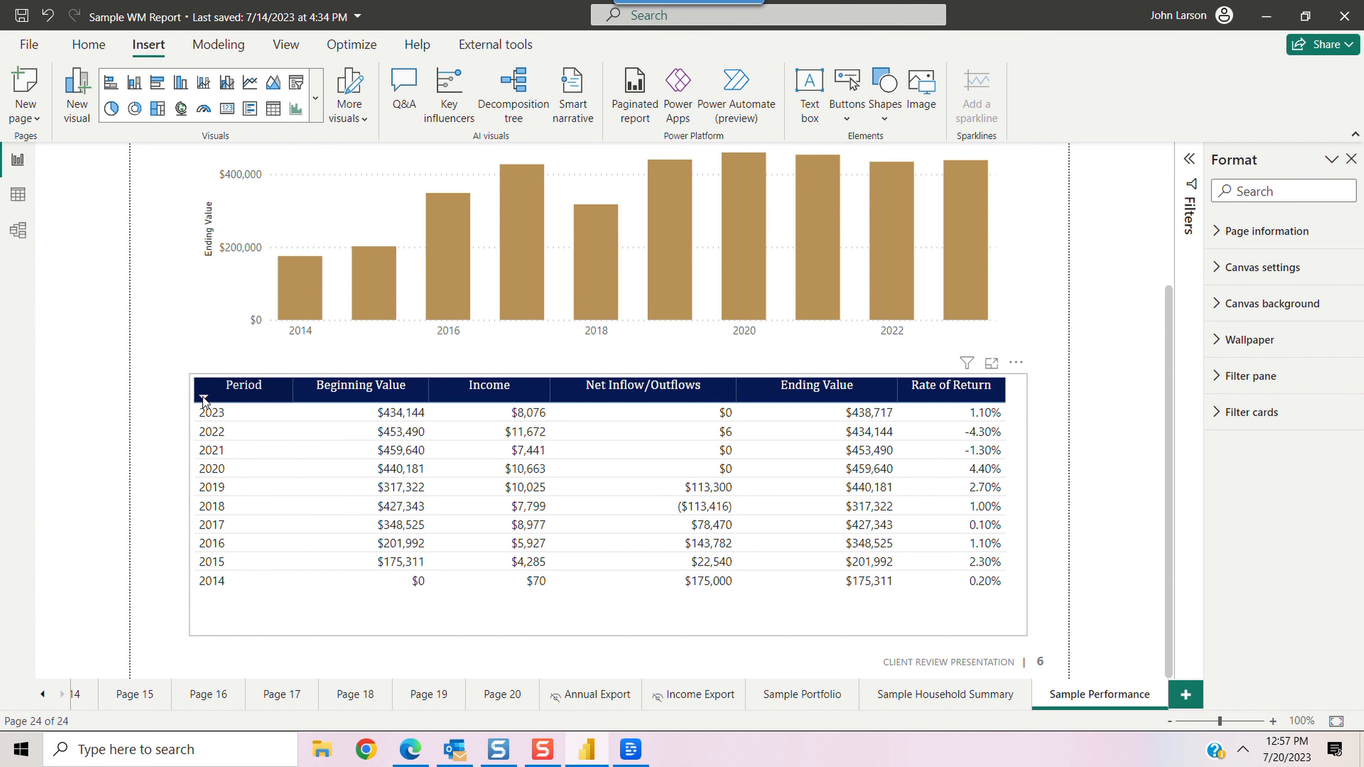
click(203, 400)
Open the full gallery of visual types for the Sample Performance page
drag(1166, 355, 1165, 186)
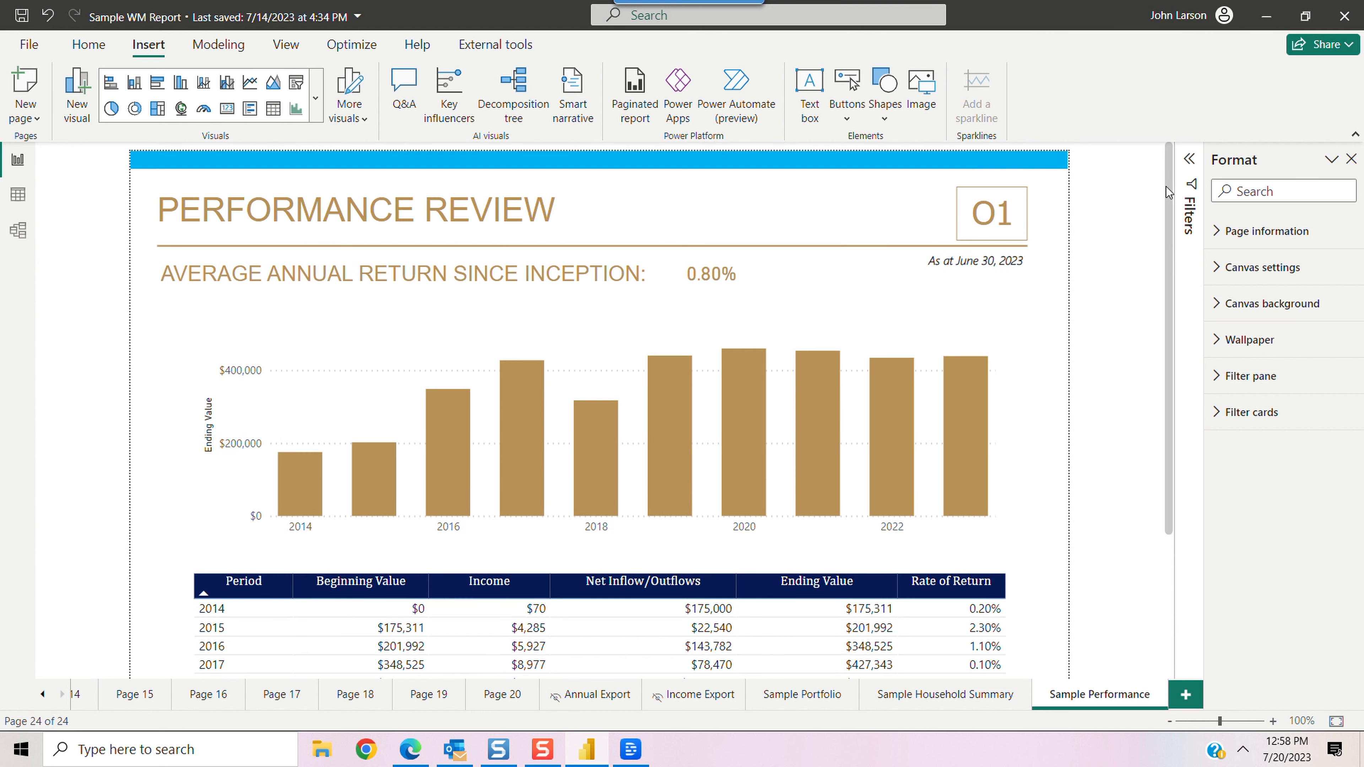
click(317, 102)
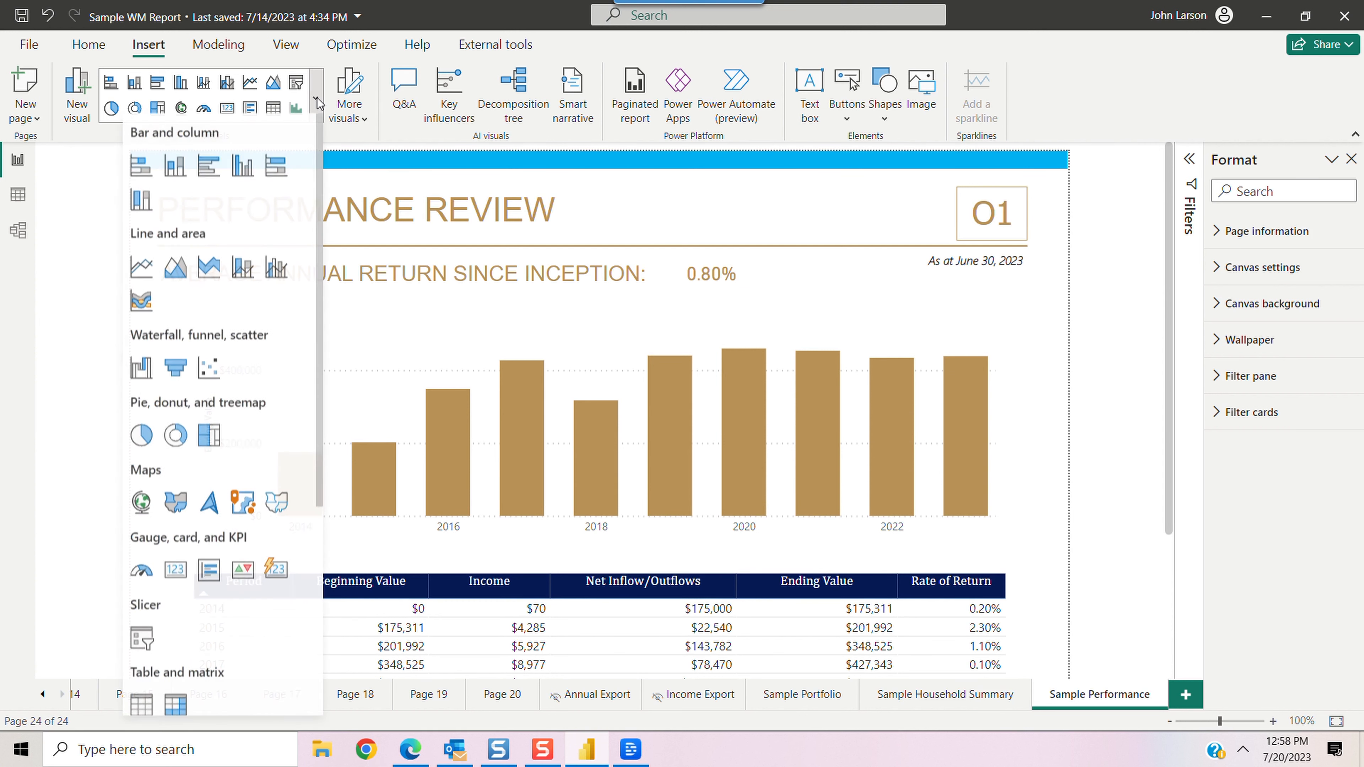